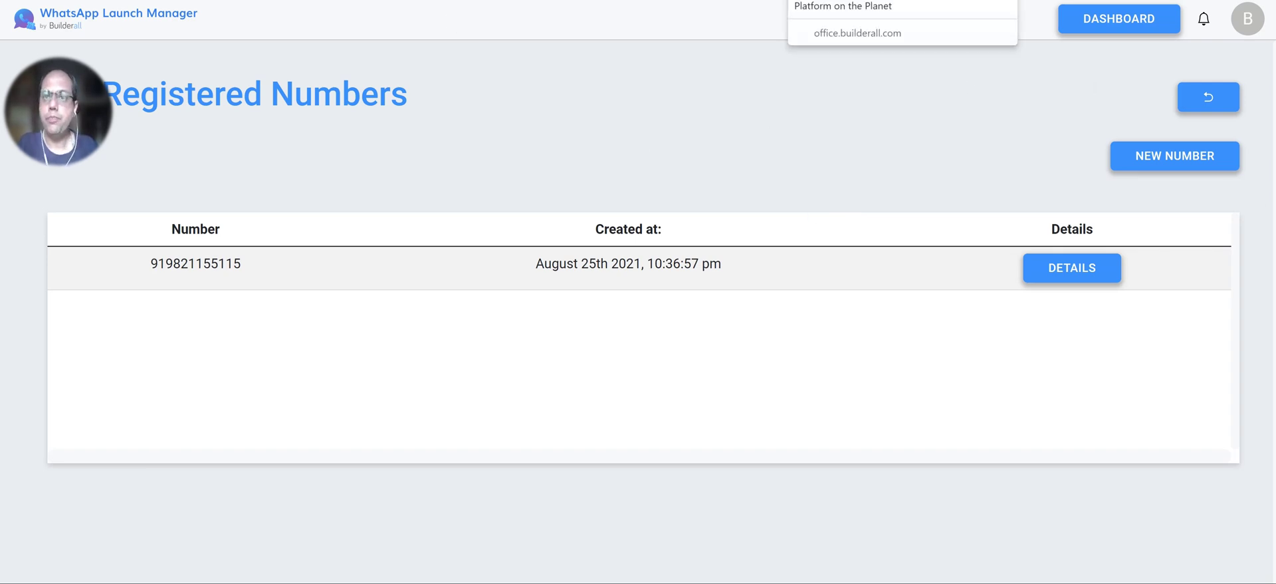
# Step: Go to the campaign dashboard and return to the list of registered numbers
pyautogui.click(858, 1)
pyautogui.moveTo(736, 32)
pyautogui.moveTo(668, 30)
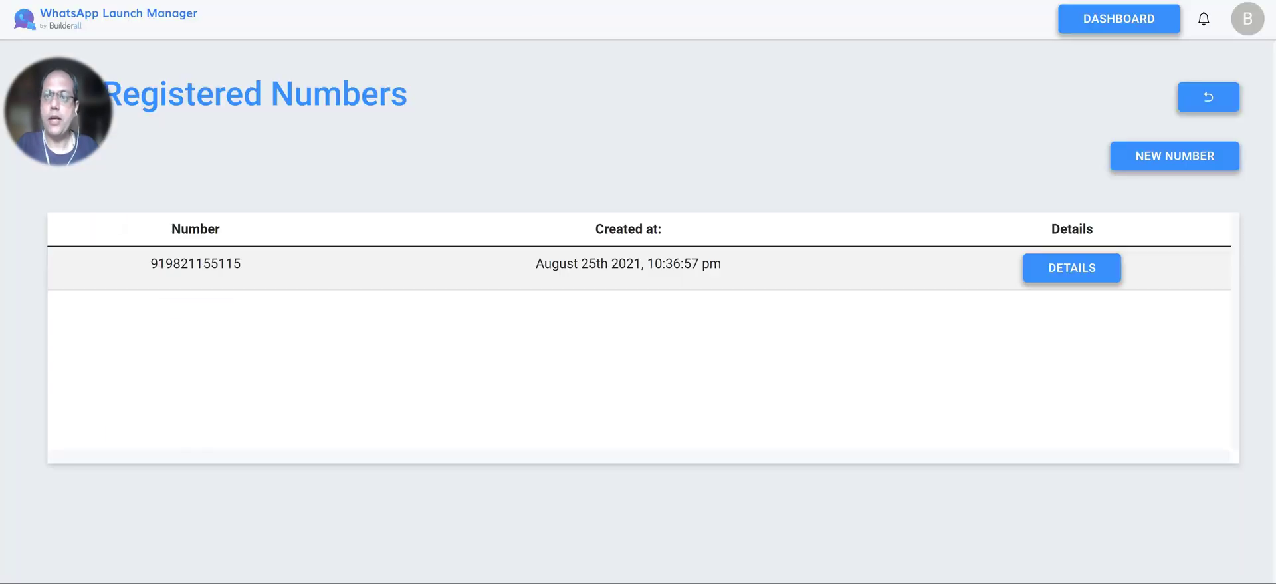
pyautogui.click(1134, 26)
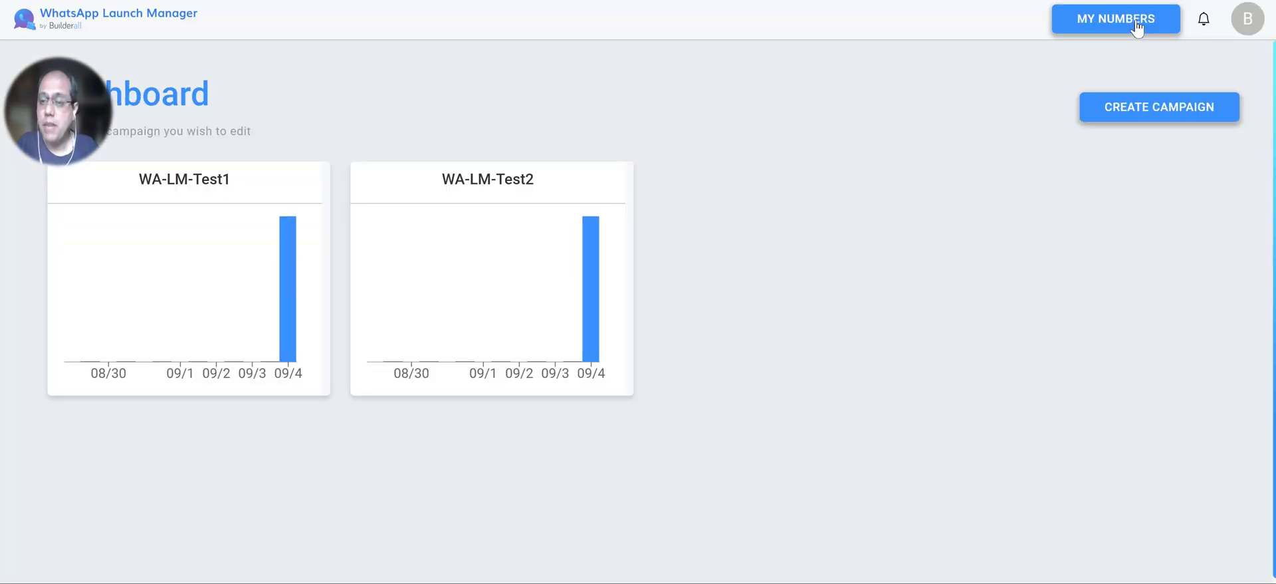
pyautogui.click(1125, 27)
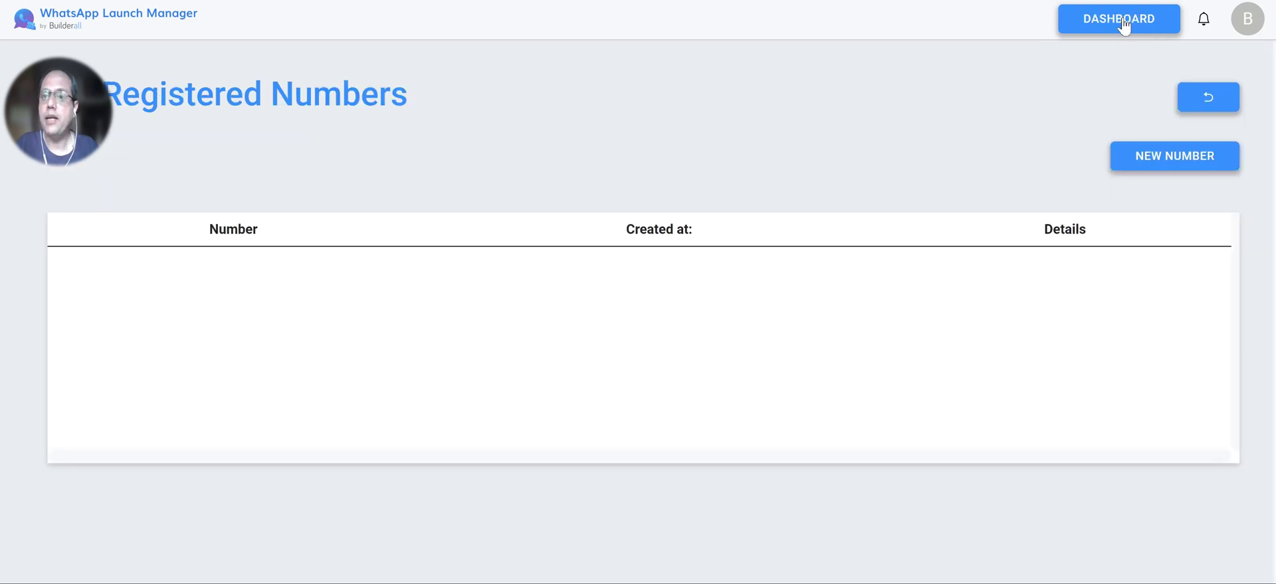
# Step: Open the new-number linking window, read the WhatsApp directions beside the QR code, and close it
pyautogui.click(1169, 160)
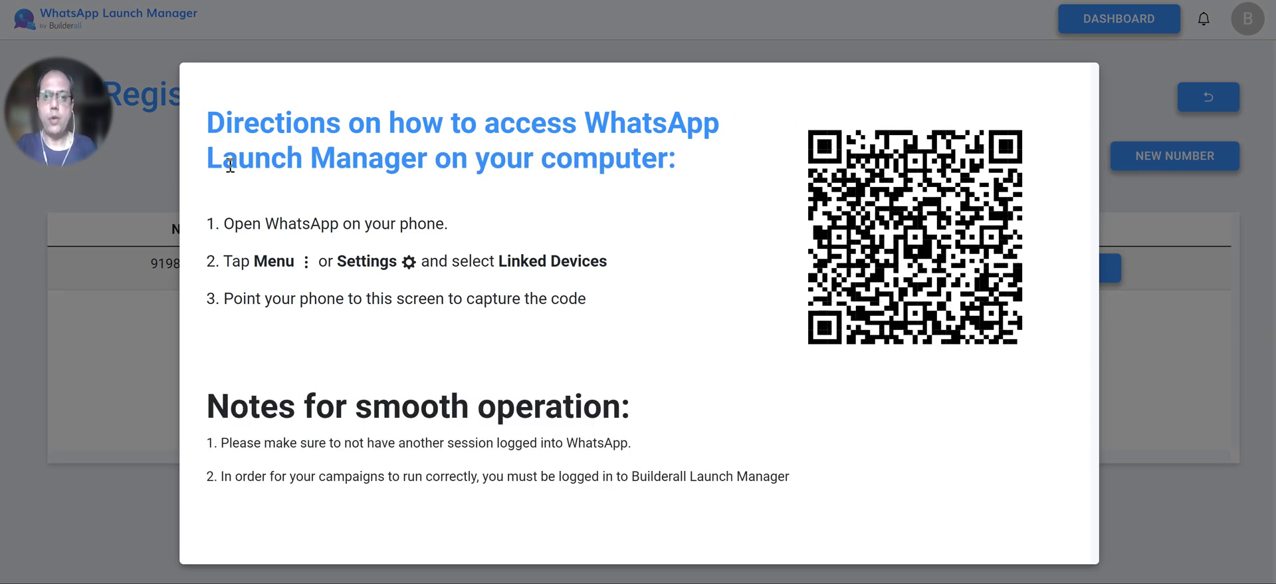
pyautogui.moveTo(216, 123); pyautogui.dragTo(694, 180)
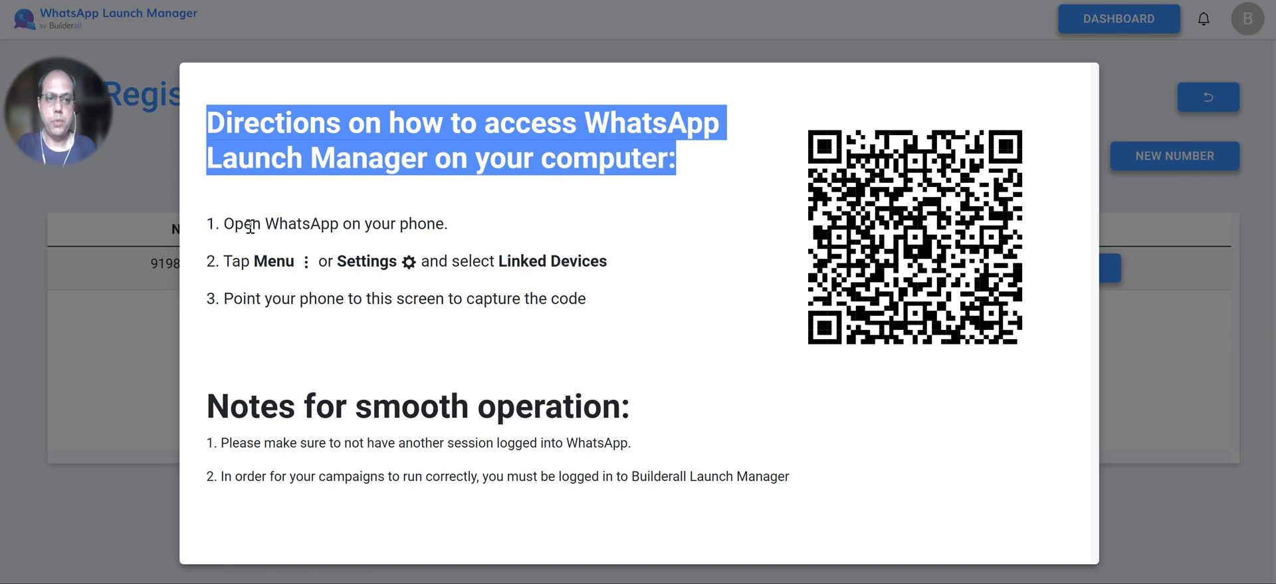
pyautogui.click(222, 224)
pyautogui.moveTo(221, 223); pyautogui.dragTo(635, 268)
pyautogui.click(632, 277)
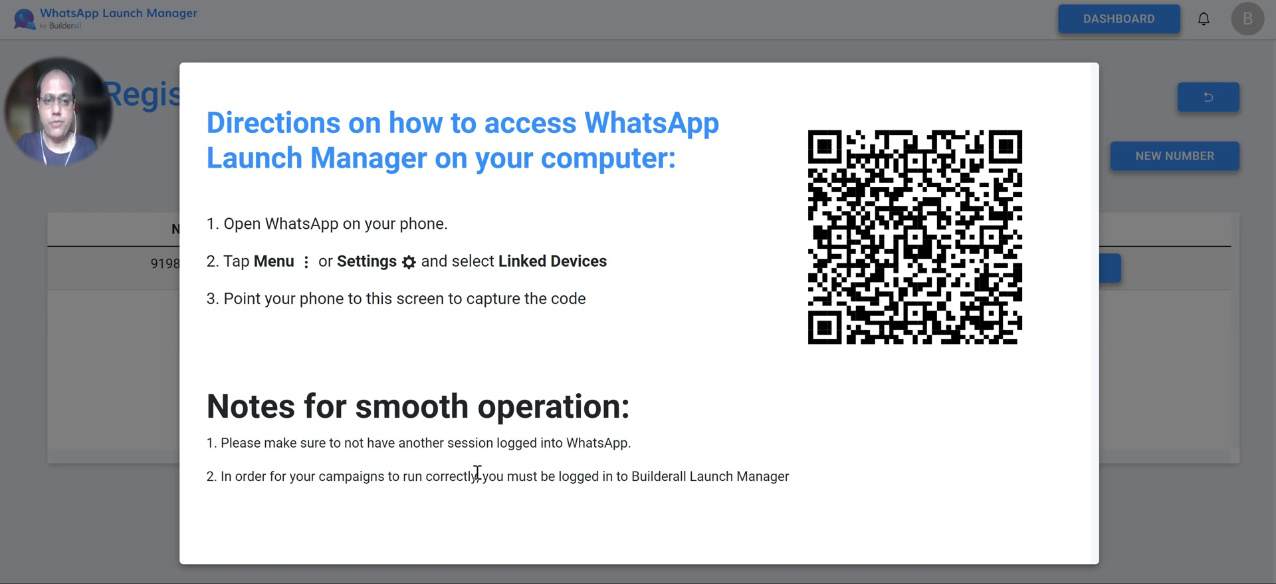
pyautogui.click(911, 34)
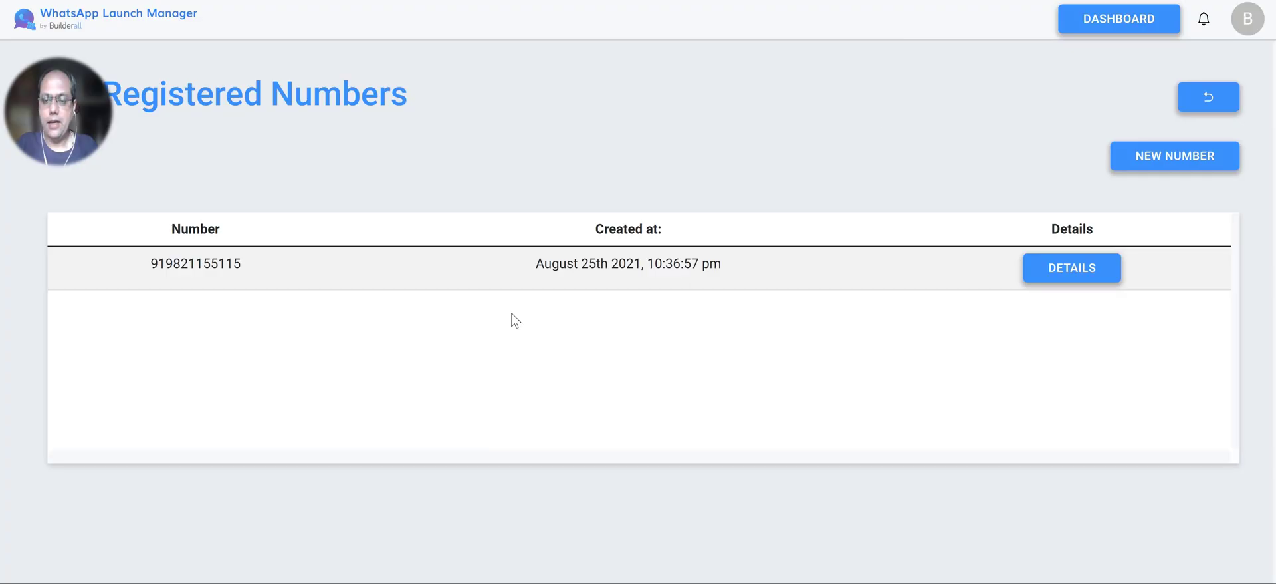
# Step: View the registered number's details, checking the name and connection status, and close them
pyautogui.moveTo(158, 266); pyautogui.dragTo(293, 270)
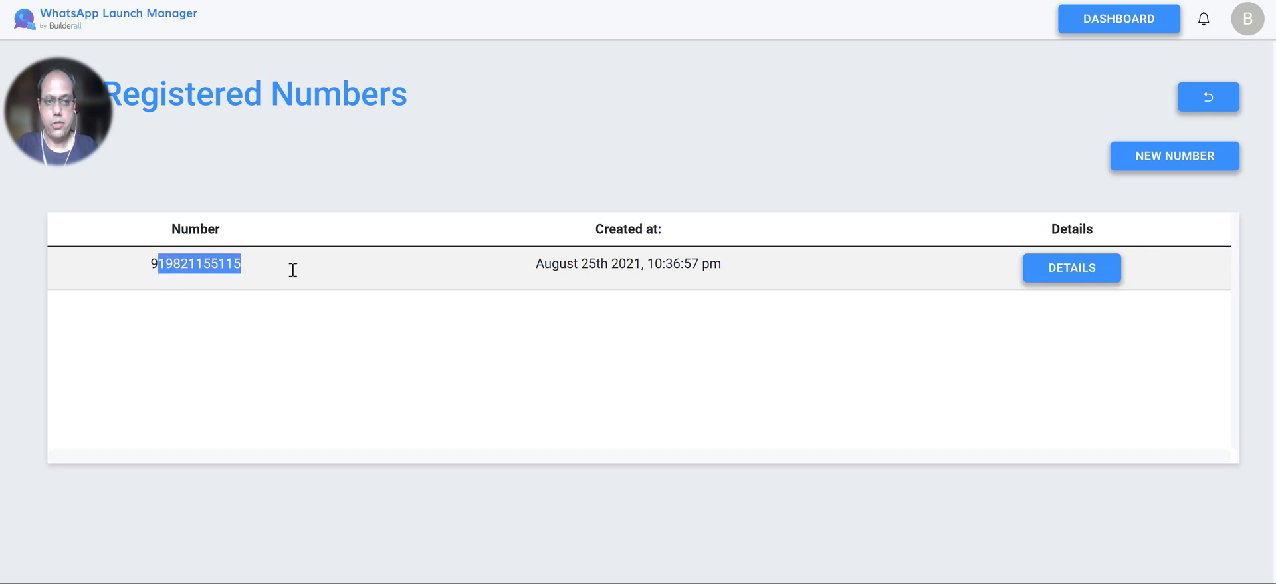
pyautogui.click(1096, 275)
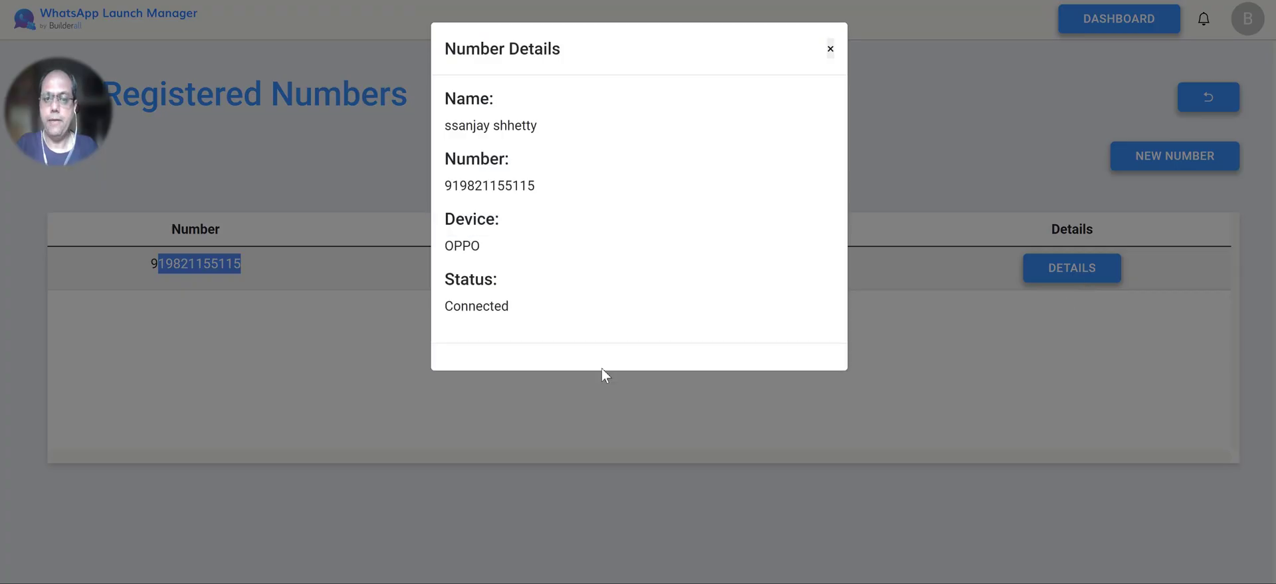
pyautogui.moveTo(444, 307); pyautogui.dragTo(518, 314)
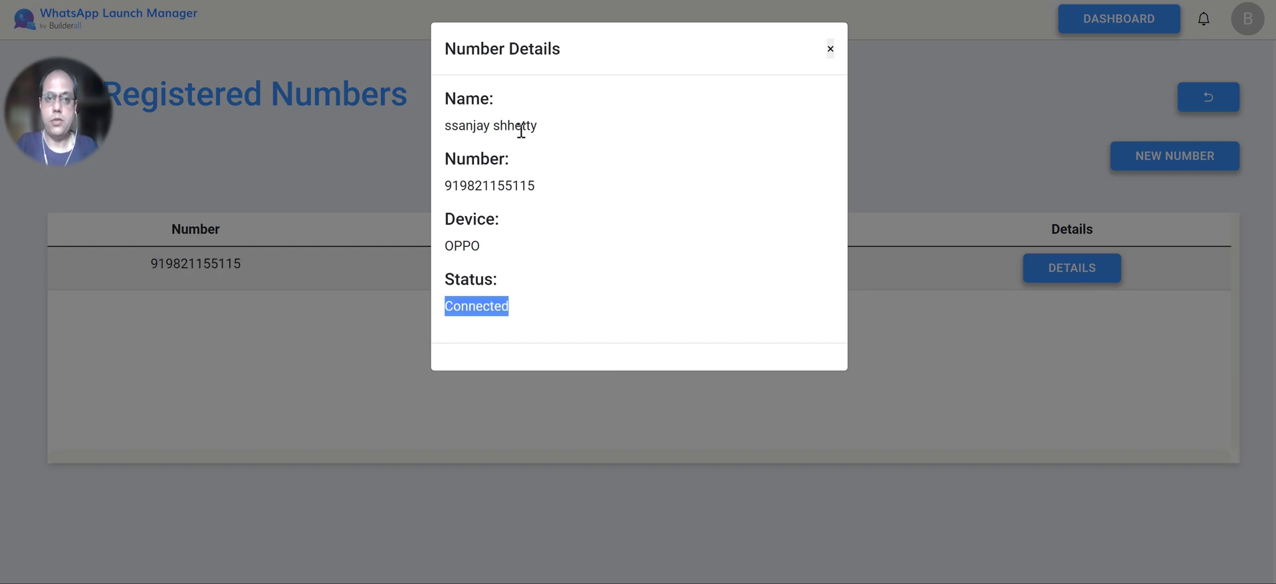
pyautogui.click(442, 128)
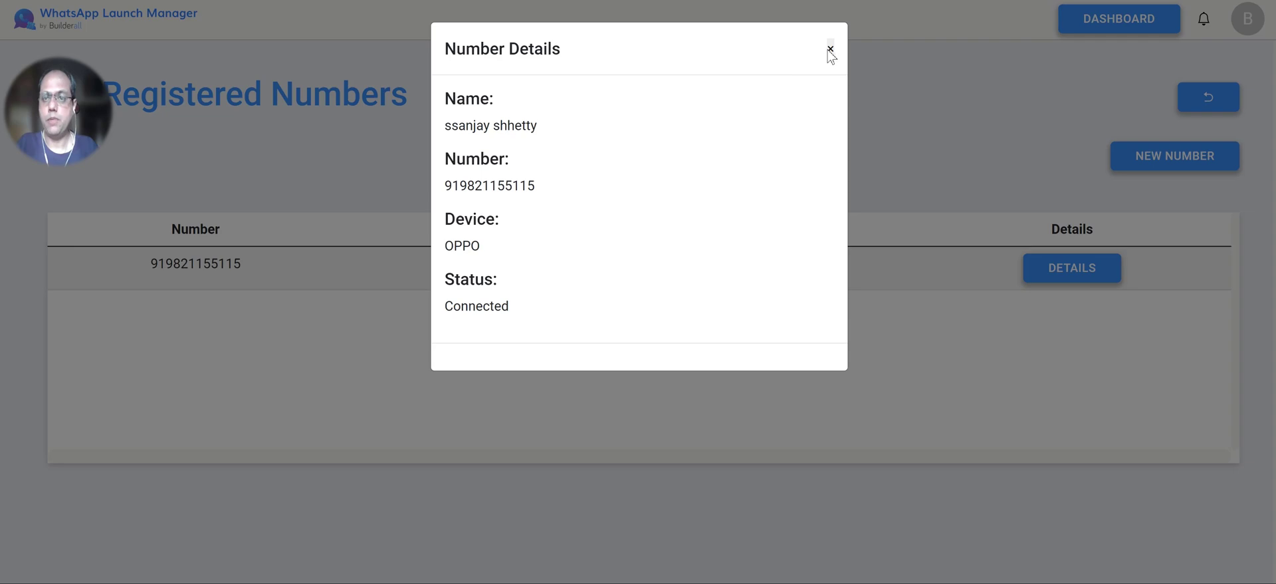
pyautogui.click(829, 49)
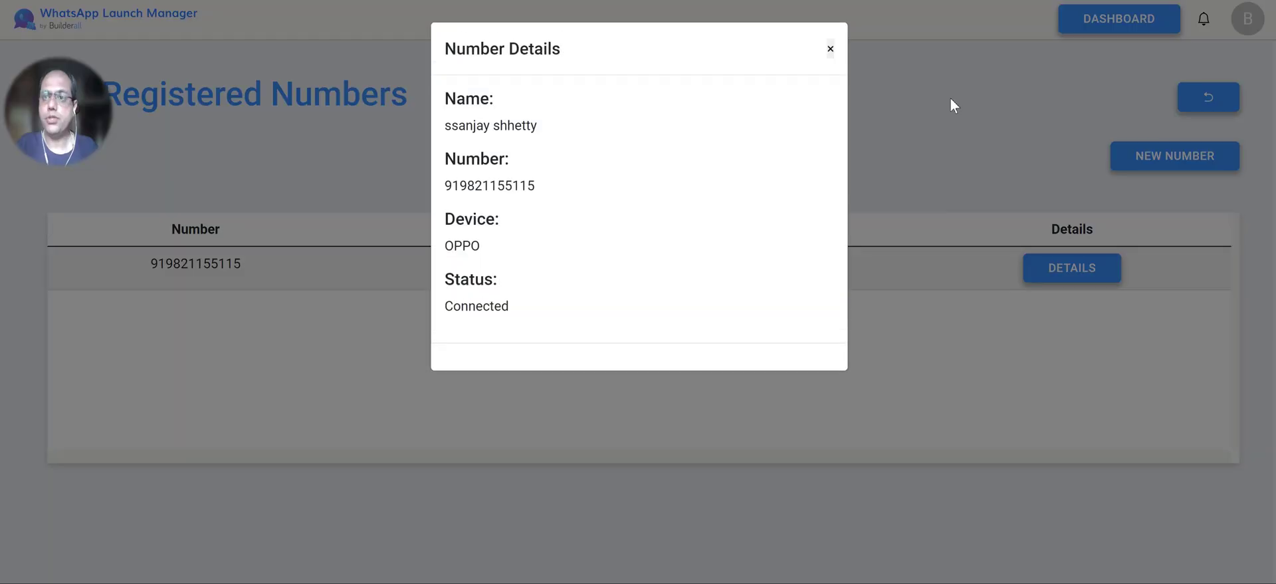
pyautogui.click(831, 49)
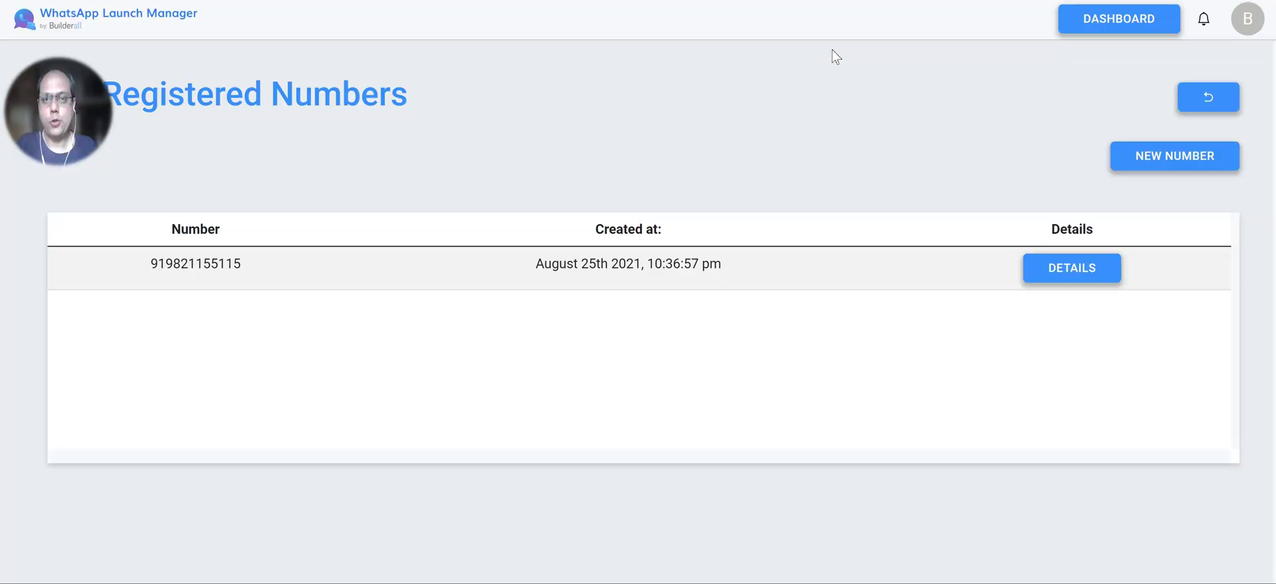
# Step: Start a new campaign from the dashboard and name it WA-LM-Test3
pyautogui.click(1103, 26)
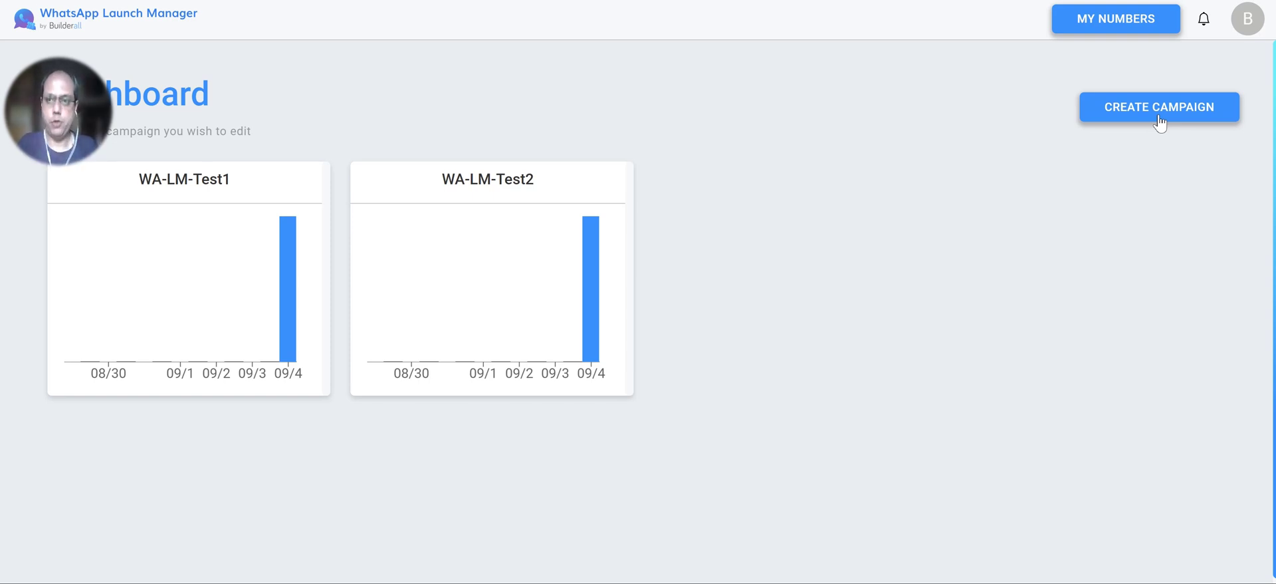
pyautogui.click(1160, 123)
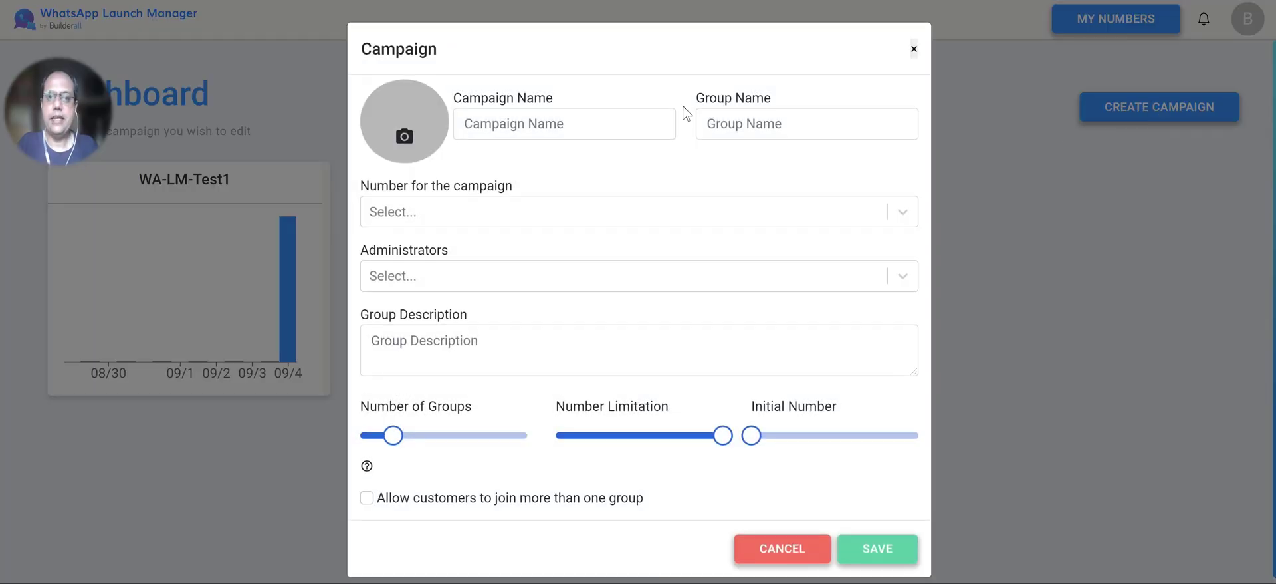
pyautogui.click(529, 123)
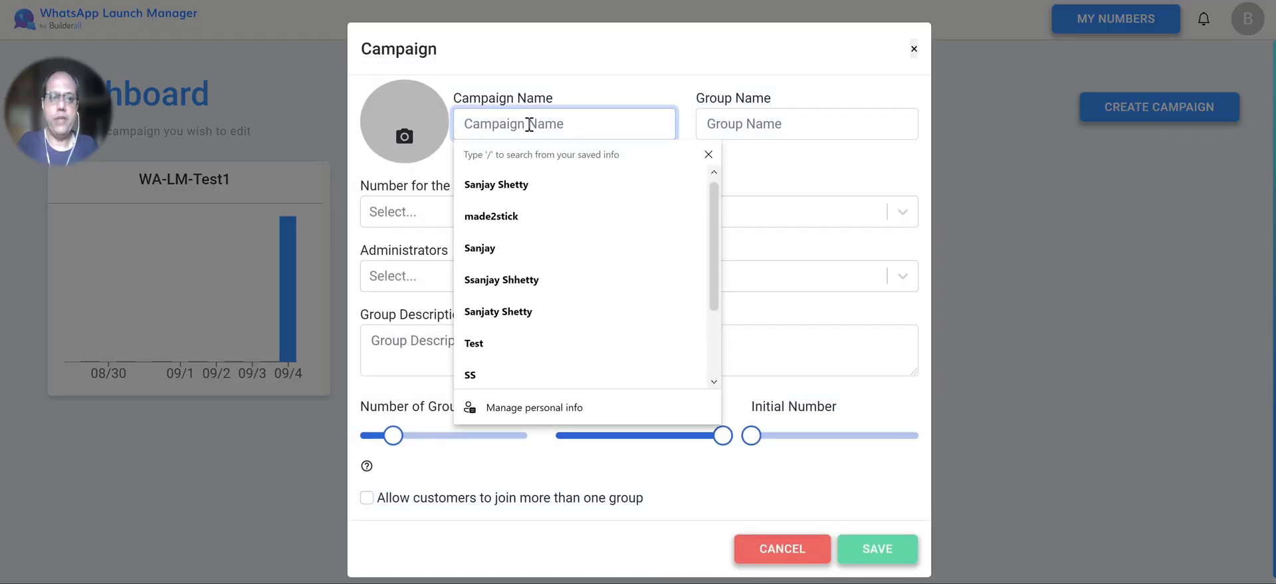
pyautogui.write('WA-')
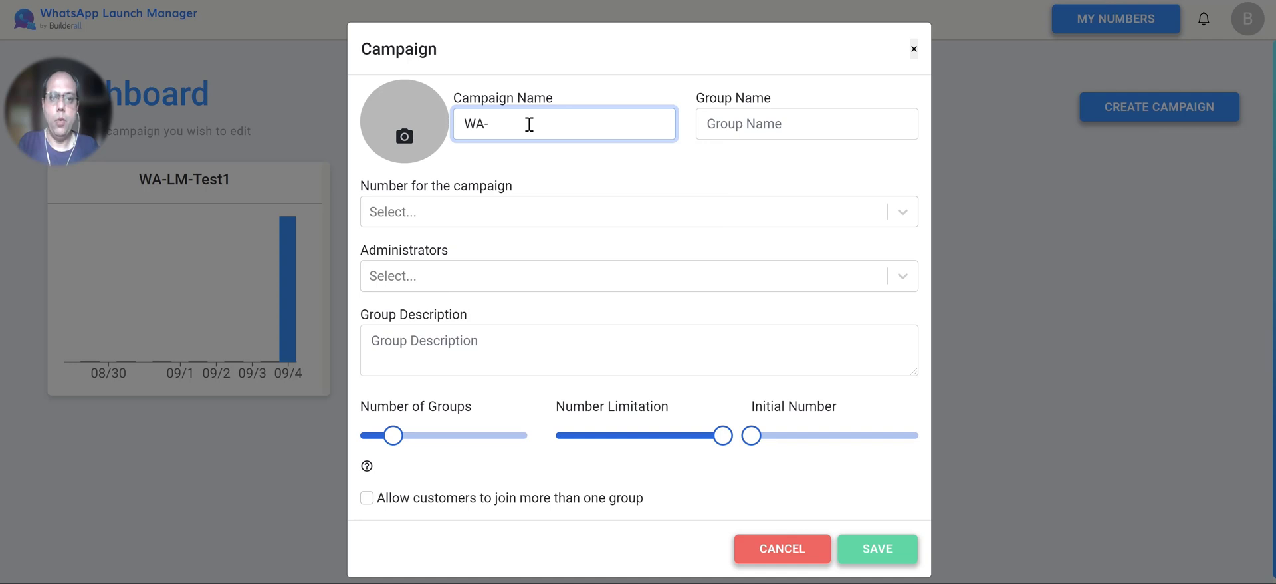
pyautogui.write('LM')
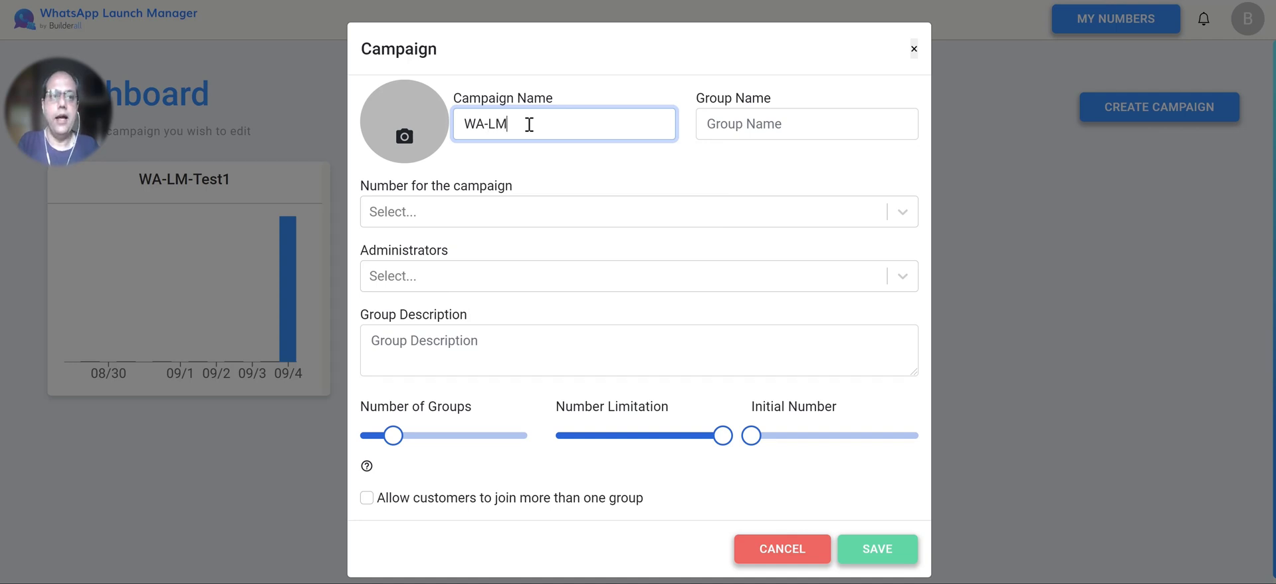
pyautogui.write('-Test3')
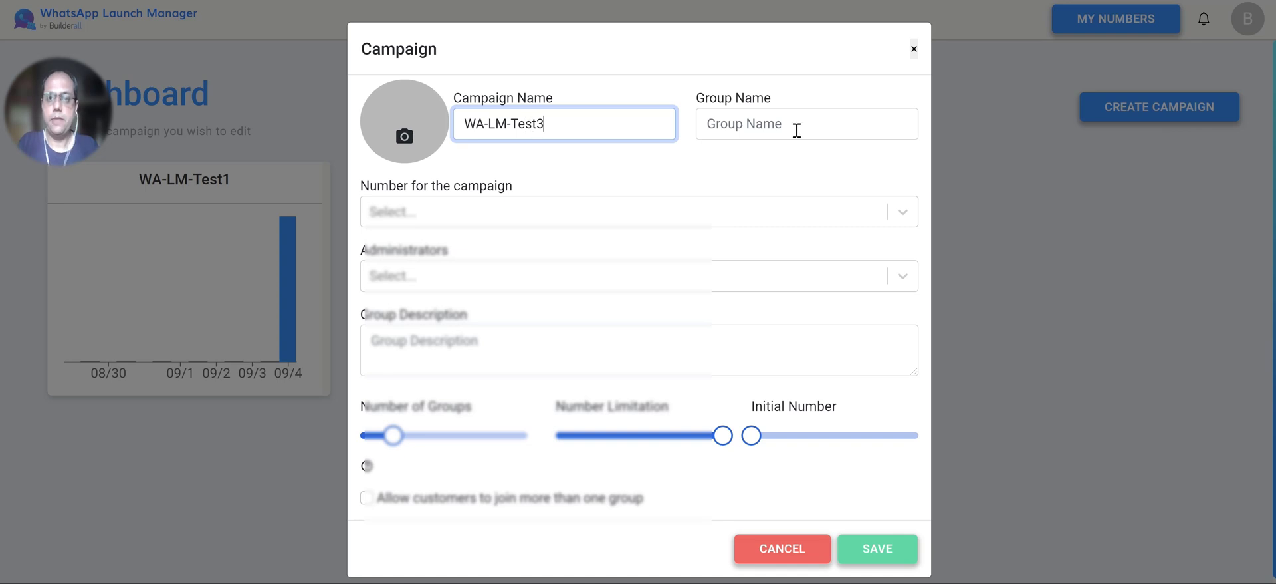
# Step: Copy the campaign name WA-LM-Test3 into the group name
pyautogui.hotkey('ctrl', 'shift', 'Left')
pyautogui.hotkey('ctrl', 'shift', 'Left')
pyautogui.hotkey('ctrl', 'shift', 'Left')
pyautogui.hotkey('ctrl', 'shift', 'Left')
pyautogui.hotkey('ctrl', 'c')
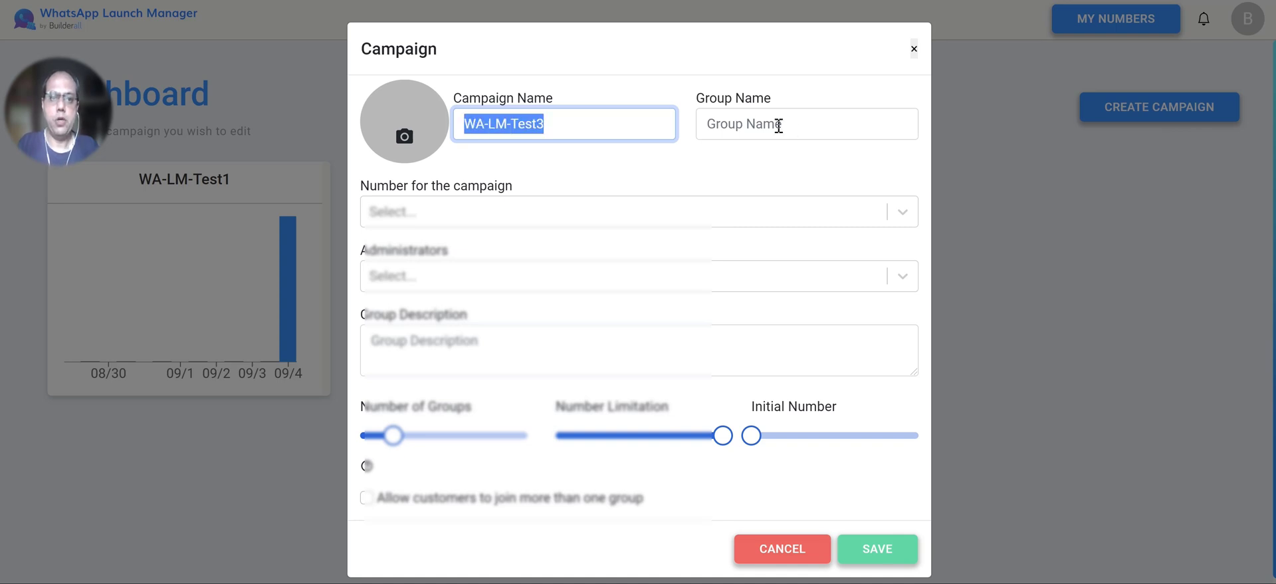
pyautogui.click(779, 126)
pyautogui.hotkey('ctrl', 'v')
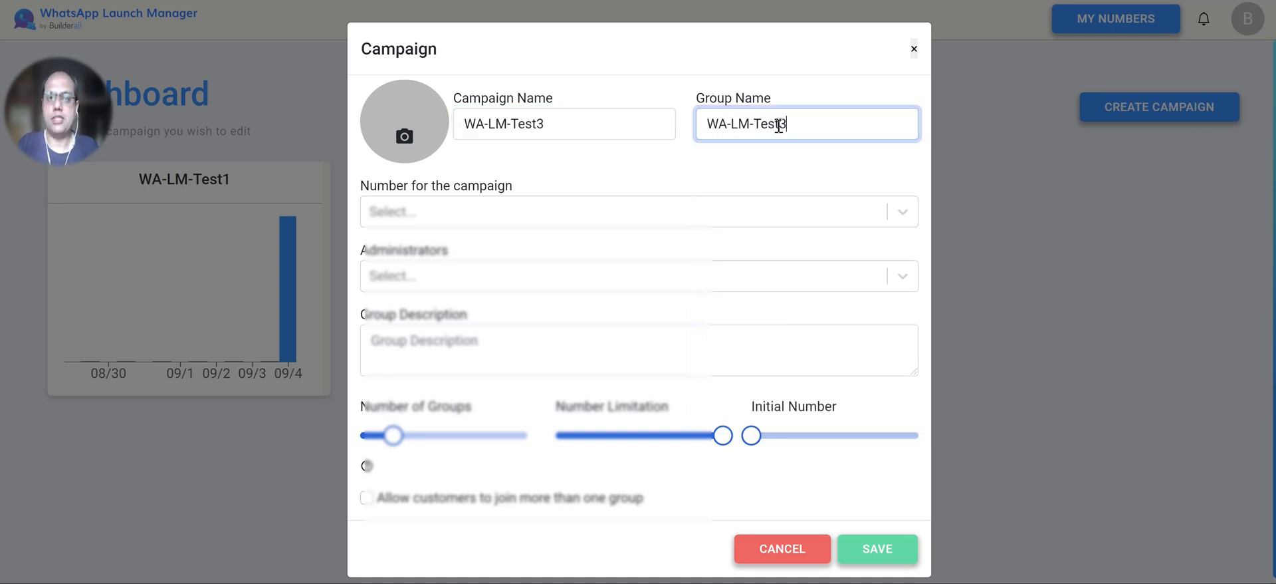
# Step: Assign the registered phone number to the campaign and add a contact as group administrator by searching the first name
pyautogui.click(485, 209)
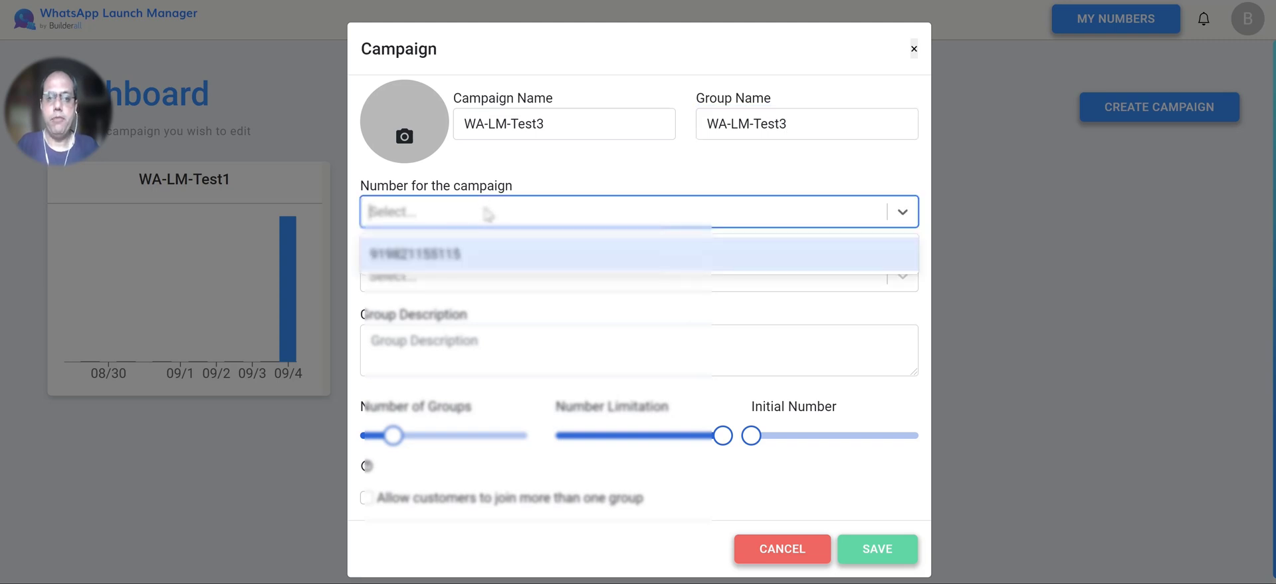
pyautogui.click(450, 254)
pyautogui.click(460, 282)
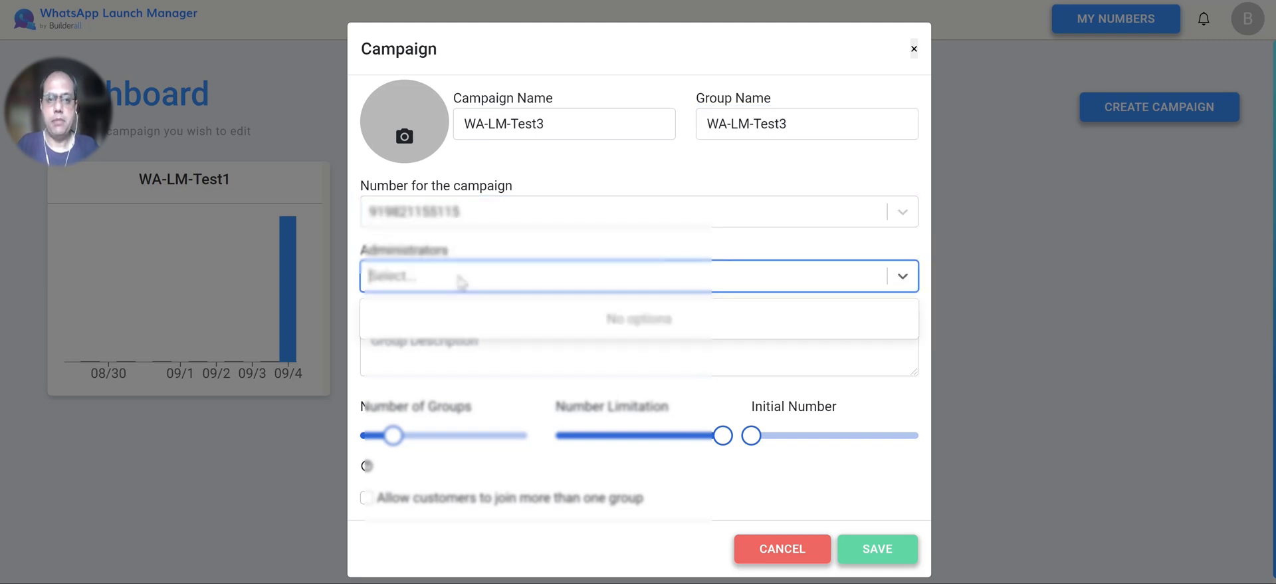
pyautogui.write('G')
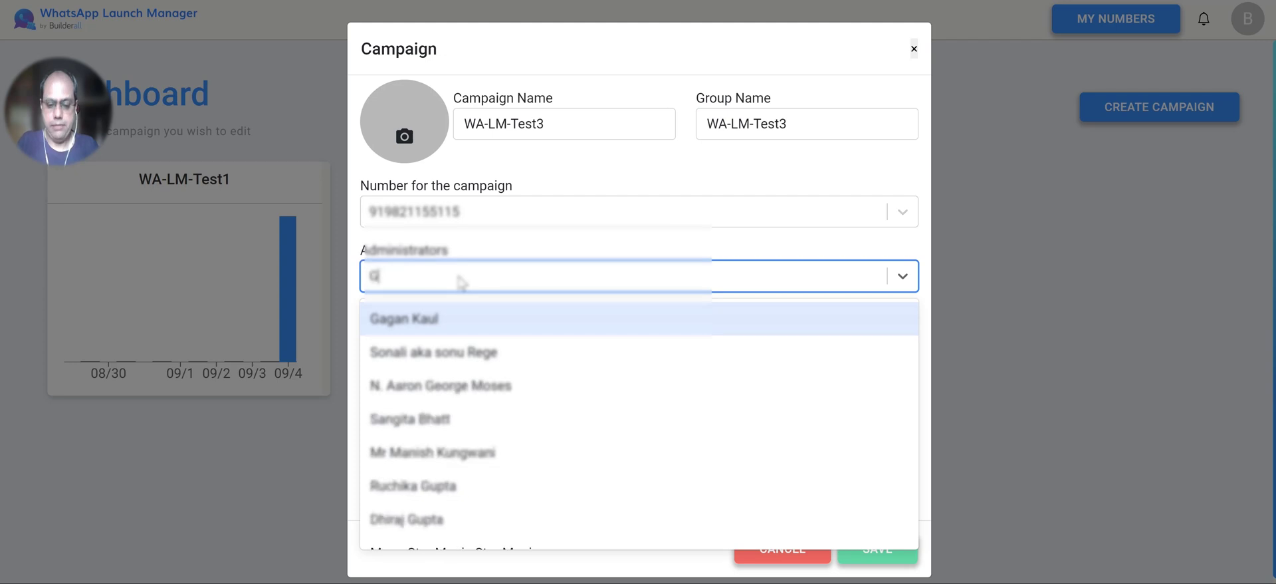
pyautogui.write('eetanjali')
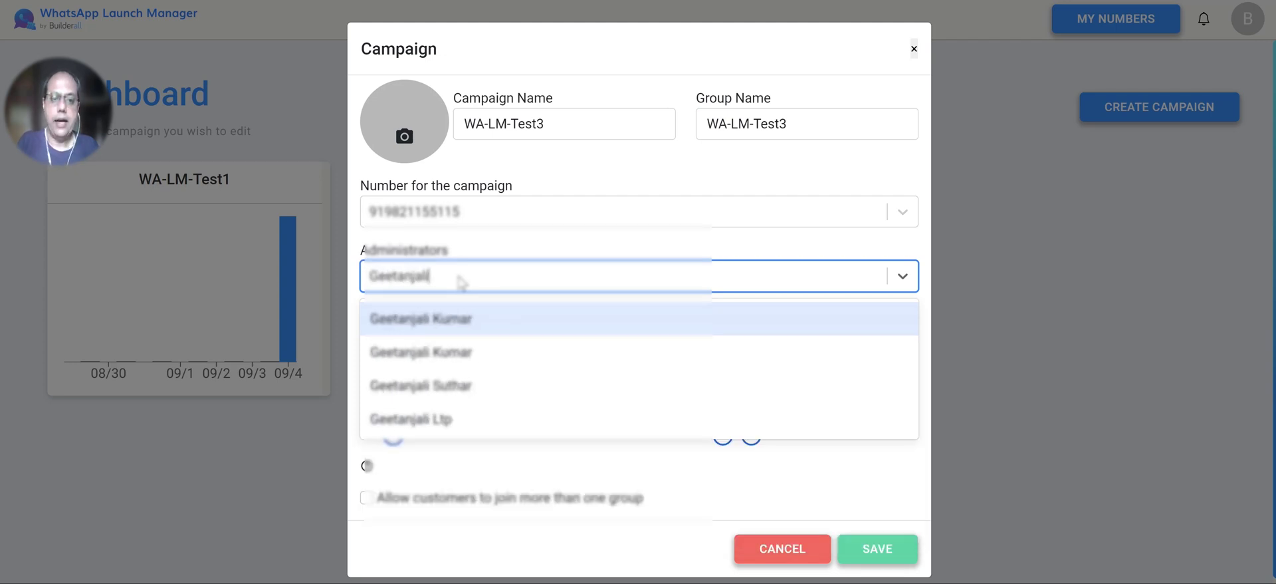
pyautogui.click(485, 330)
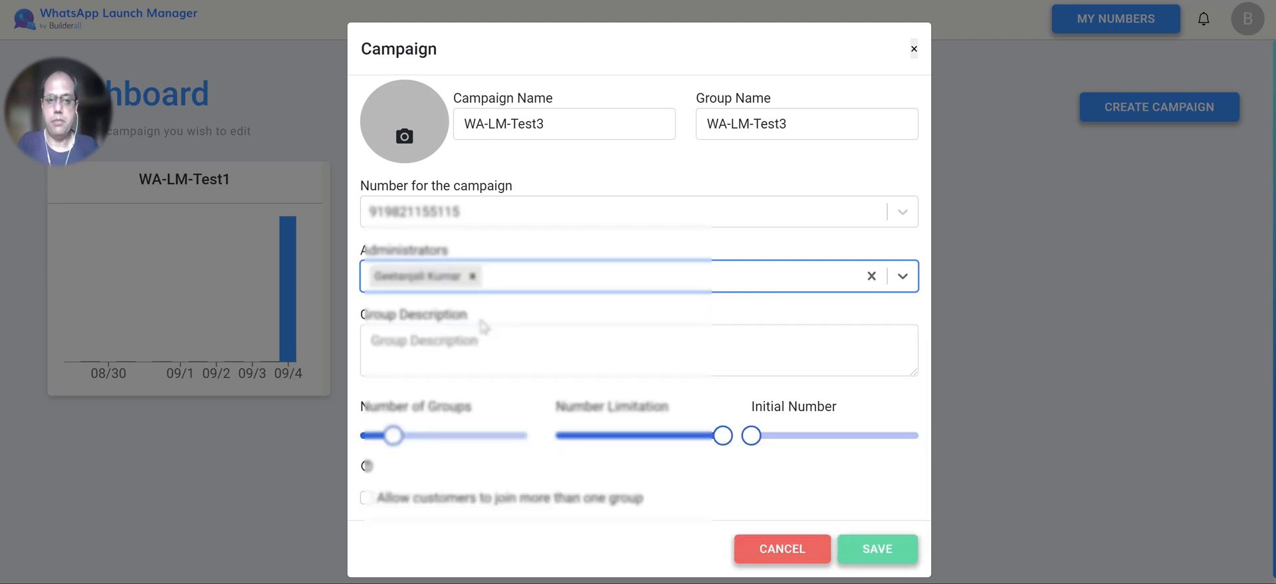
# Step: Paste WA-LM-Test3 as the group description
pyautogui.click(458, 346)
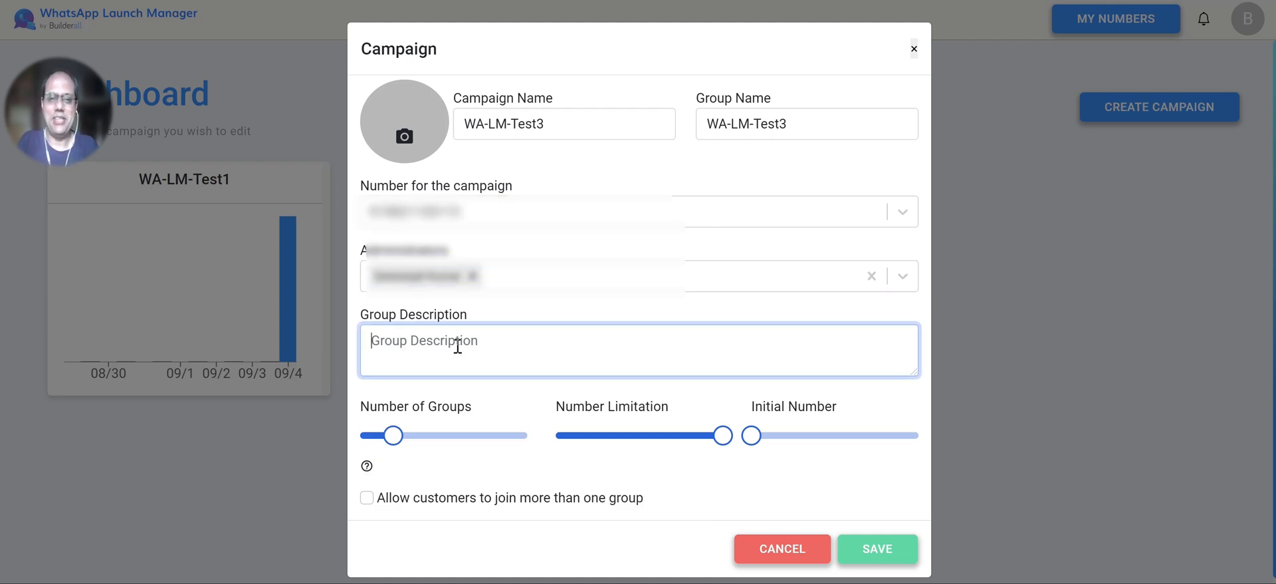
pyautogui.hotkey('ctrl', 'v')
# Step: Review the group count, number limitation and initial number settings, and set the number limitation to 199
pyautogui.moveTo(396, 442)
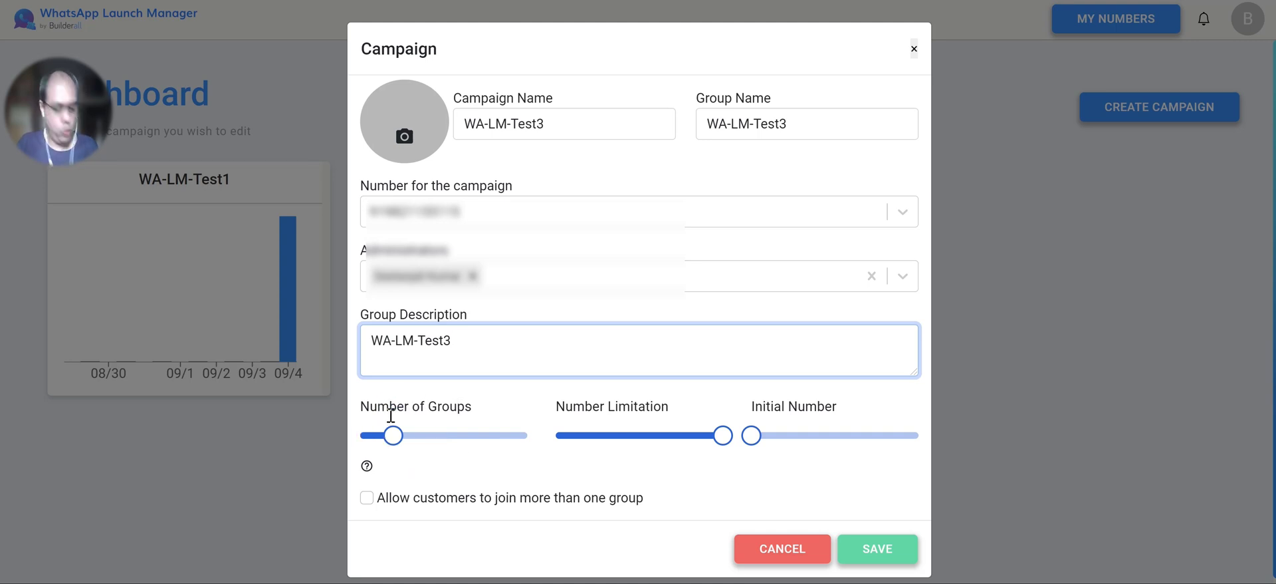
pyautogui.moveTo(378, 408); pyautogui.dragTo(491, 420)
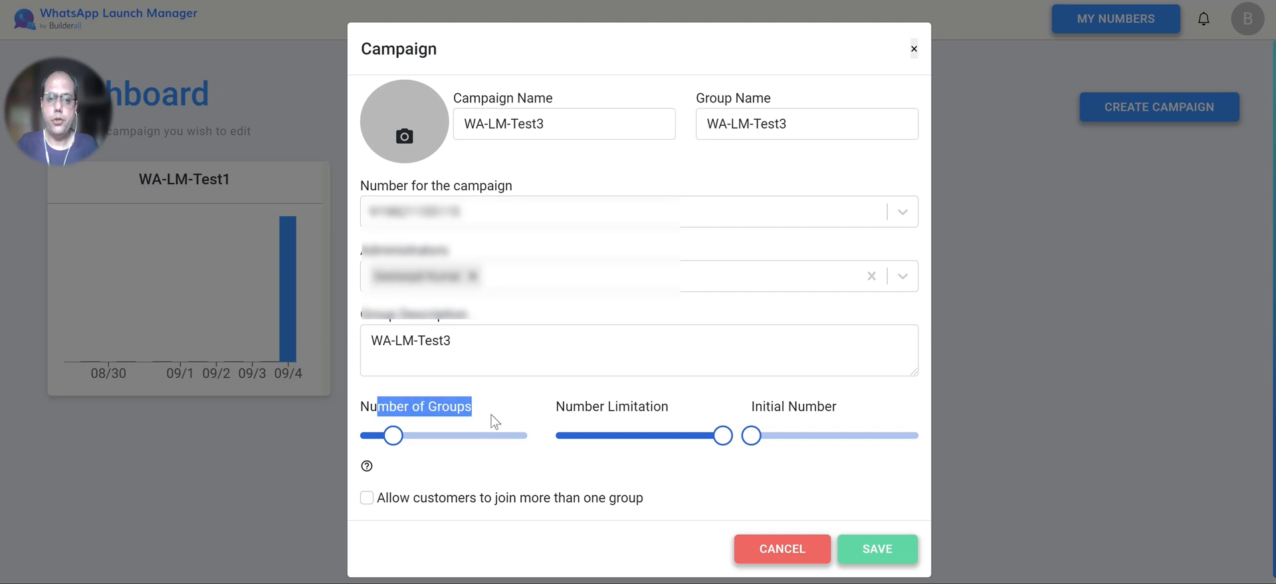
pyautogui.click(420, 480)
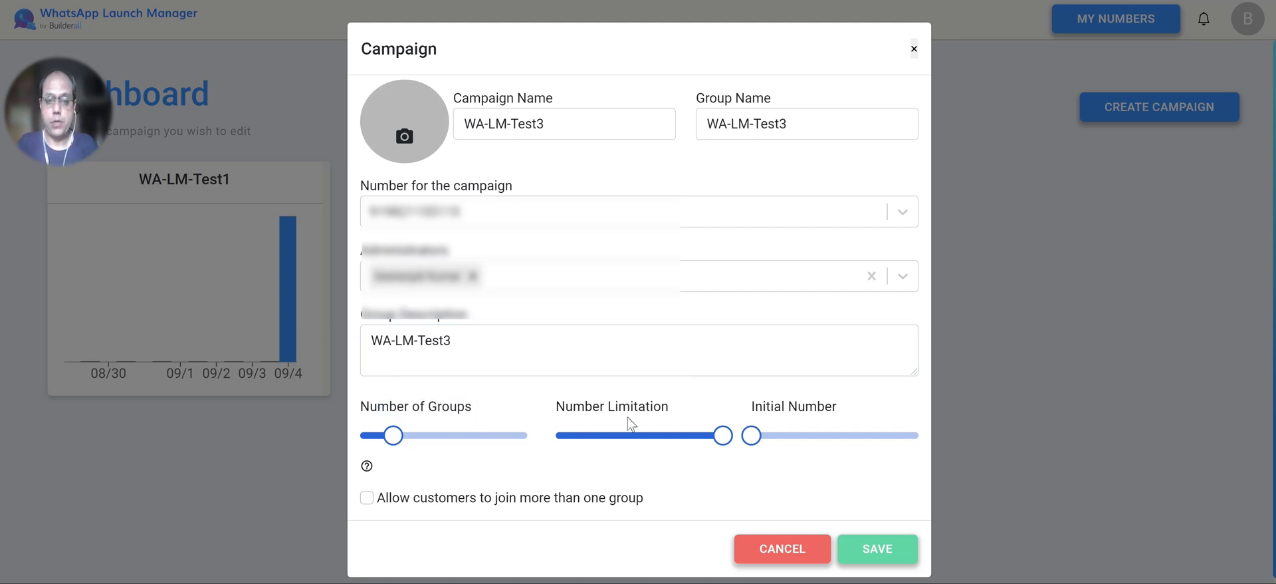
pyautogui.moveTo(752, 414); pyautogui.dragTo(840, 413)
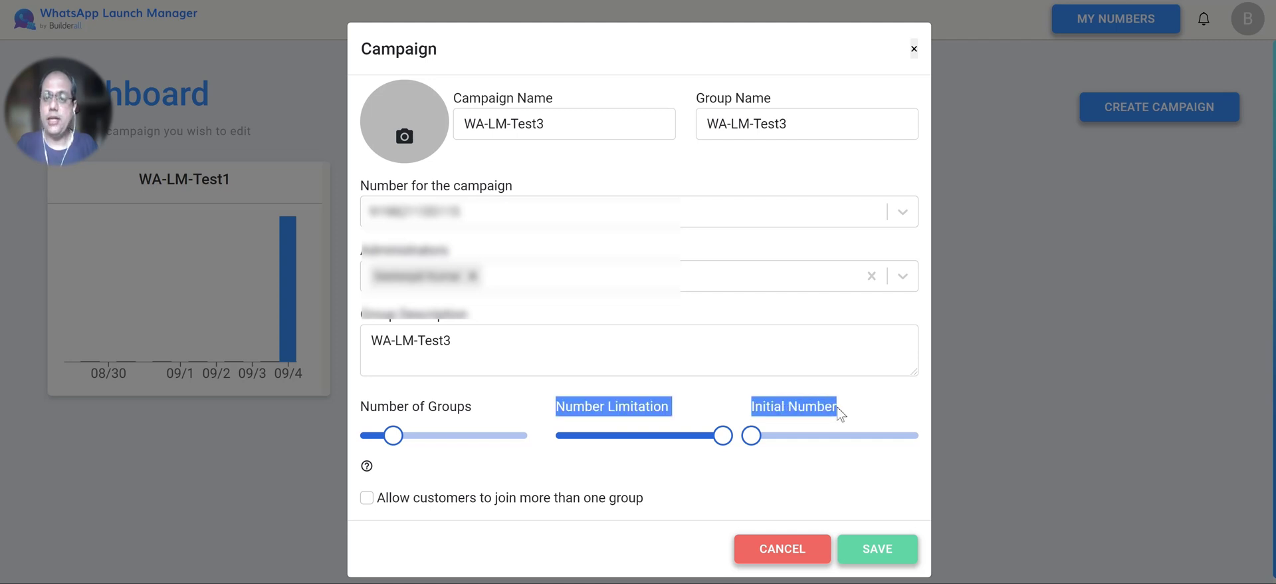
pyautogui.click(758, 458)
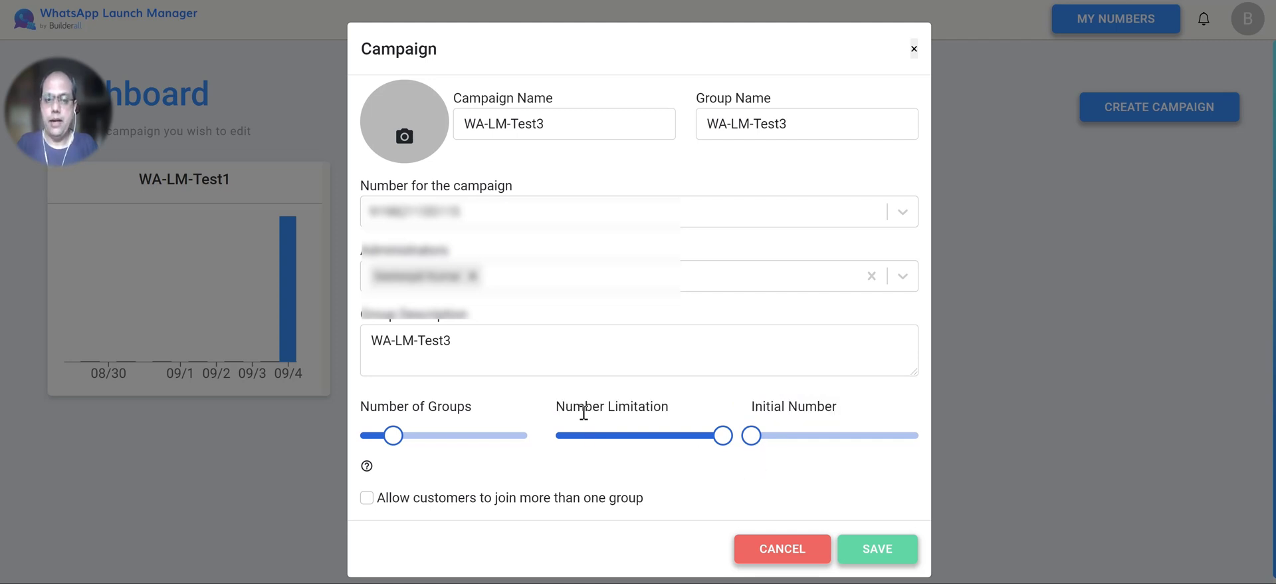
pyautogui.moveTo(585, 407); pyautogui.dragTo(670, 416)
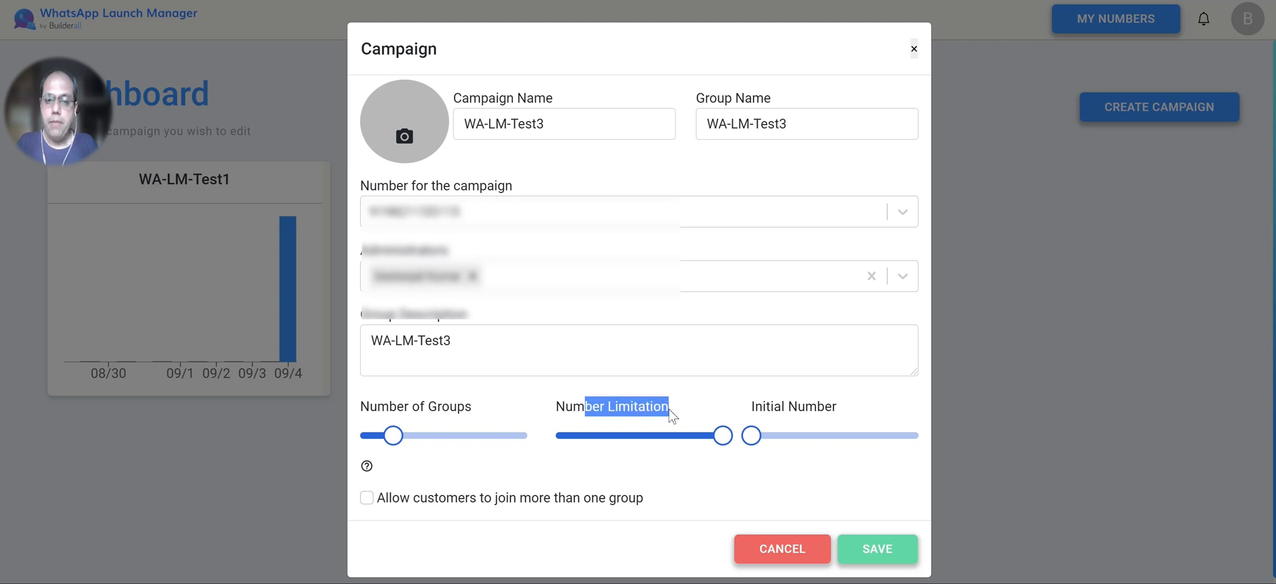
pyautogui.click(716, 443)
pyautogui.moveTo(716, 444); pyautogui.dragTo(690, 440)
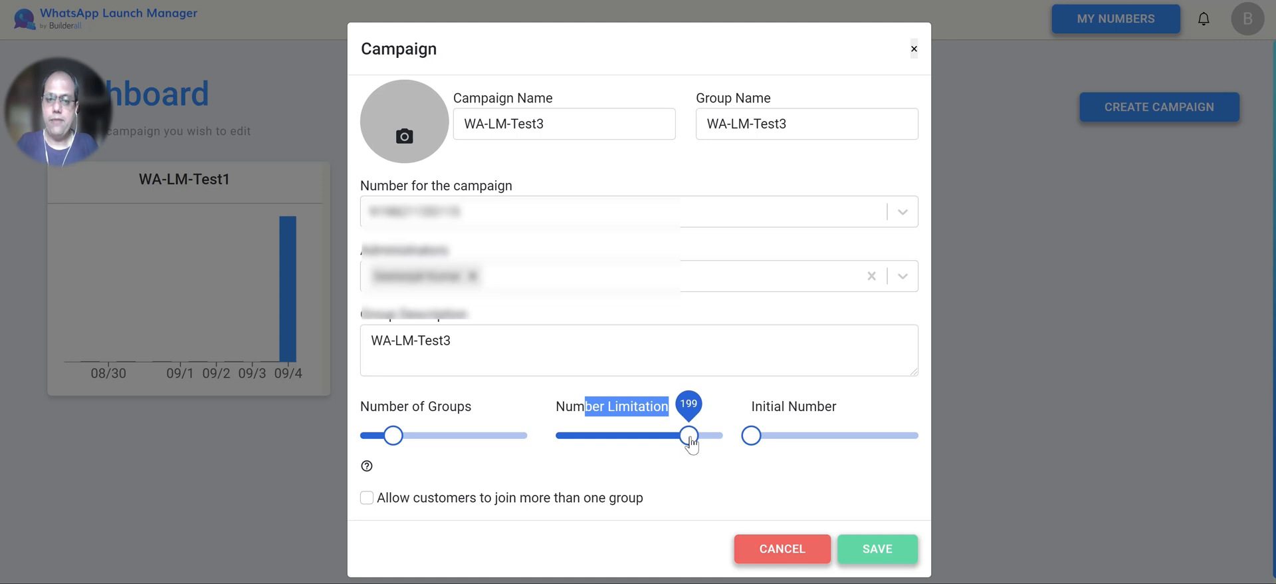
pyautogui.click(590, 408)
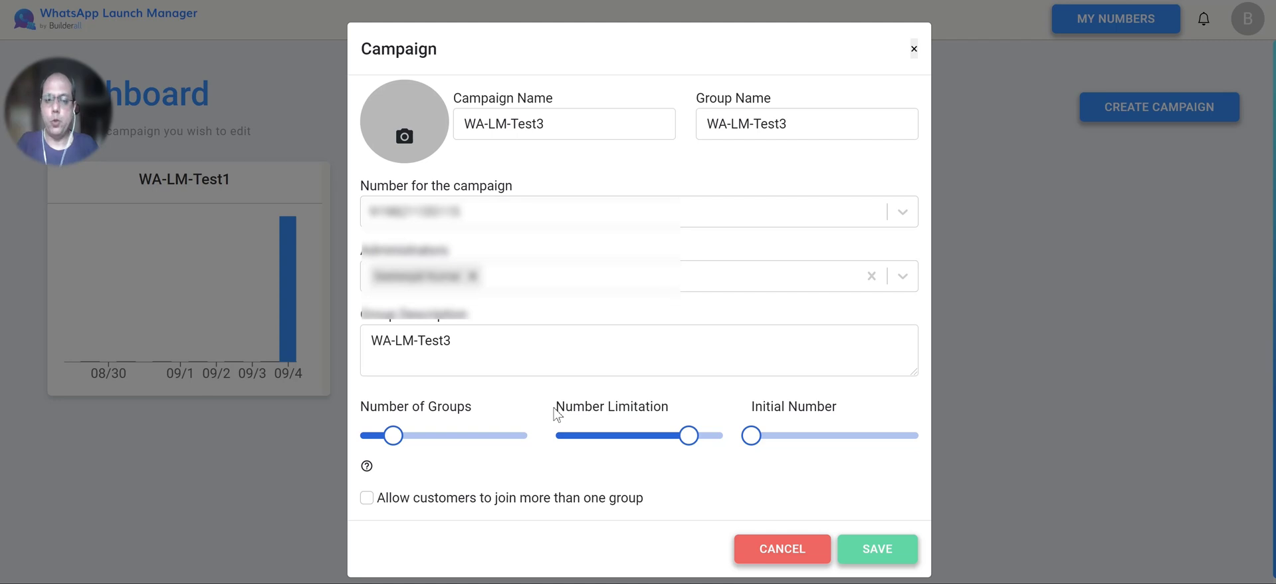
# Step: Review the option for customers to join more than one group and the help text explaining the group settings
pyautogui.moveTo(690, 440)
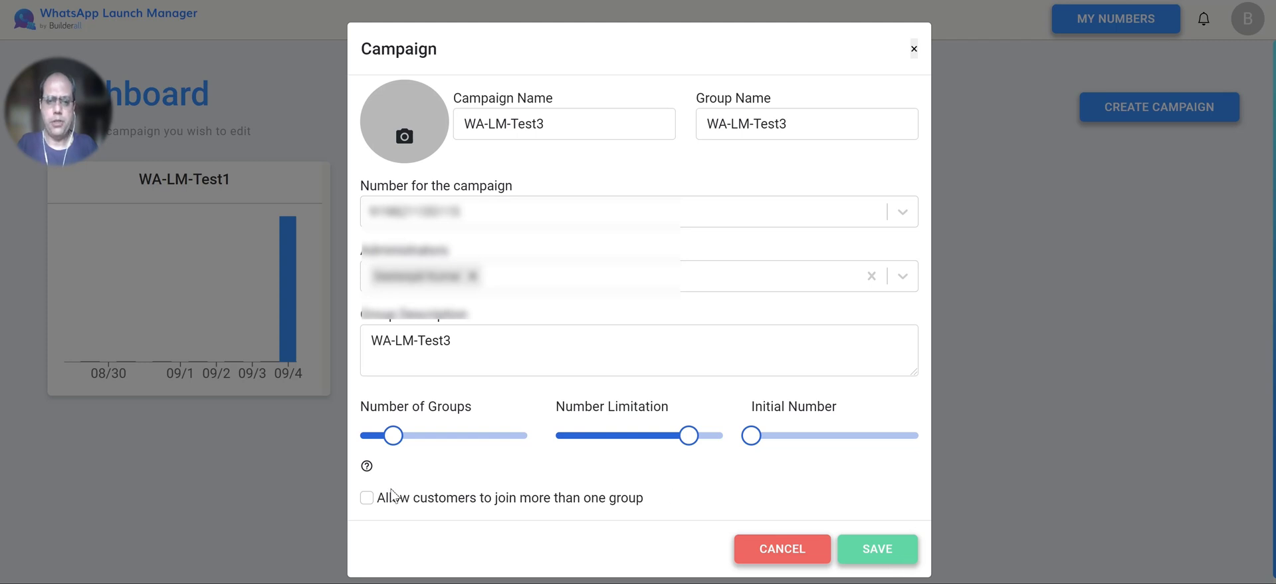
pyautogui.moveTo(392, 499); pyautogui.dragTo(668, 503)
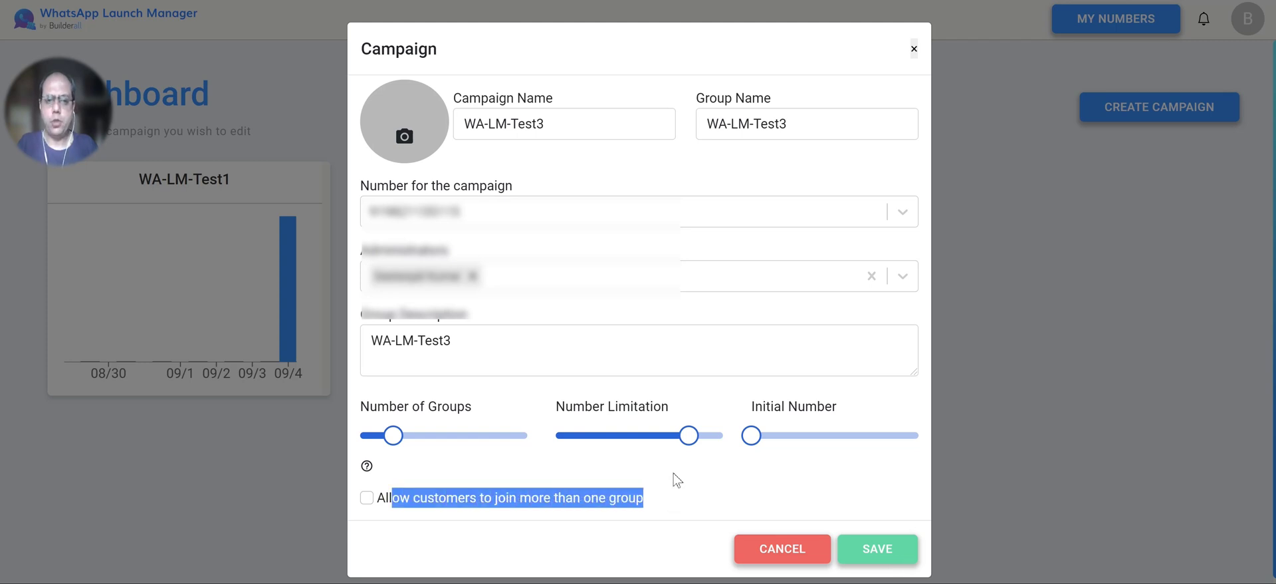
pyautogui.click(676, 479)
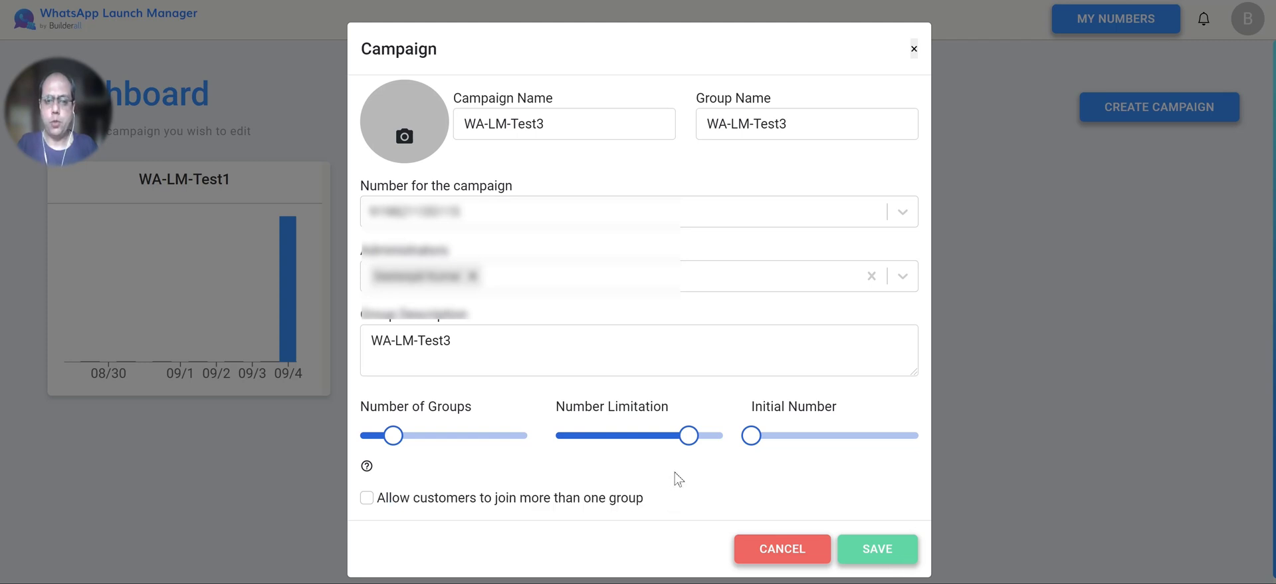
pyautogui.click(367, 467)
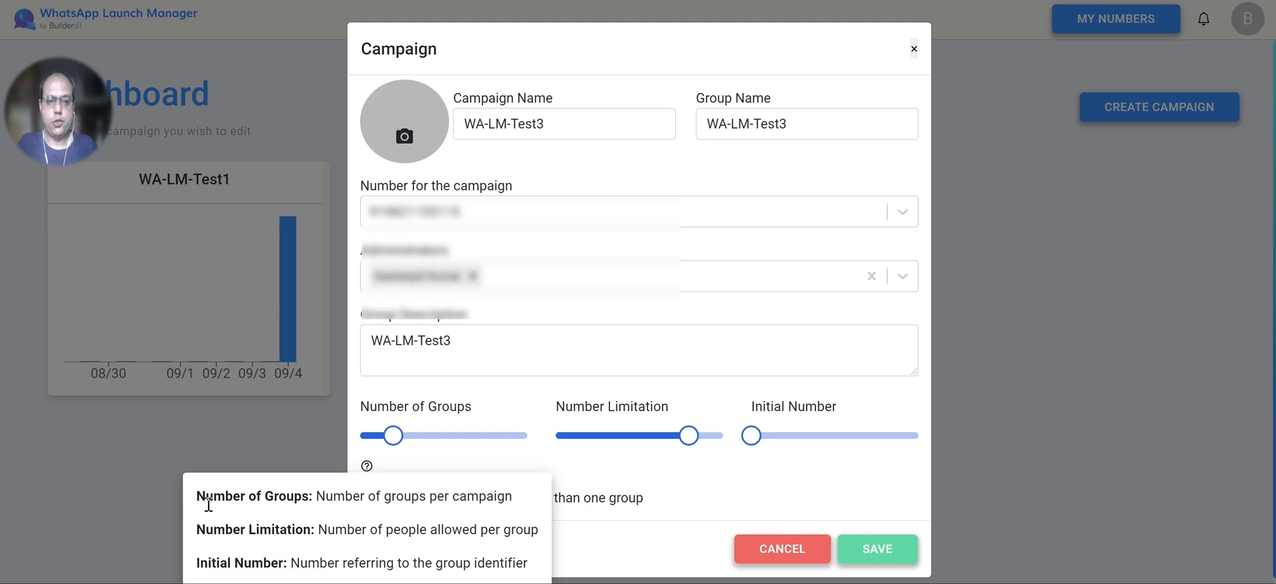
pyautogui.moveTo(196, 496); pyautogui.dragTo(539, 557)
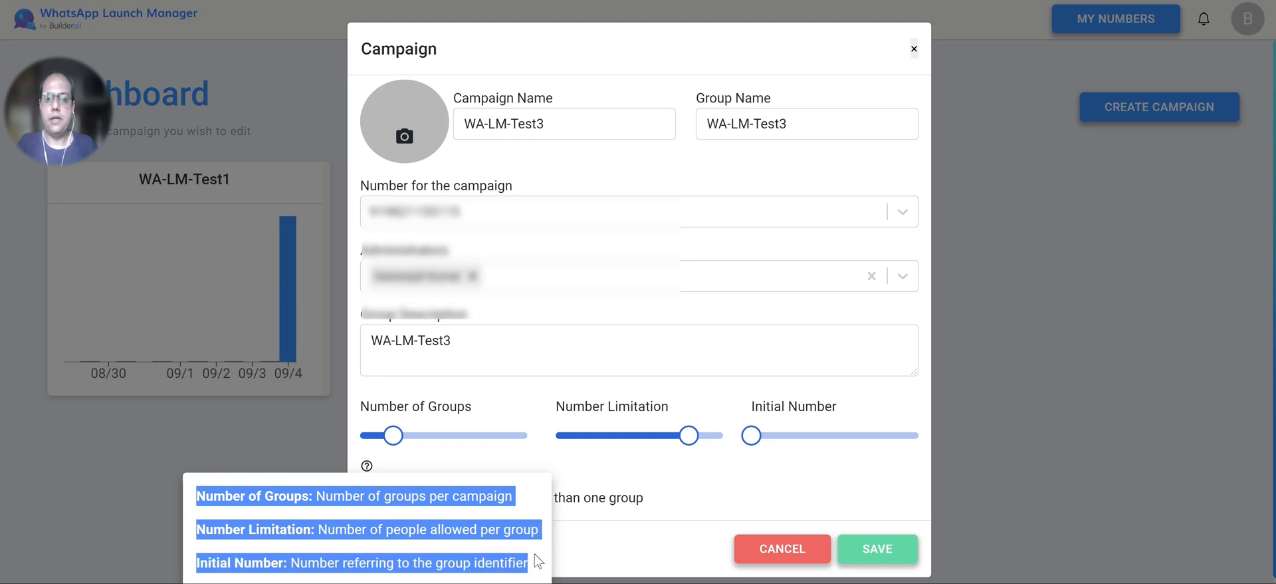
pyautogui.click(723, 487)
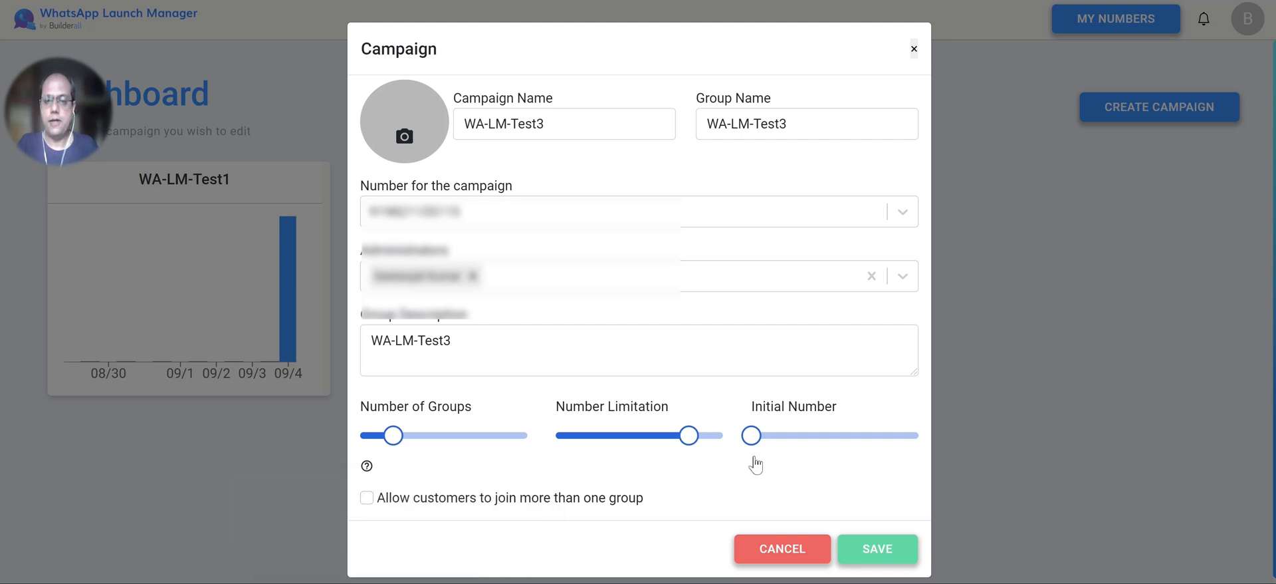
# Step: Show all file types, upload Logo1 as the required campaign picture, and save the campaign
pyautogui.click(887, 557)
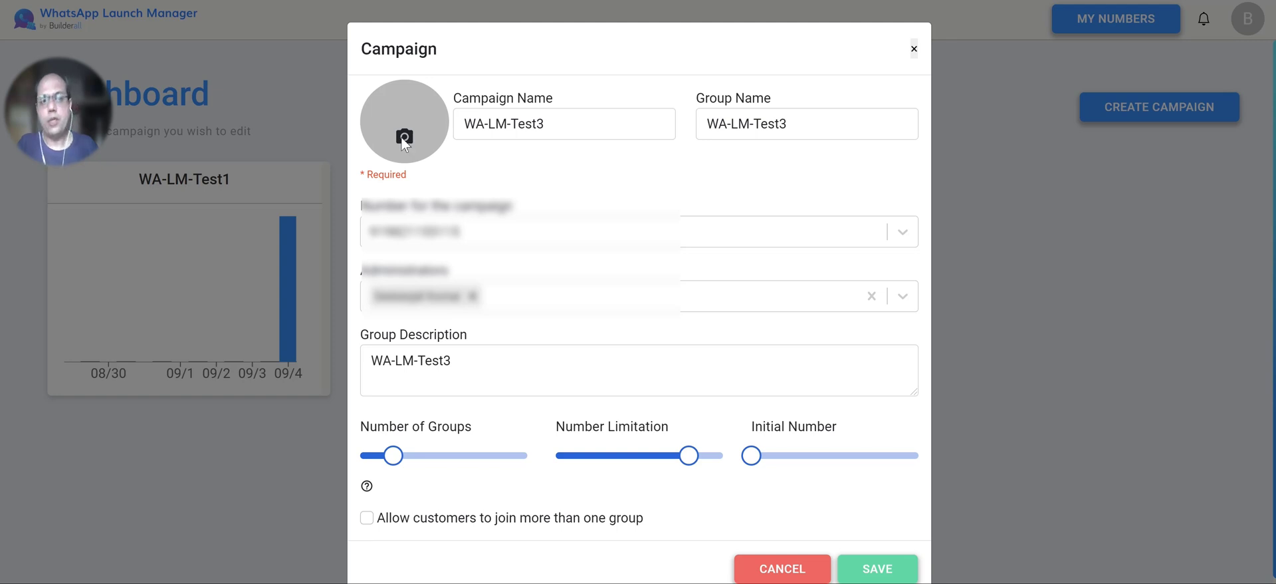
pyautogui.click(403, 141)
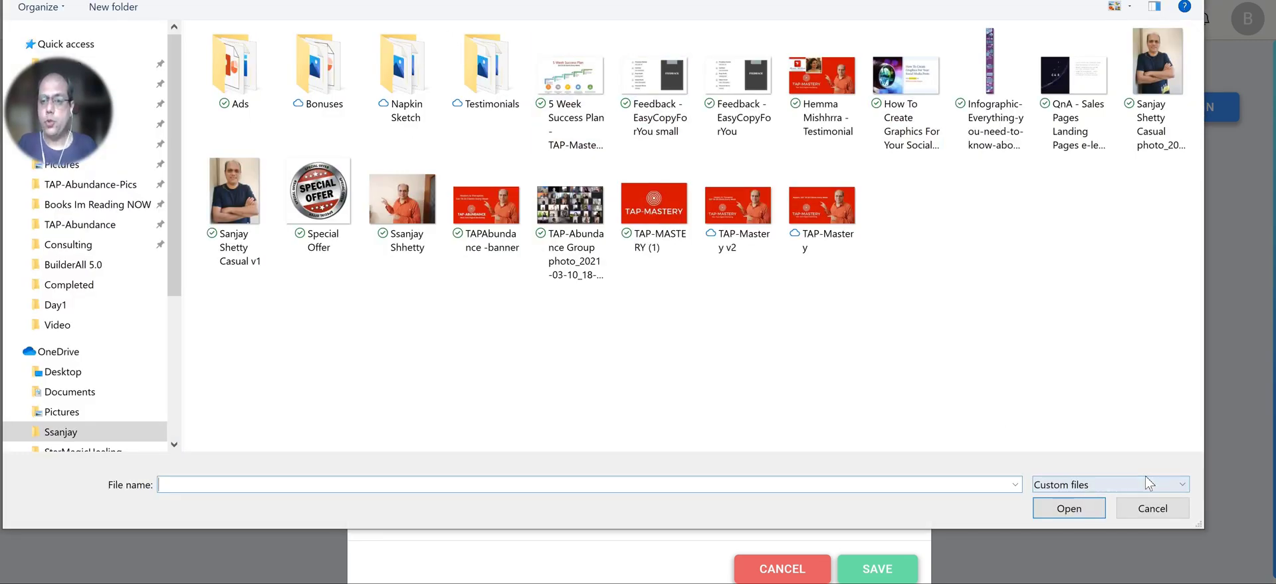
pyautogui.click(1183, 486)
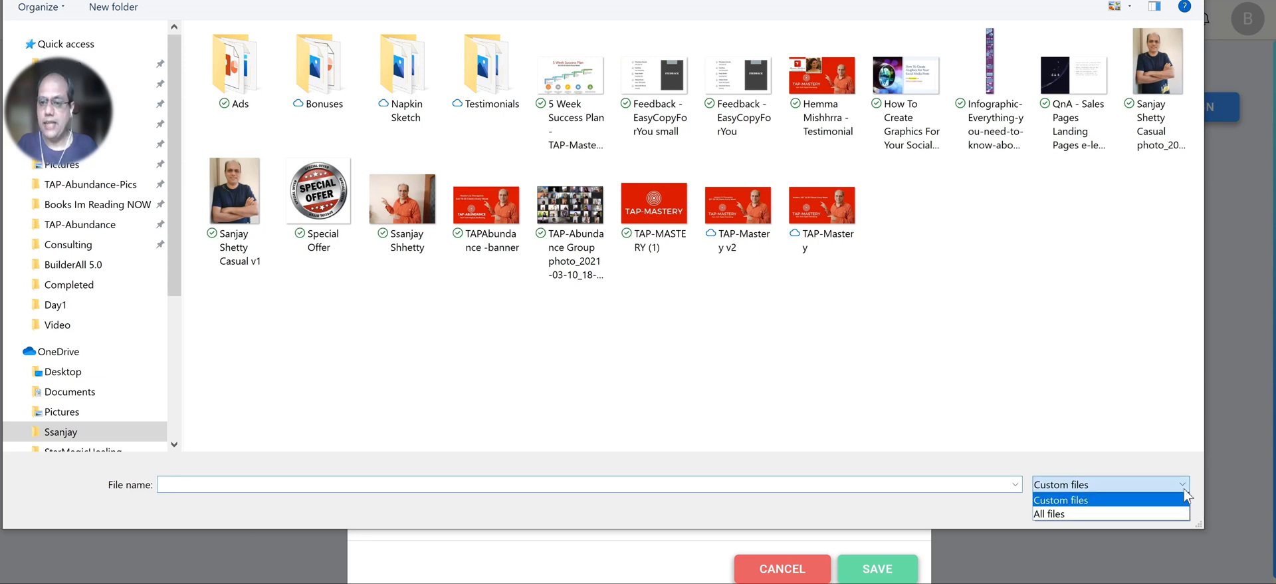
pyautogui.click(1100, 515)
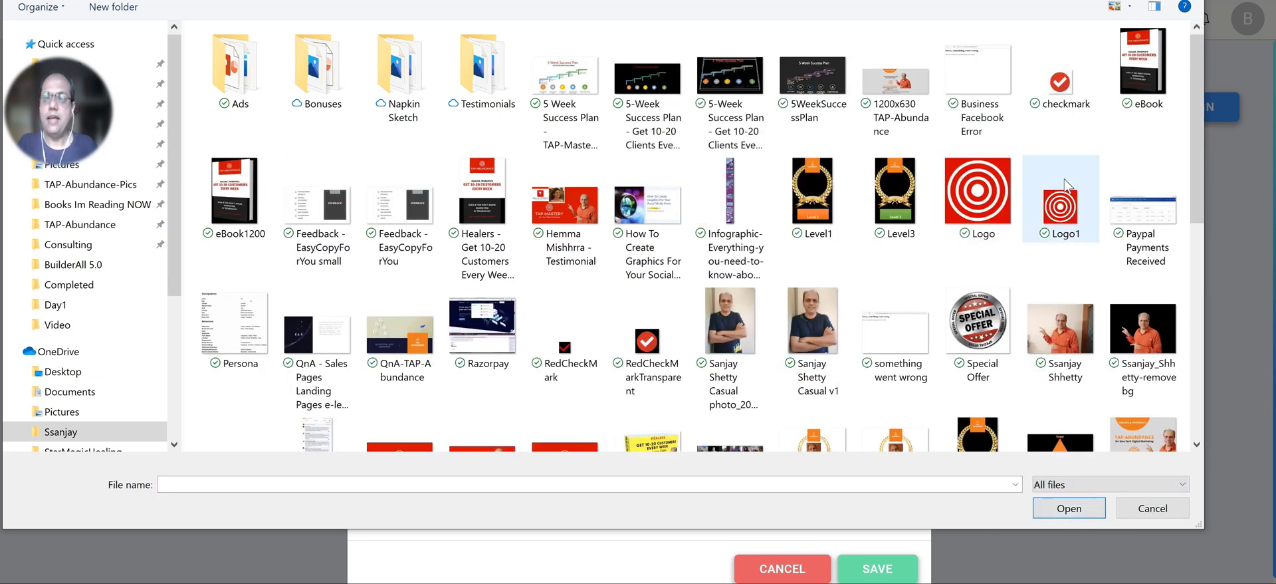
pyautogui.click(1072, 210)
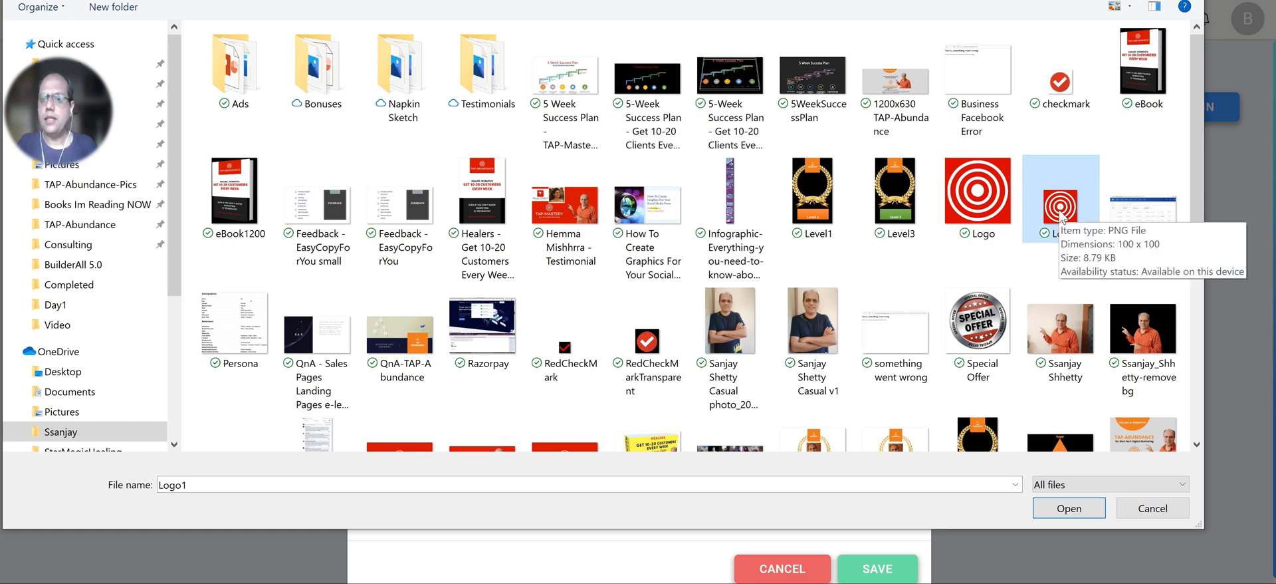
pyautogui.click(1061, 509)
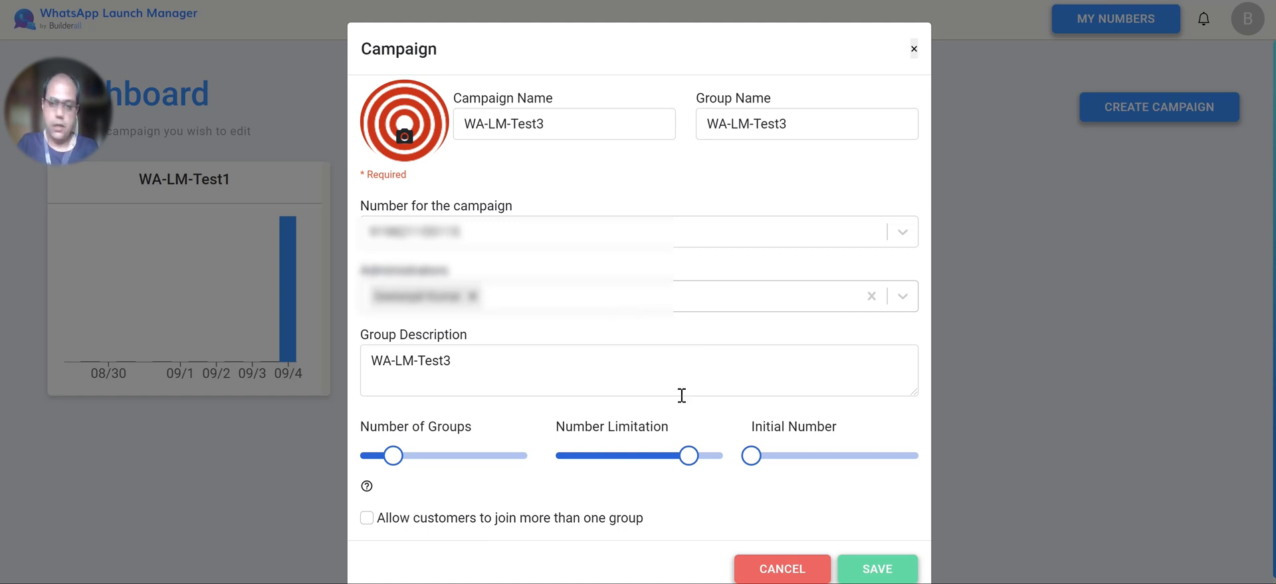
pyautogui.click(887, 570)
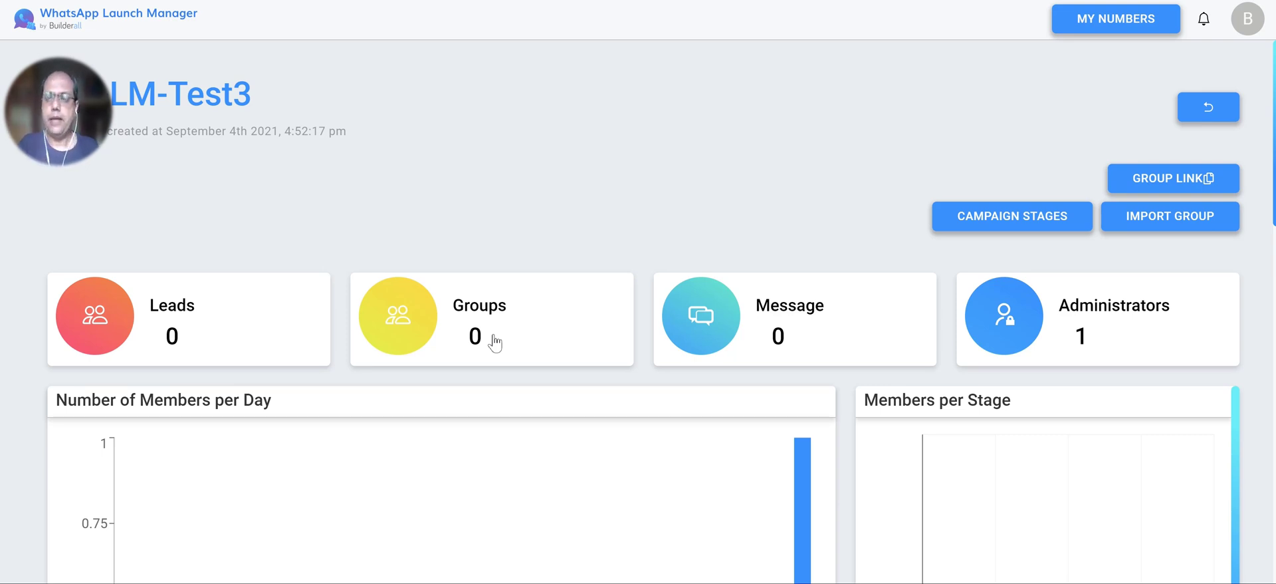
# Step: Create a new message in the WA-LM-Test3 campaign and name it Msg1
pyautogui.scroll(-3, 665, 512)
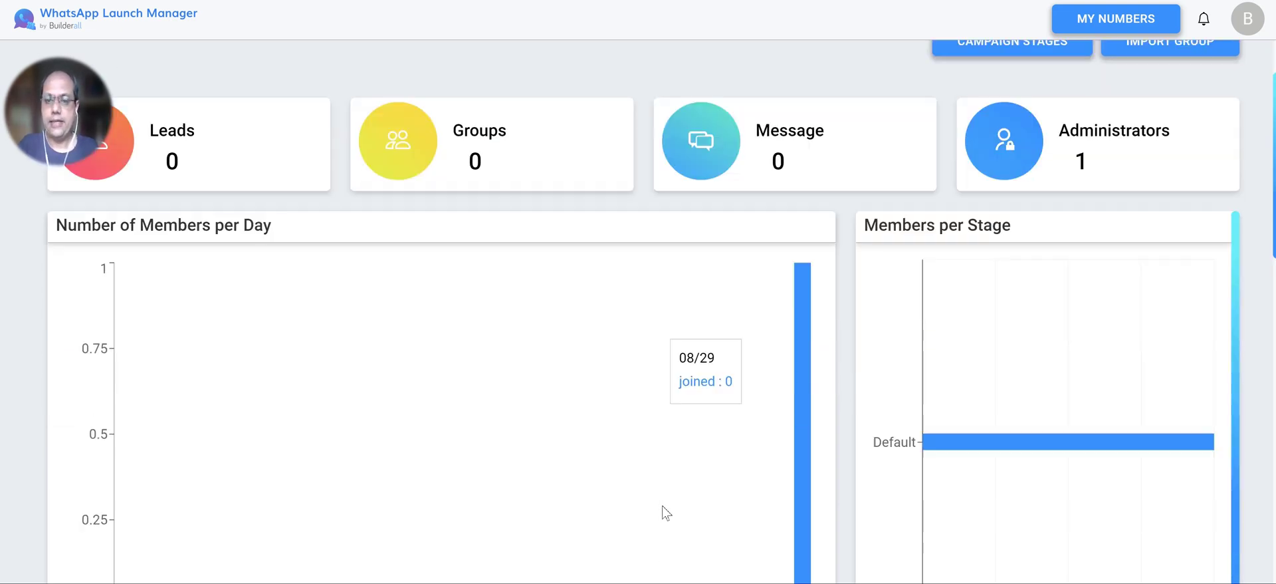
pyautogui.scroll(-4, 664, 512)
pyautogui.scroll(-4, 665, 512)
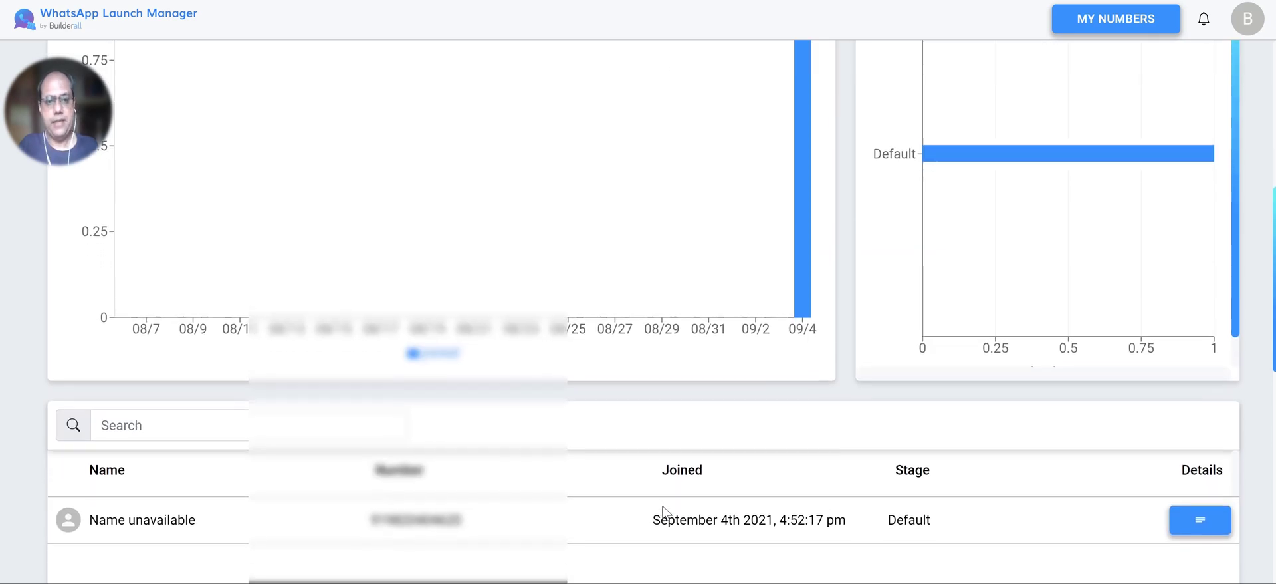
pyautogui.scroll(-3, 664, 512)
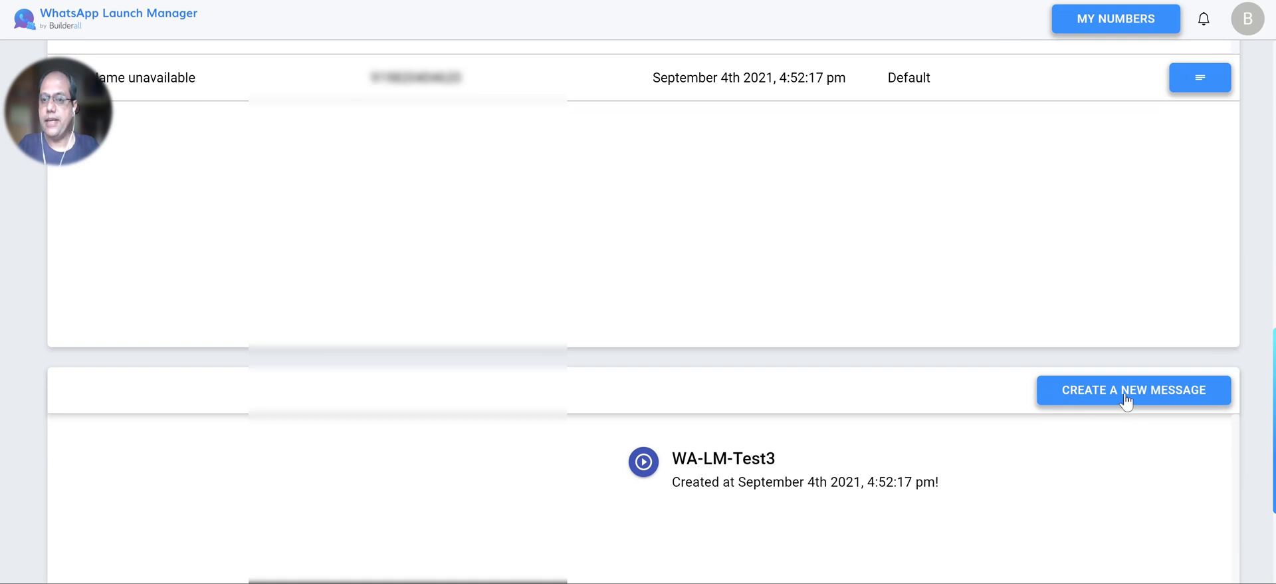
pyautogui.scroll(-5, 1126, 402)
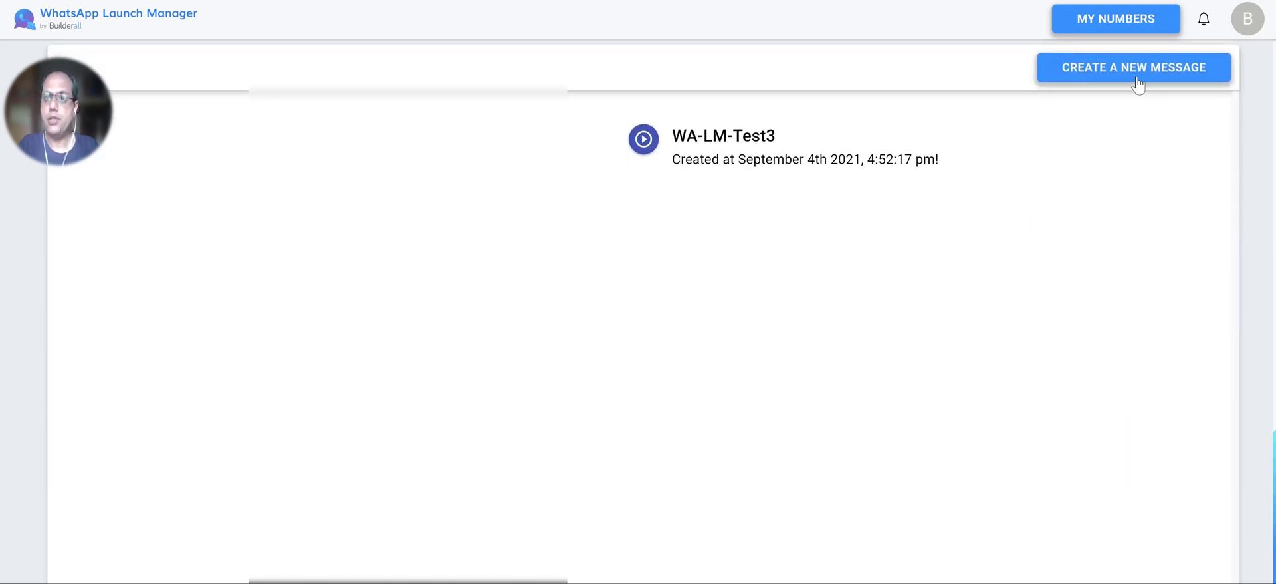
pyautogui.click(1136, 77)
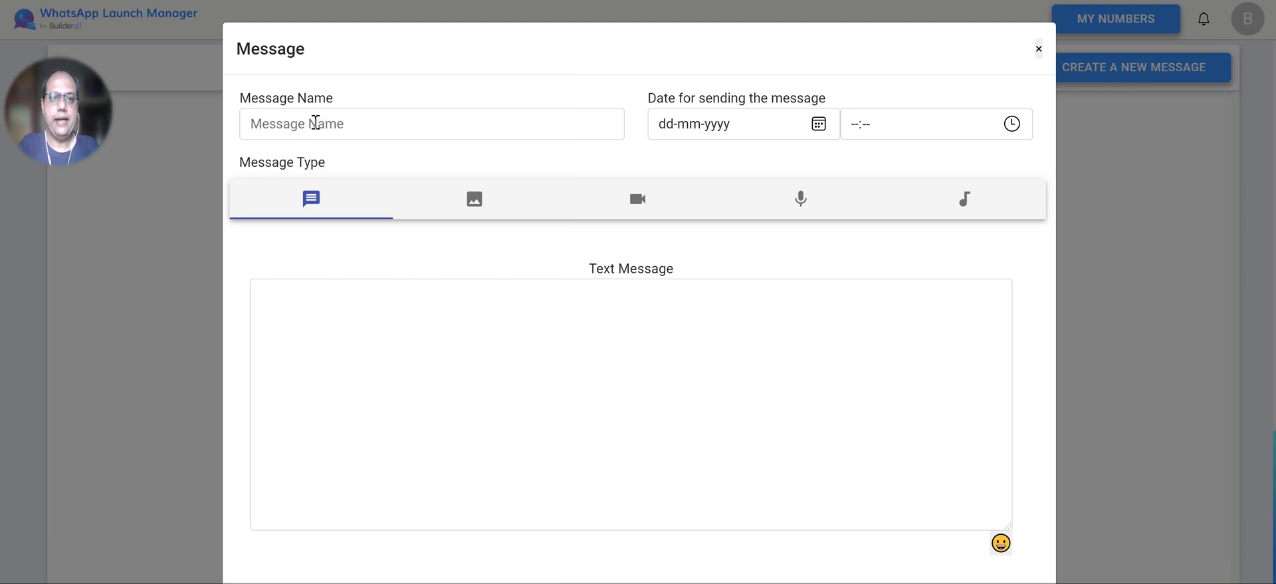
pyautogui.click(340, 126)
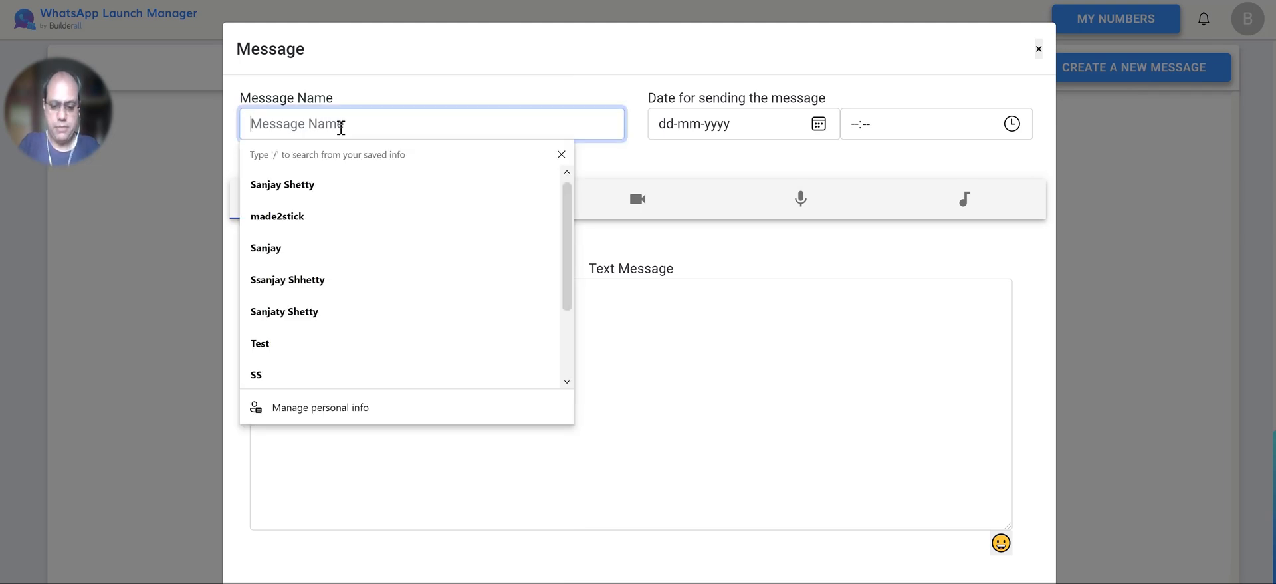
pyautogui.write('Msg1')
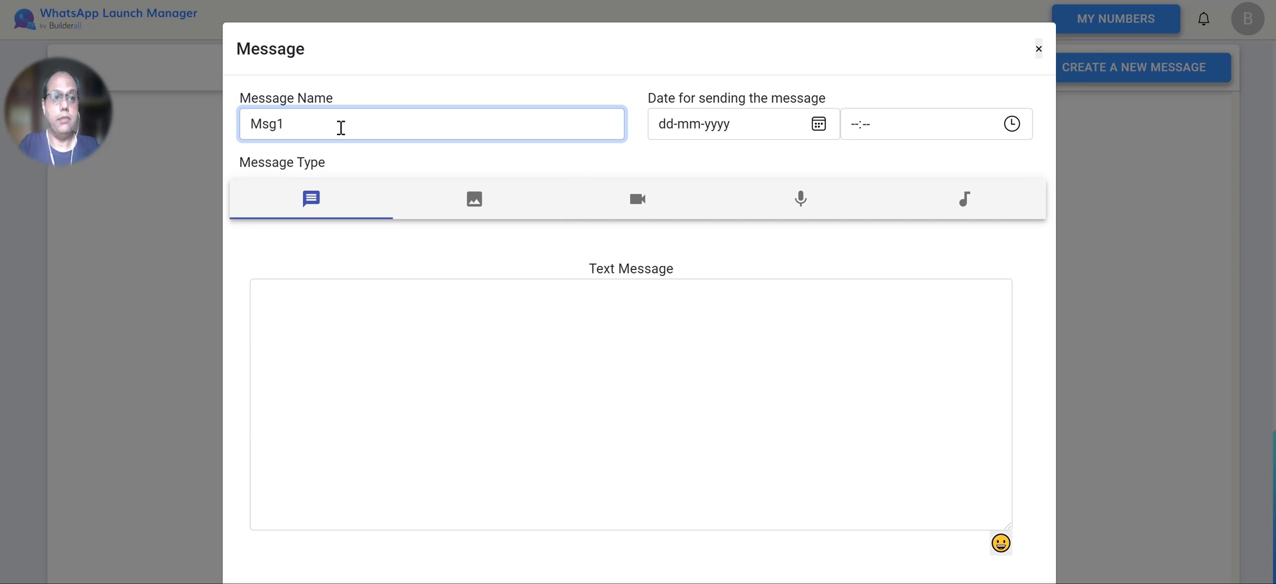
pyautogui.hotkey('ctrl', 'a')
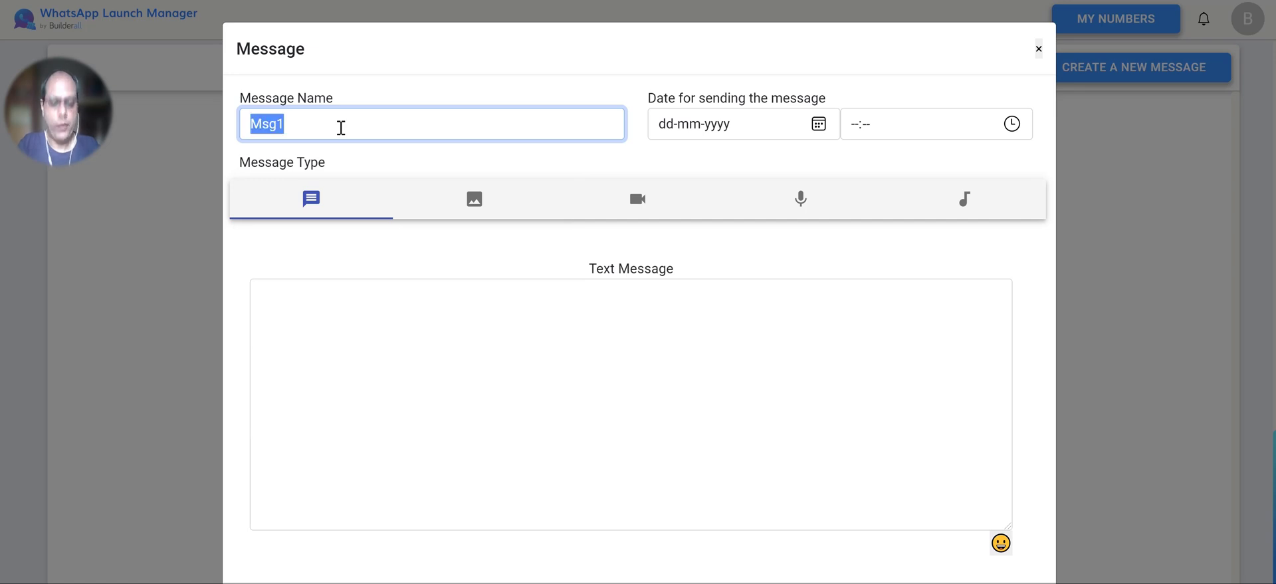
pyautogui.press('Tab')
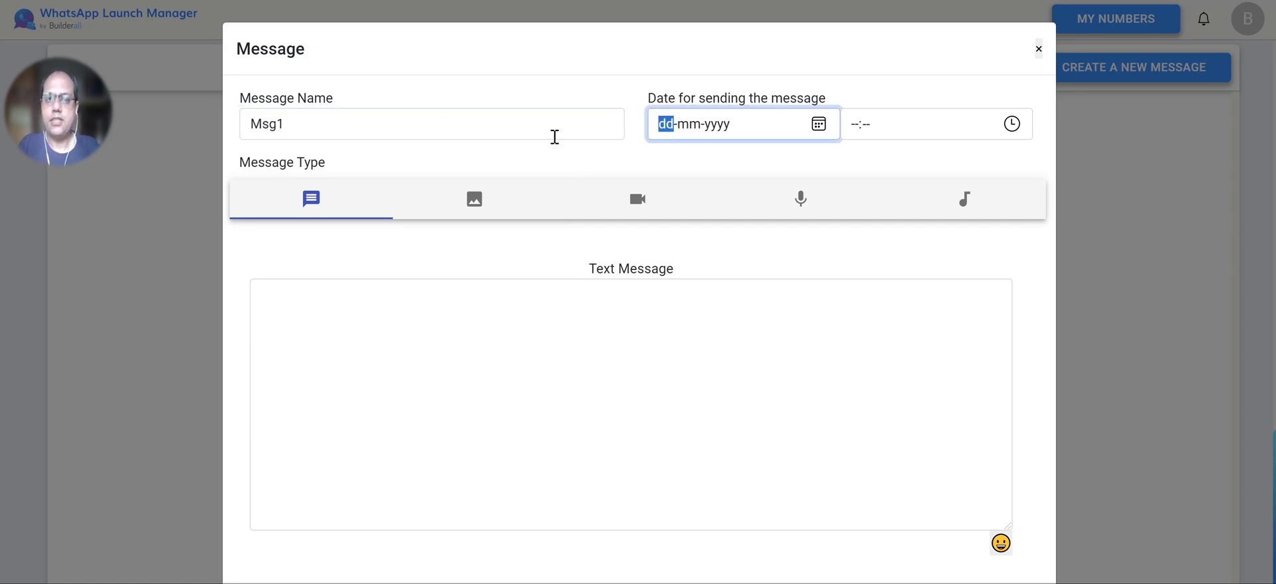
# Step: Schedule the message to be sent on 04-09-2021 at 17:00
pyautogui.click(820, 127)
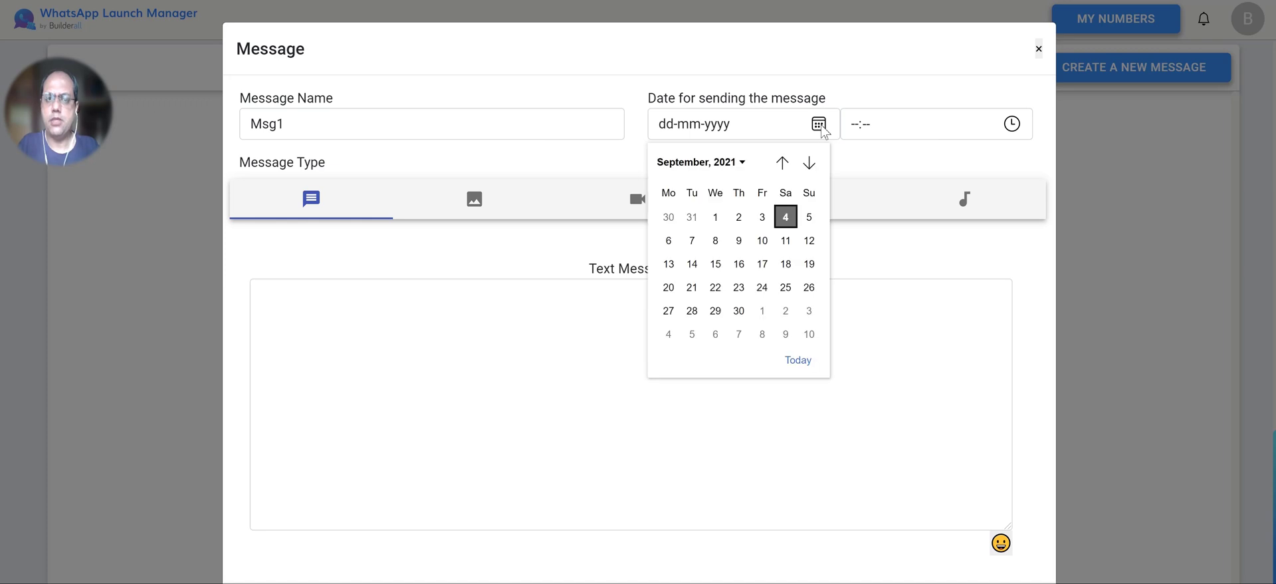
pyautogui.click(788, 222)
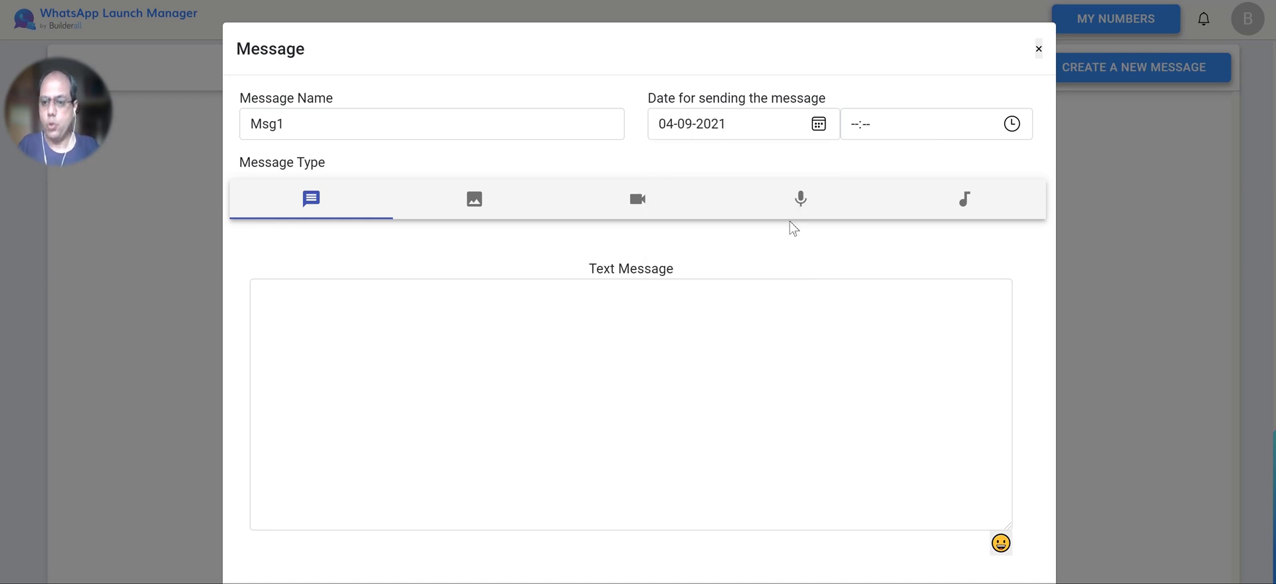
pyautogui.click(1012, 126)
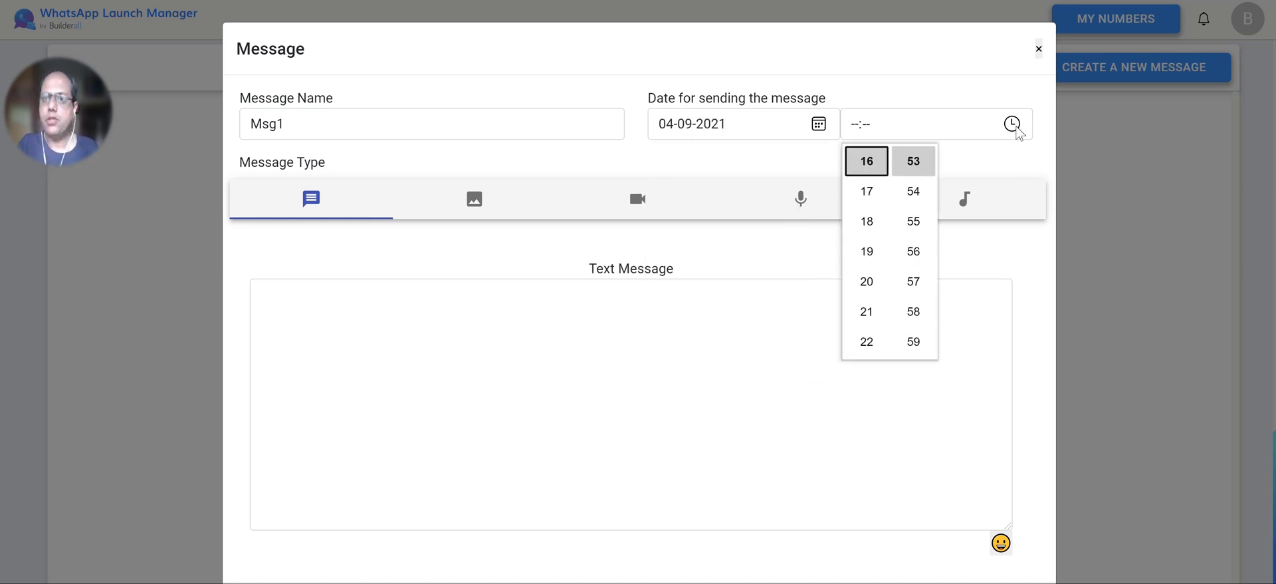
pyautogui.click(868, 192)
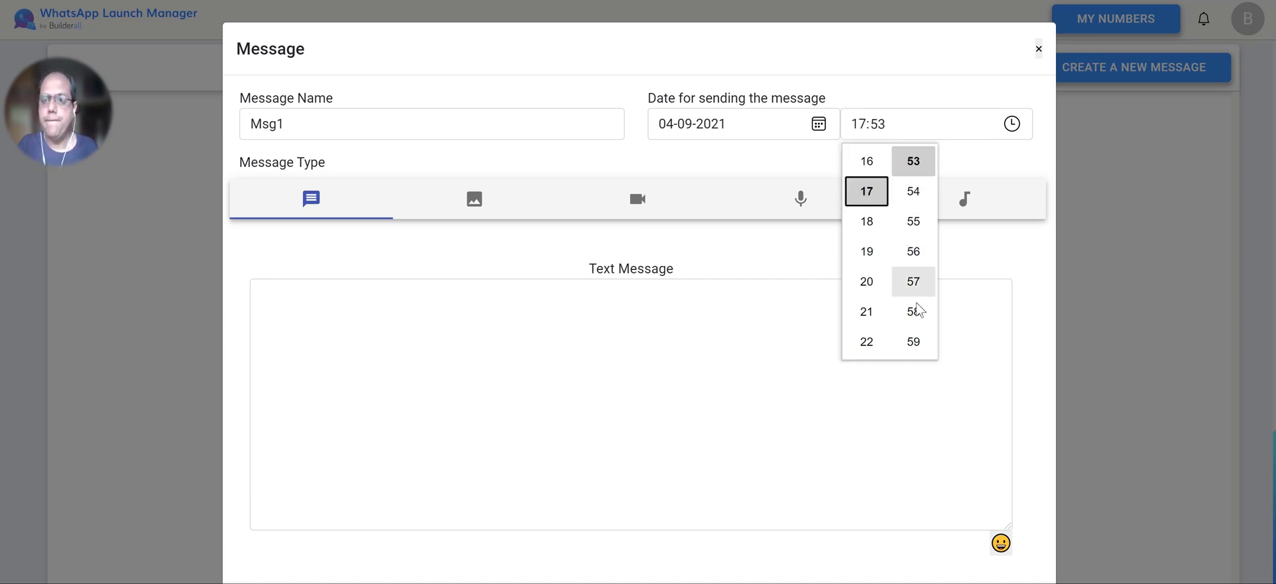
pyautogui.scroll(10, 915, 195)
pyautogui.scroll(15, 914, 195)
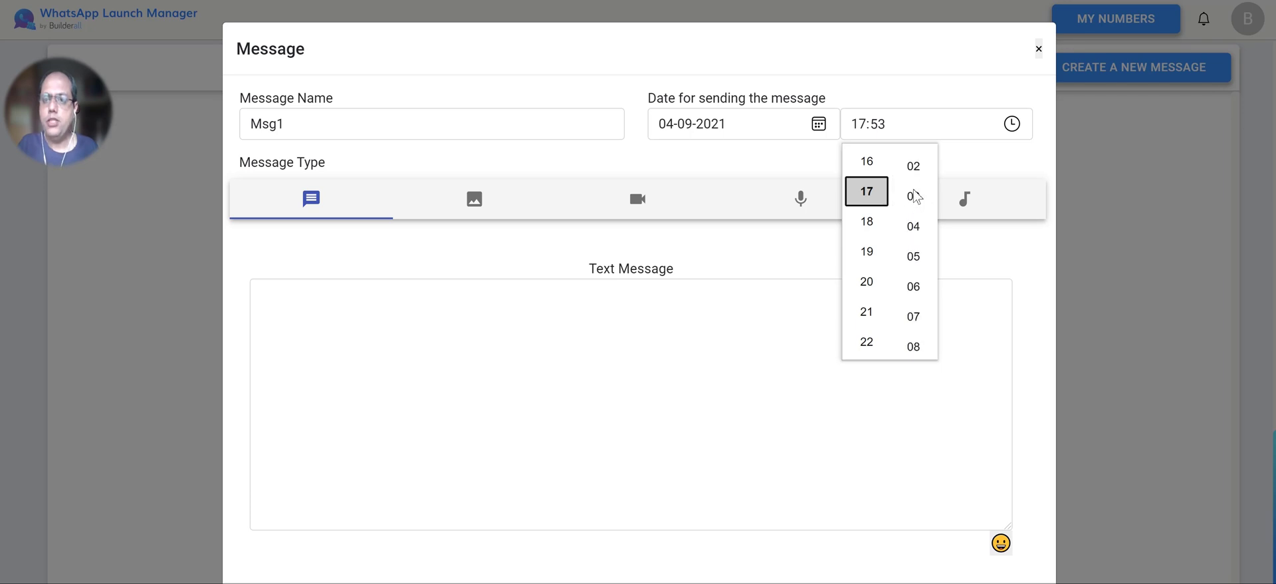
pyautogui.scroll(-2, 916, 195)
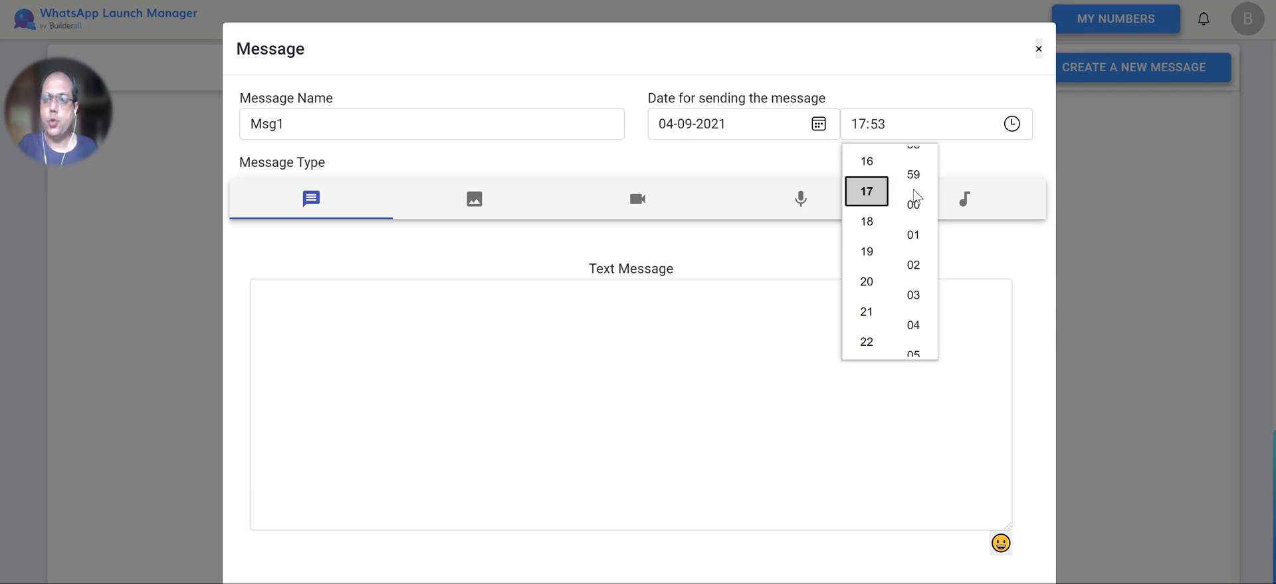
pyautogui.click(920, 205)
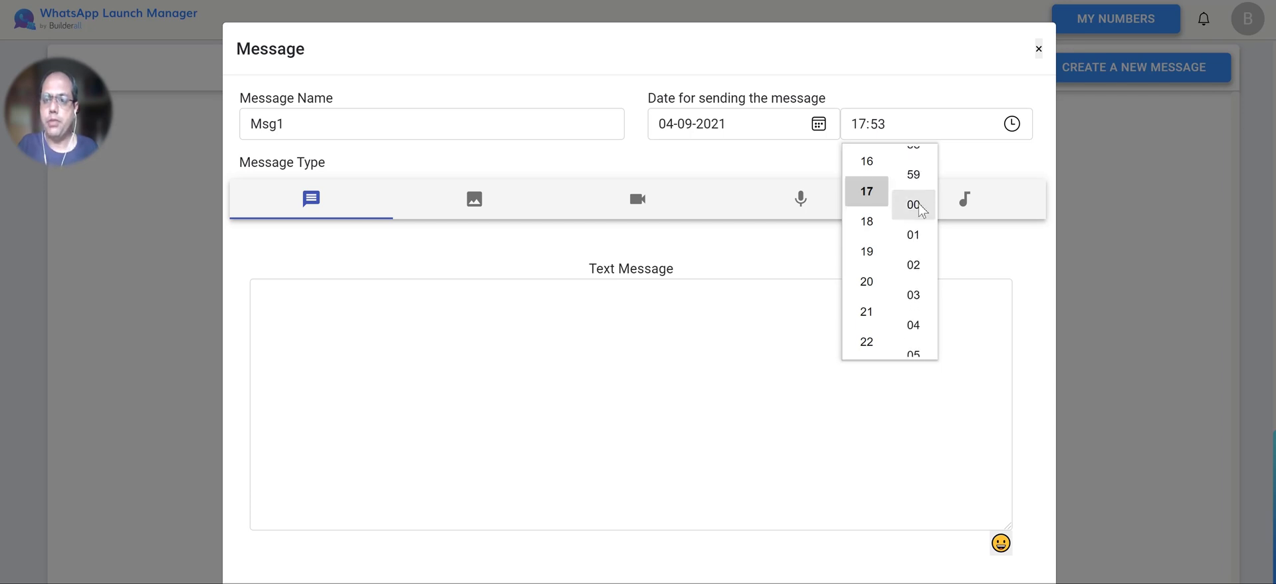
pyautogui.click(750, 247)
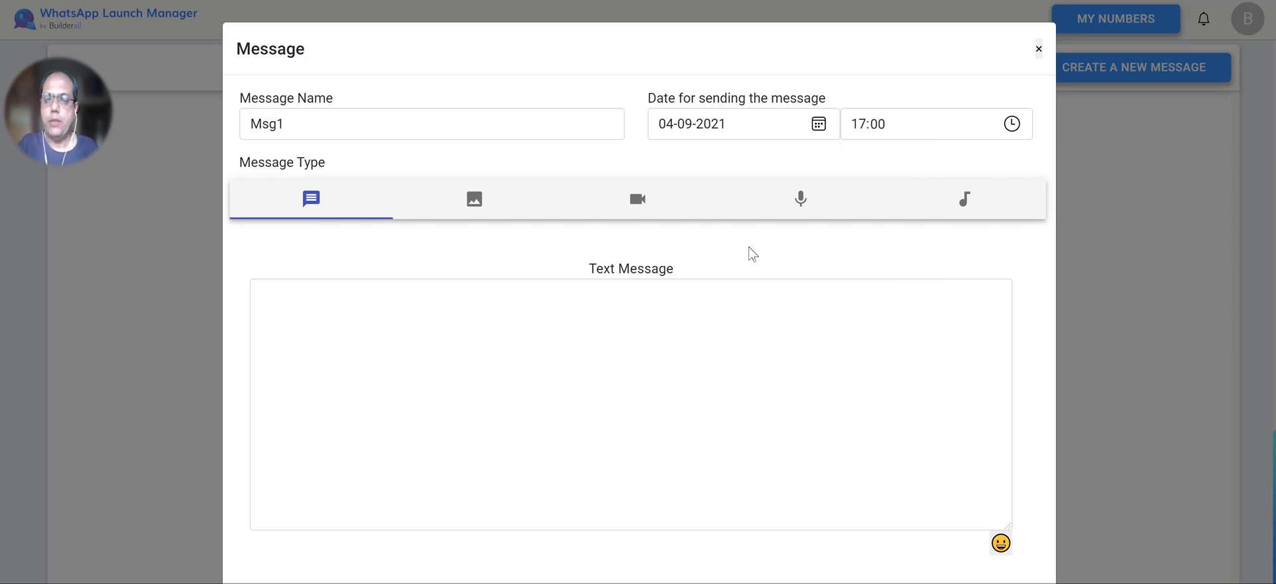
# Step: Write the text message "Welcome to the Launch of the WLM-Test3 Group"
pyautogui.click(420, 317)
pyautogui.write('Welcome ')
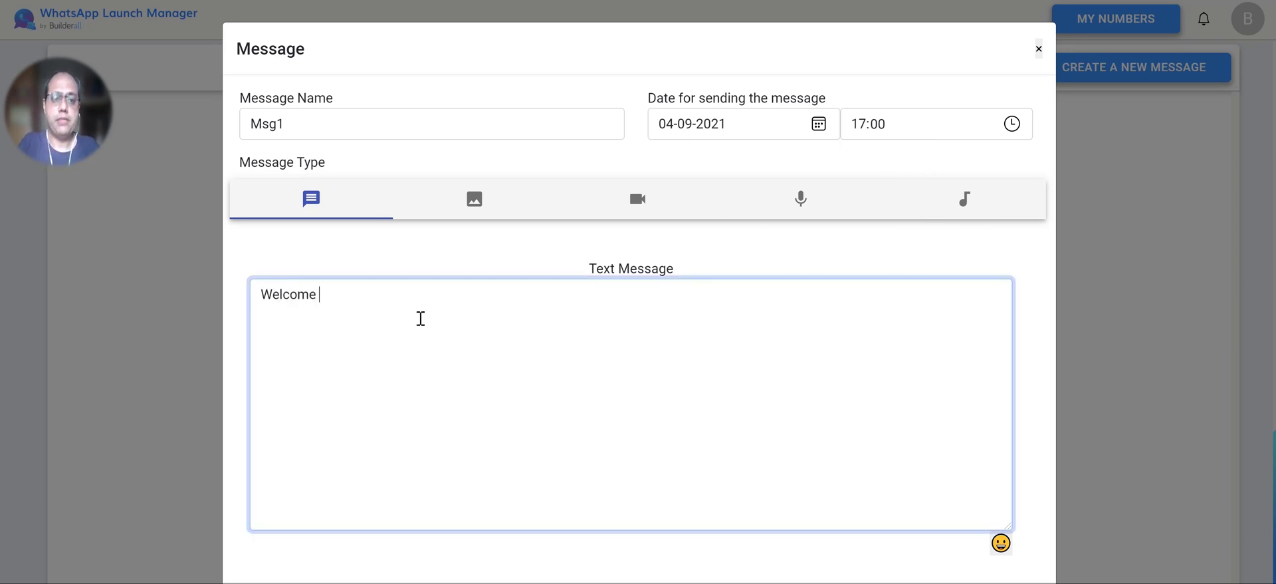
pyautogui.write('to the Launch ')
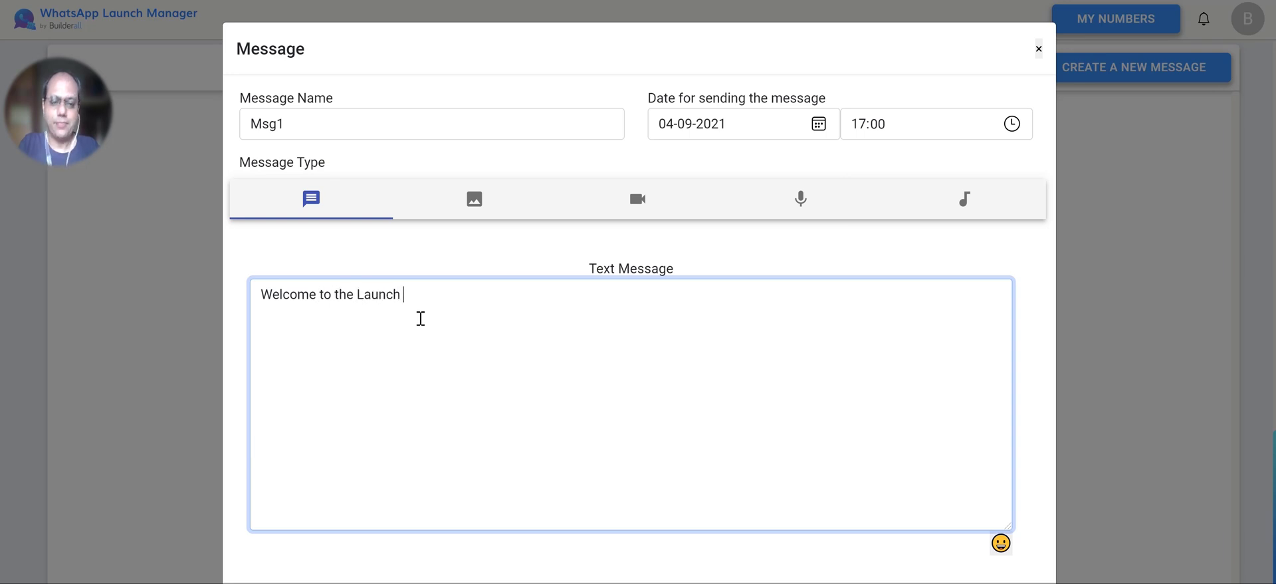
pyautogui.write('of the WLPM')
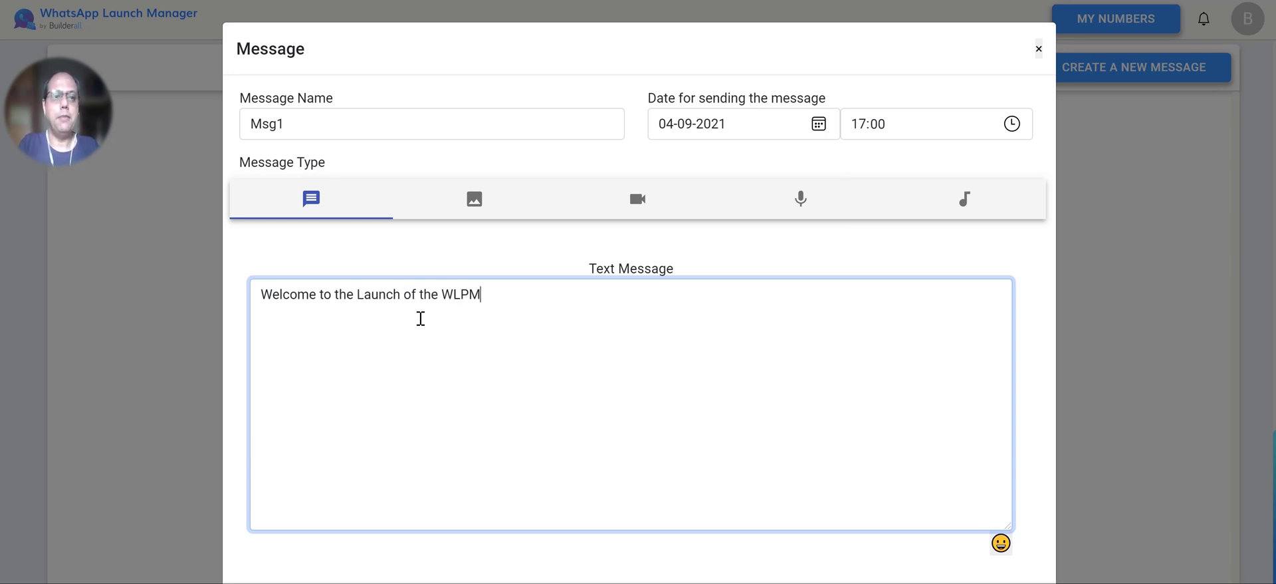
pyautogui.press('BackSpace')
pyautogui.press('BackSpace')
pyautogui.write('M')
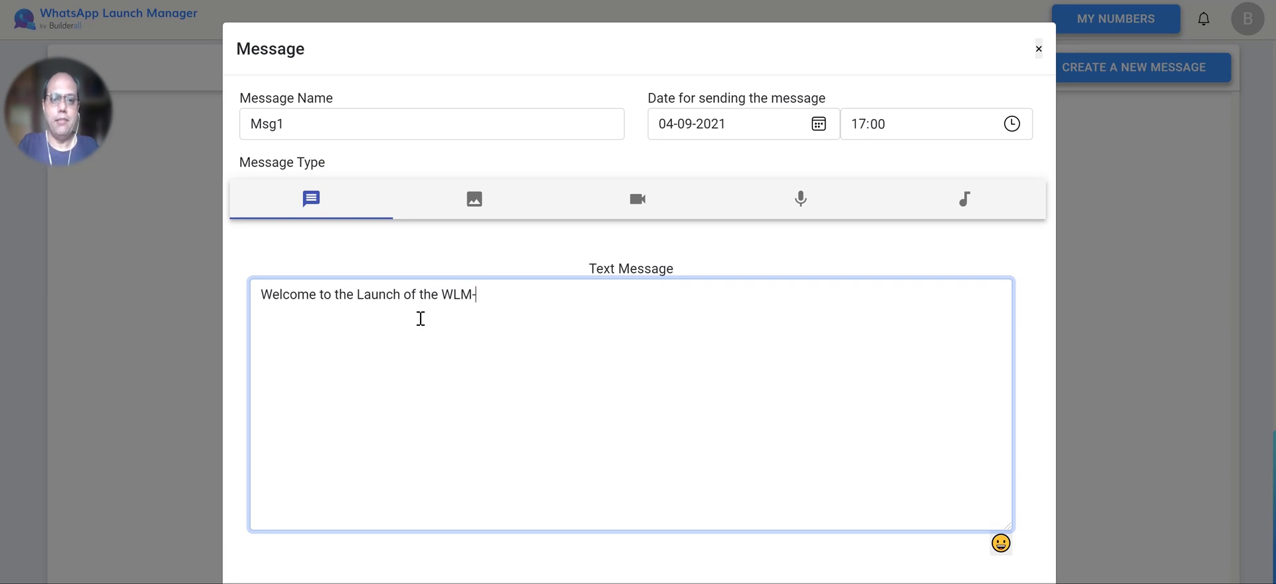
pyautogui.write('-Test3 Group')
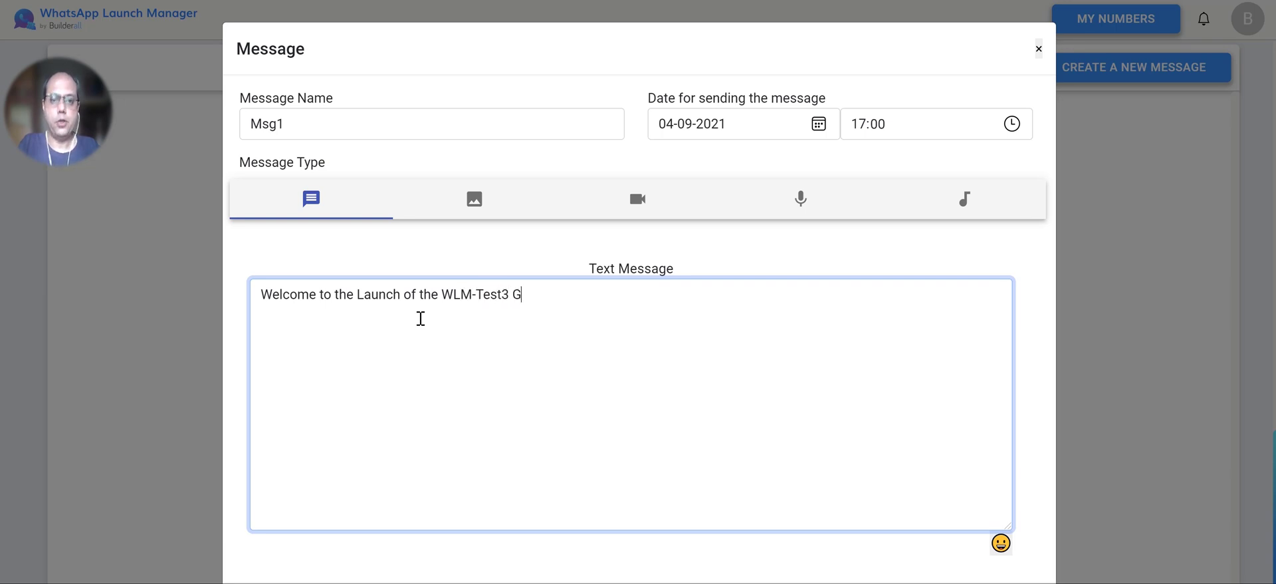
# Step: Add the cowboy-hat and sunglasses emojis to the end of the welcome text and save the message
pyautogui.click(1001, 543)
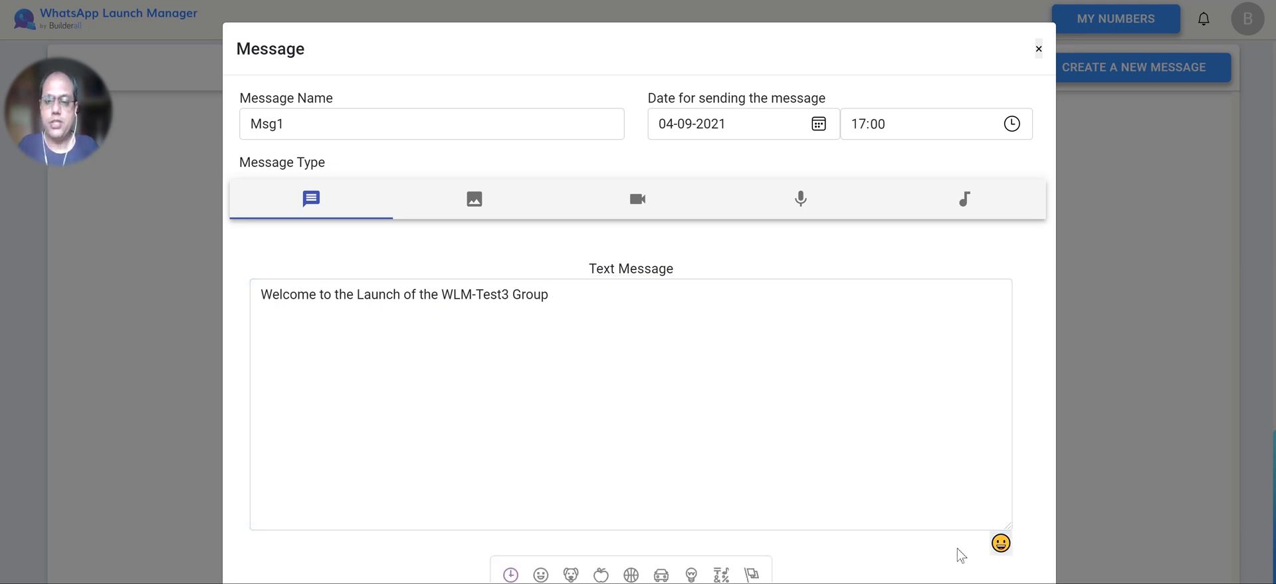
pyautogui.scroll(-5, 558, 499)
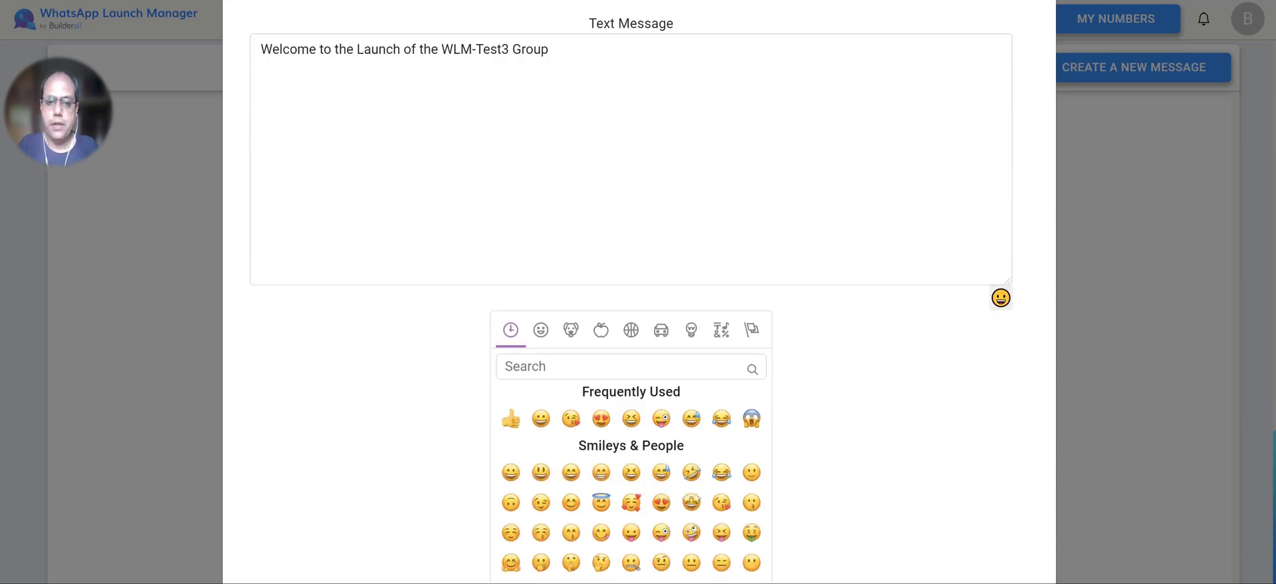
pyautogui.scroll(-4, 585, 389)
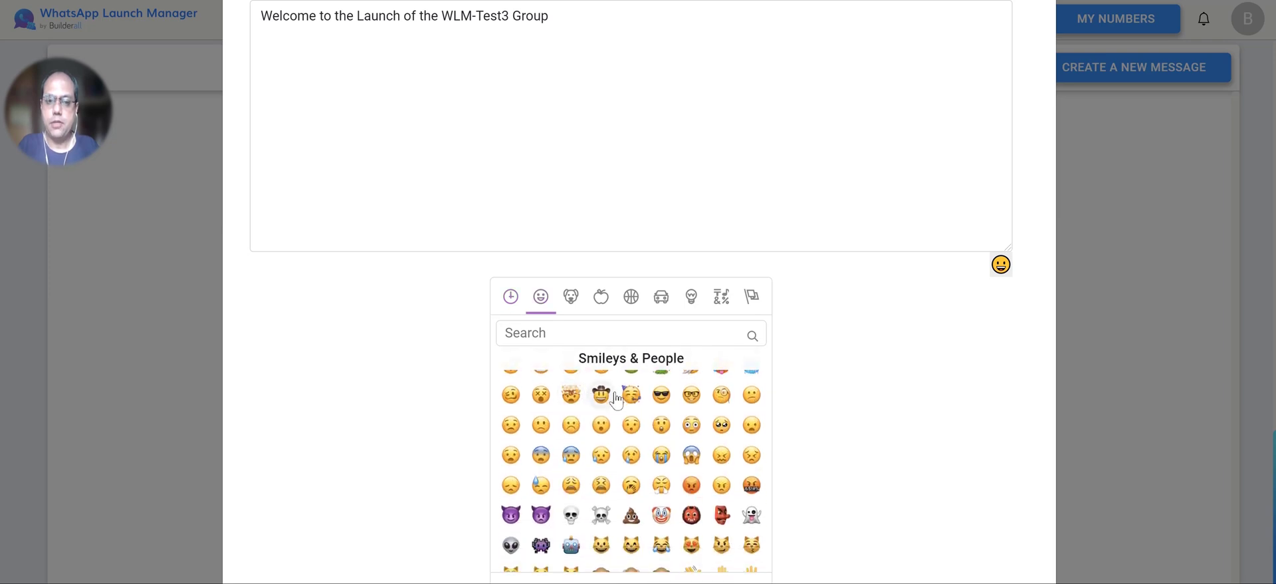
pyautogui.click(608, 395)
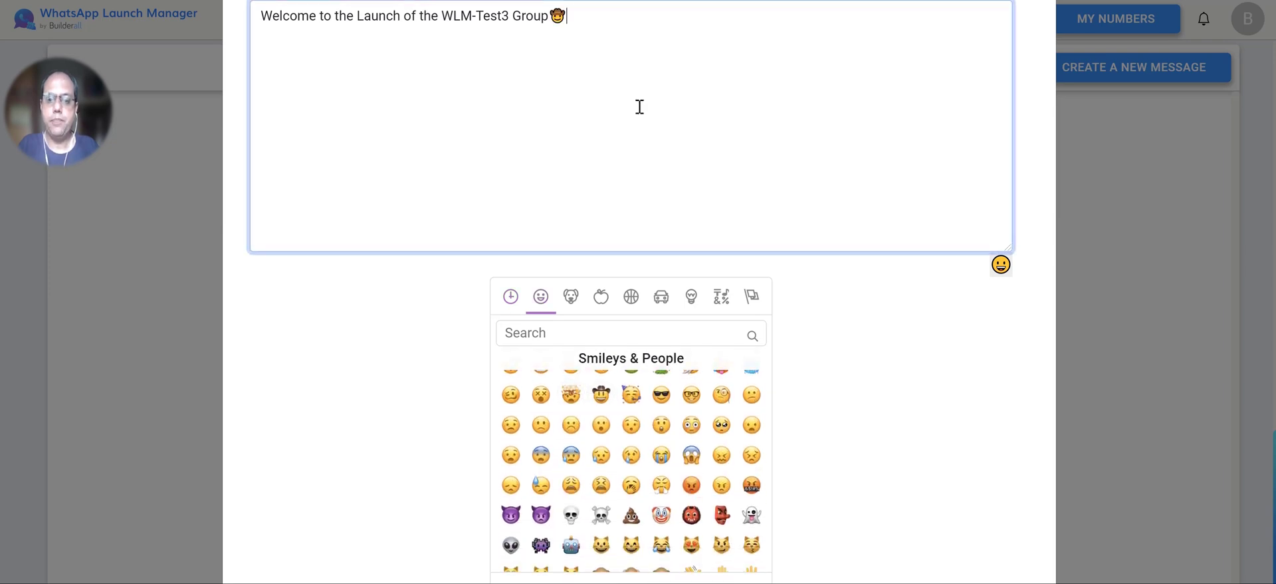
pyautogui.scroll(2, 638, 106)
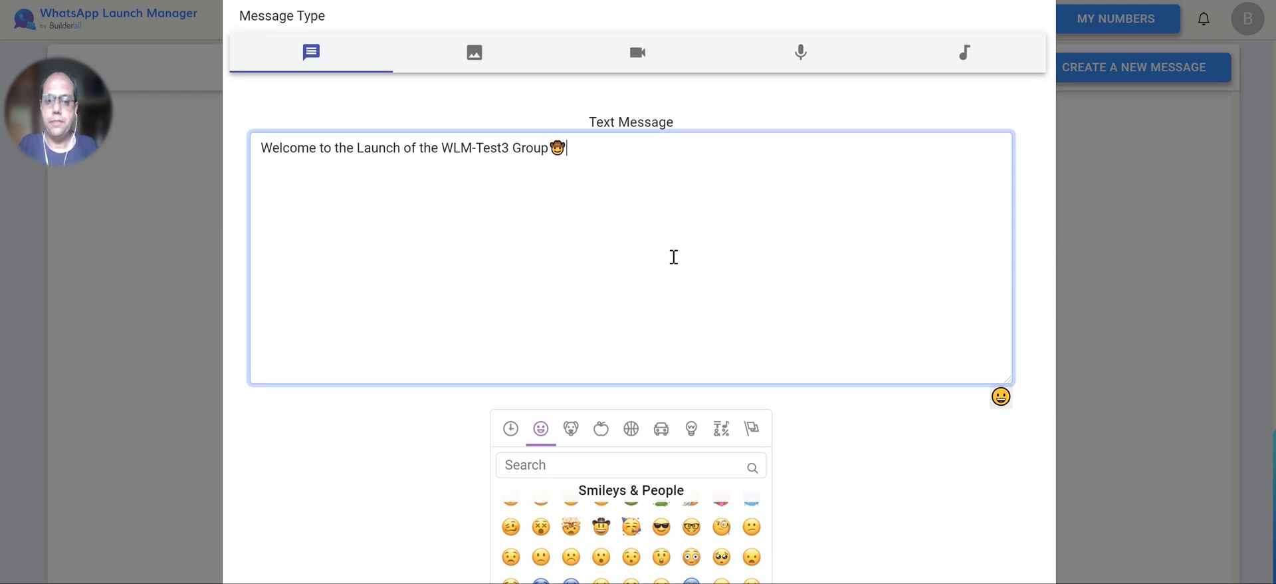
pyautogui.scroll(-3, 673, 256)
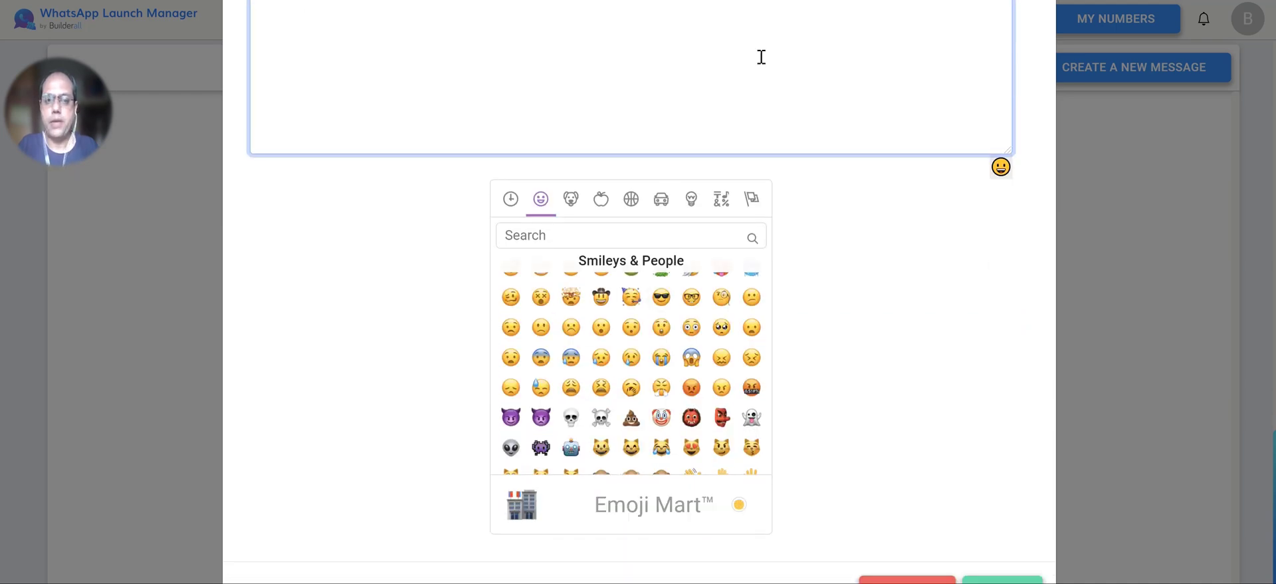
pyautogui.scroll(5, 762, 57)
pyautogui.scroll(-6, 764, 58)
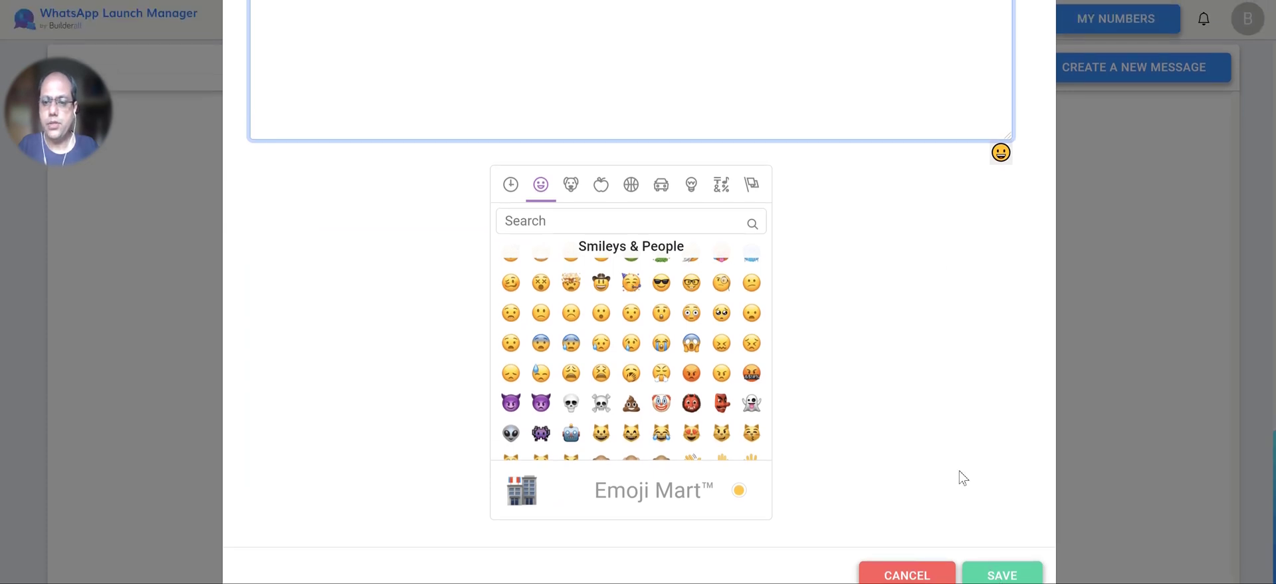
pyautogui.scroll(-1, 963, 477)
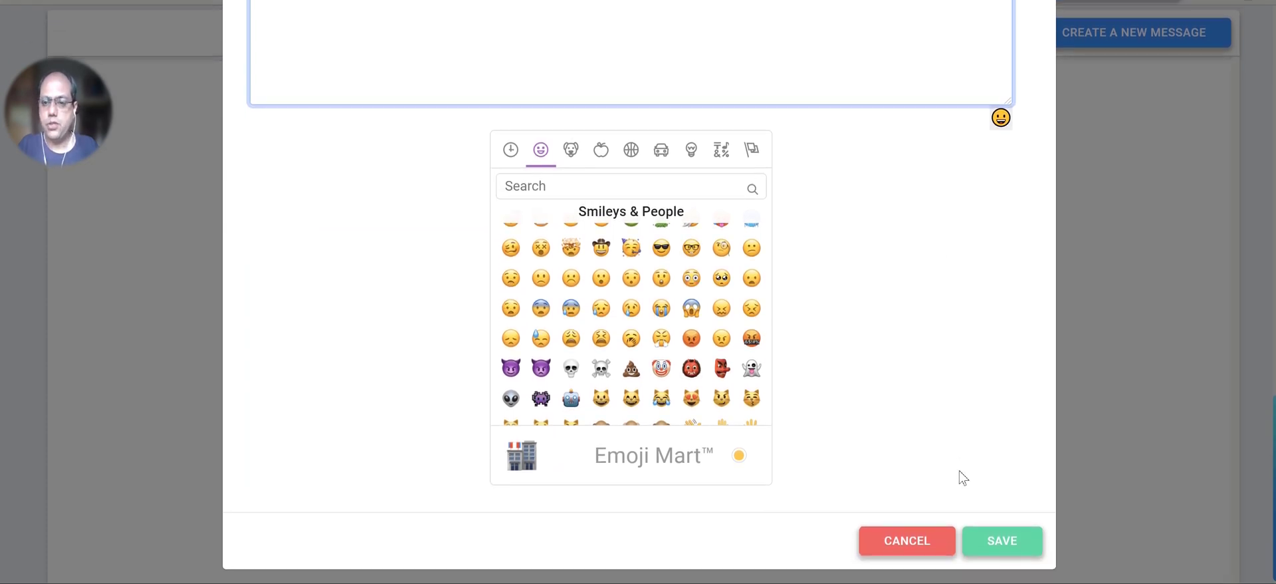
pyautogui.click(1008, 574)
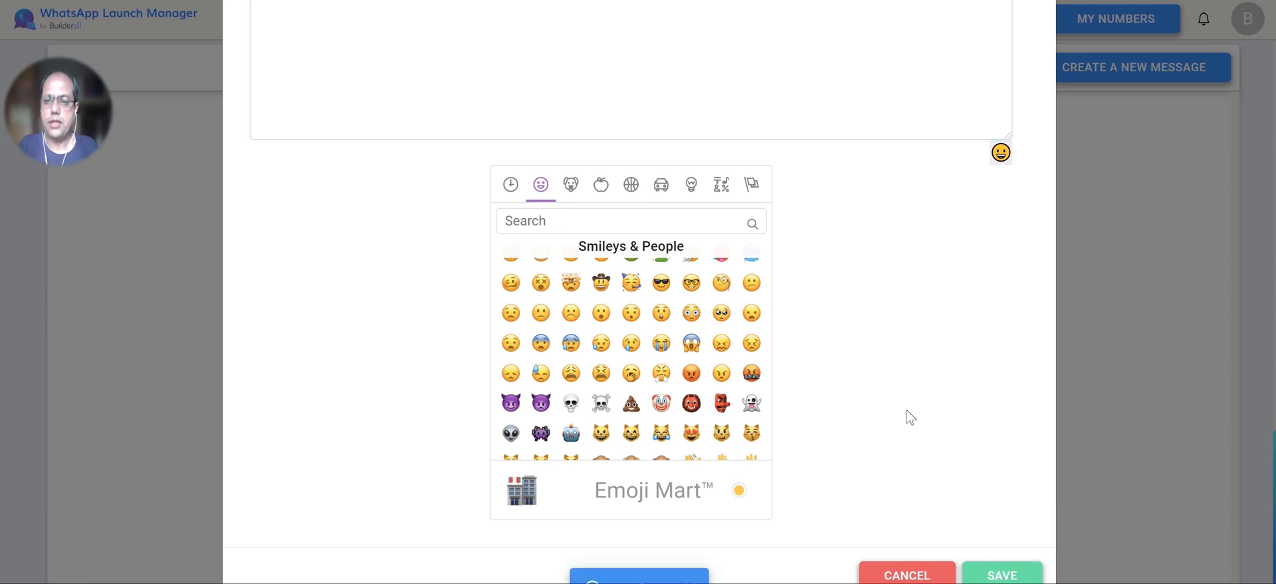
pyautogui.scroll(5, 907, 410)
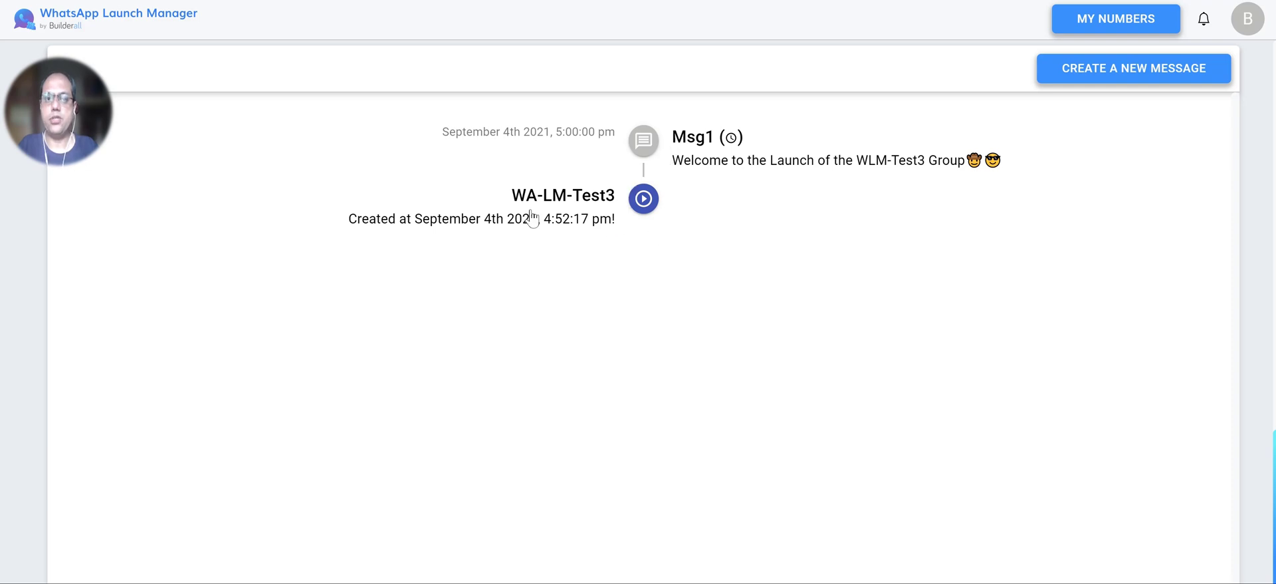
pyautogui.moveTo(513, 196); pyautogui.dragTo(617, 214)
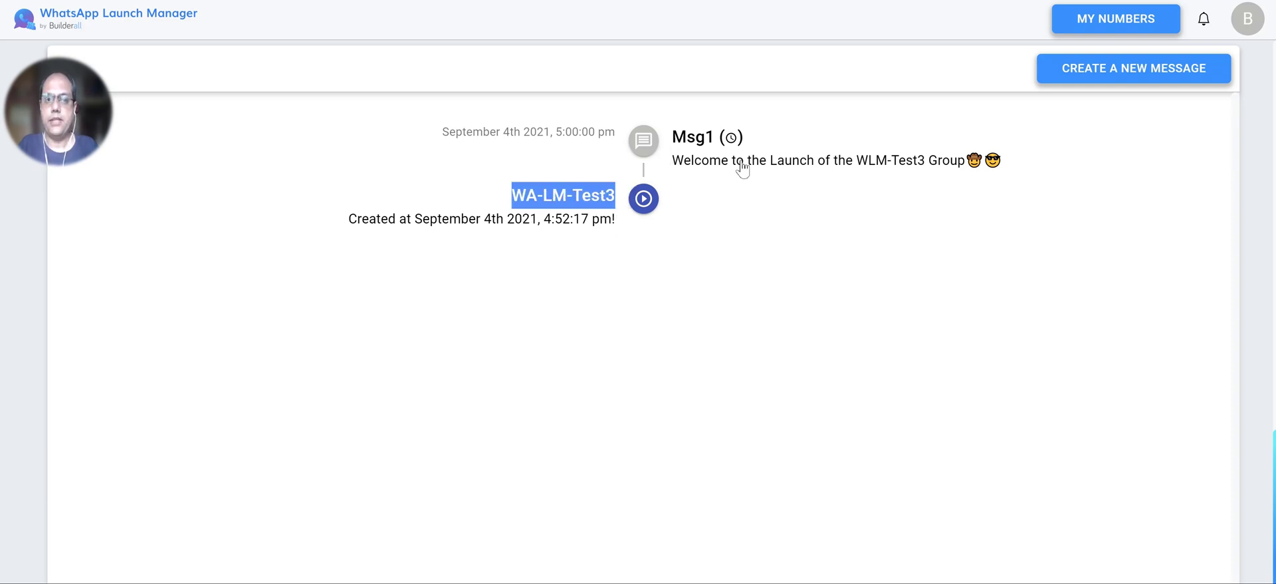
pyautogui.moveTo(673, 138); pyautogui.dragTo(731, 148)
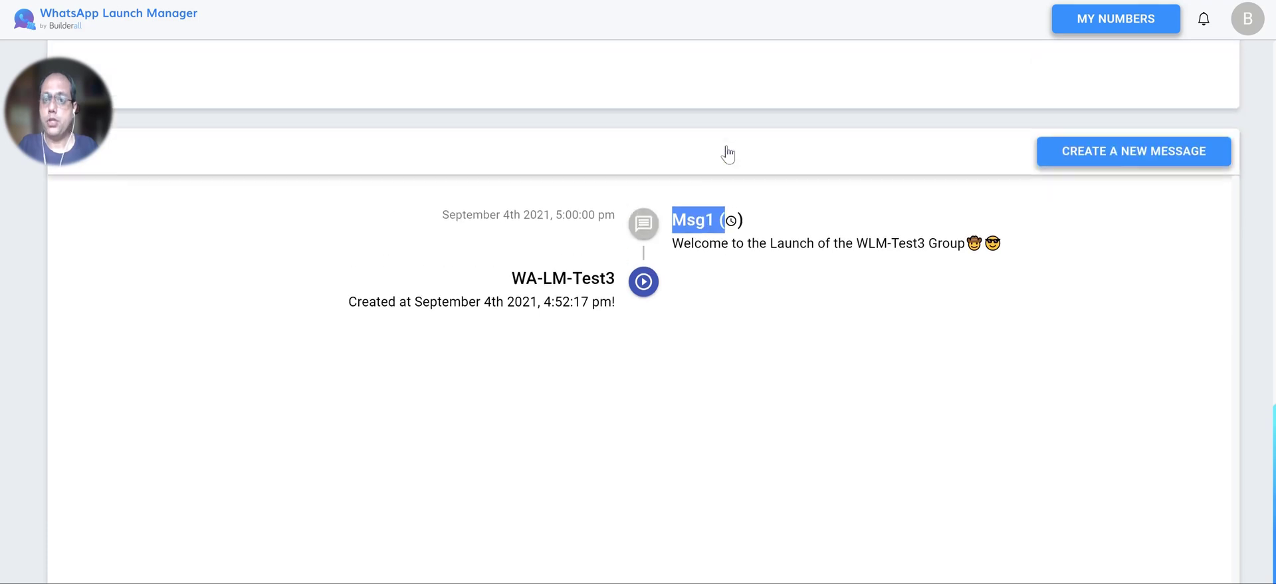
# Step: Create another new message in the campaign and name it Msg2-Audio
pyautogui.click(1130, 159)
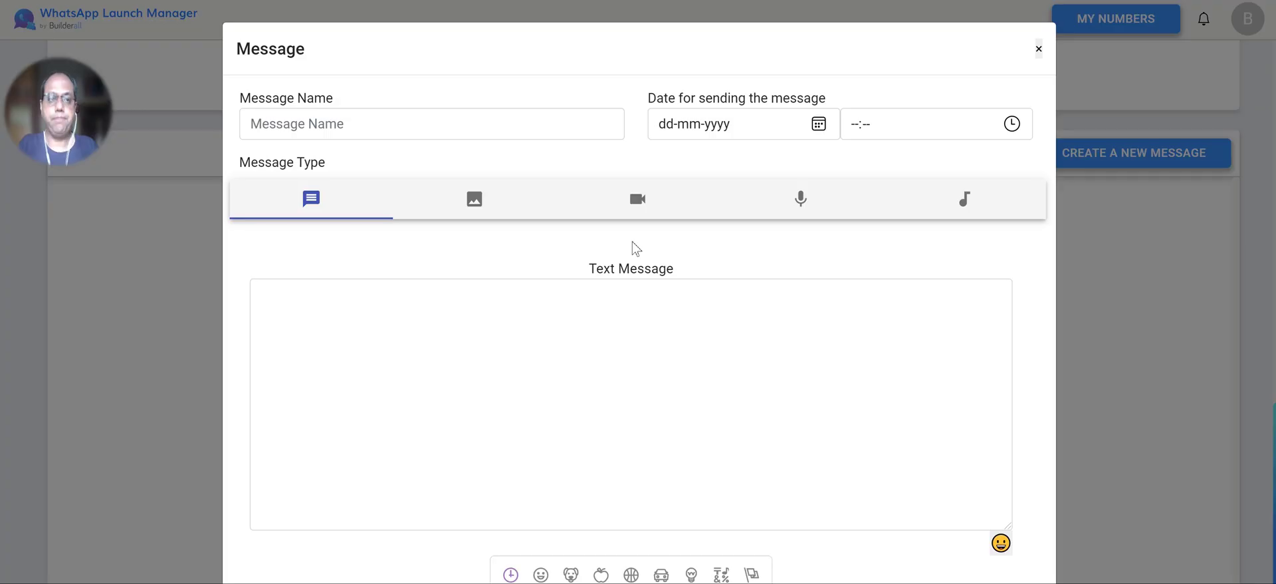
pyautogui.click(436, 126)
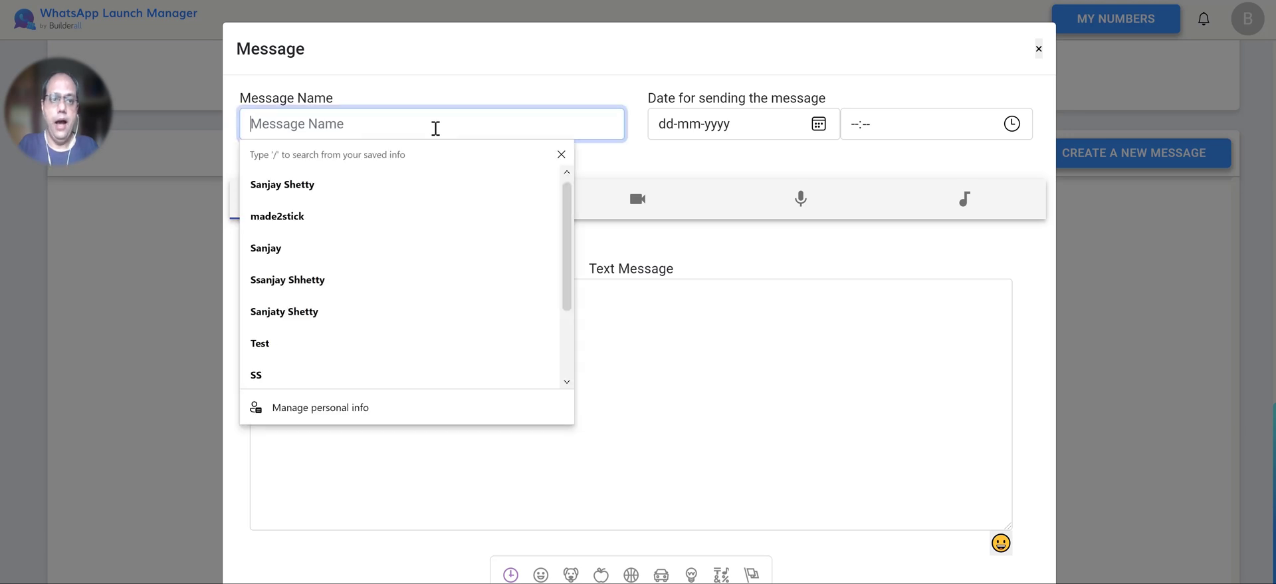
pyautogui.write('Msg2-Audio')
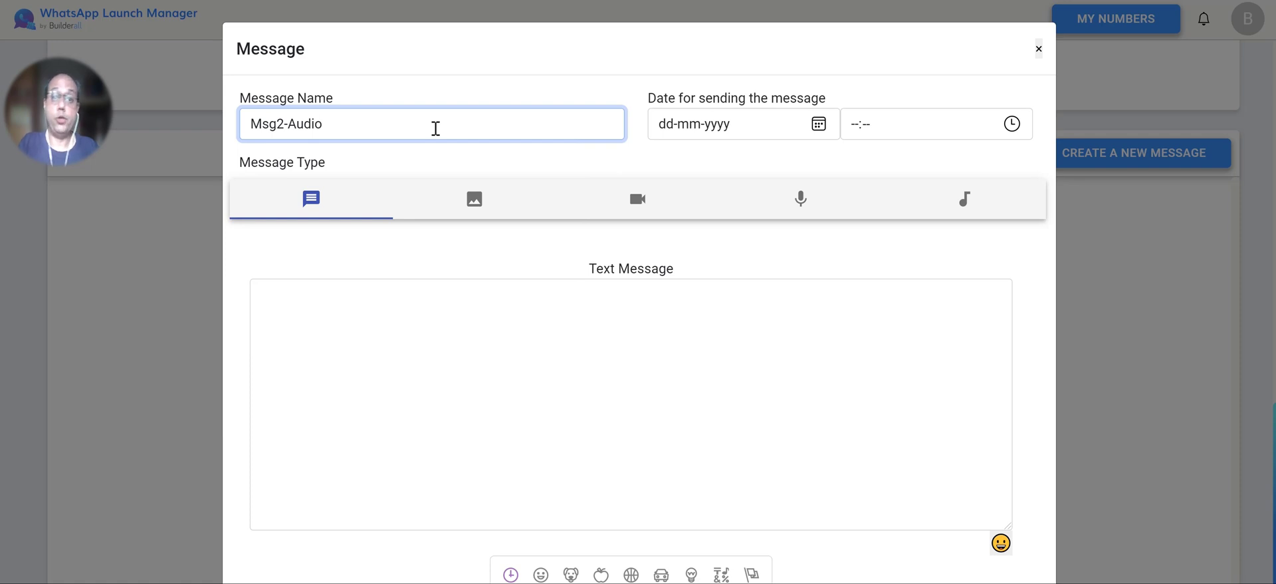
# Step: Schedule the Msg2-Audio message to be sent on 04-09-2021 at 17:01
pyautogui.click(819, 123)
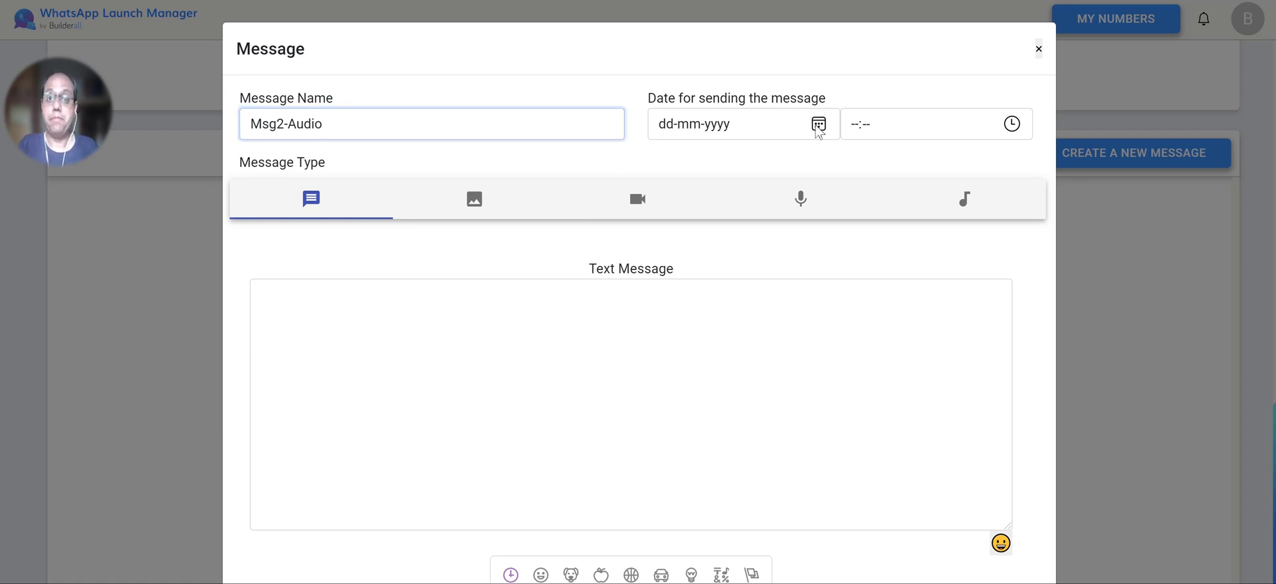
pyautogui.click(786, 217)
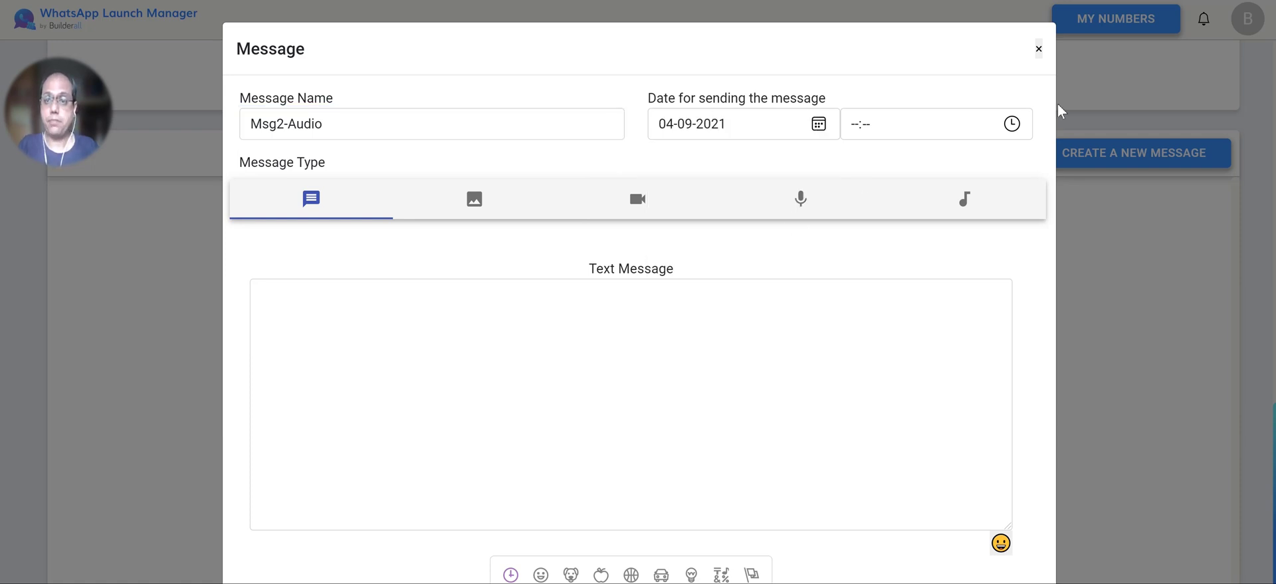
pyautogui.click(1011, 125)
pyautogui.click(876, 194)
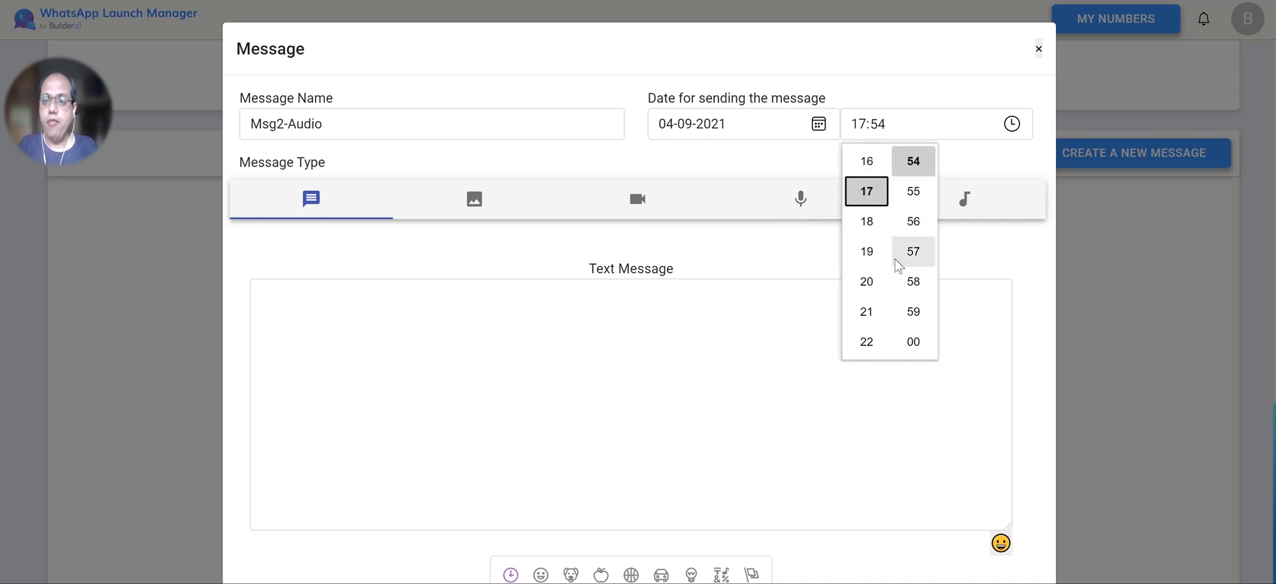
pyautogui.scroll(-3, 900, 259)
pyautogui.click(908, 233)
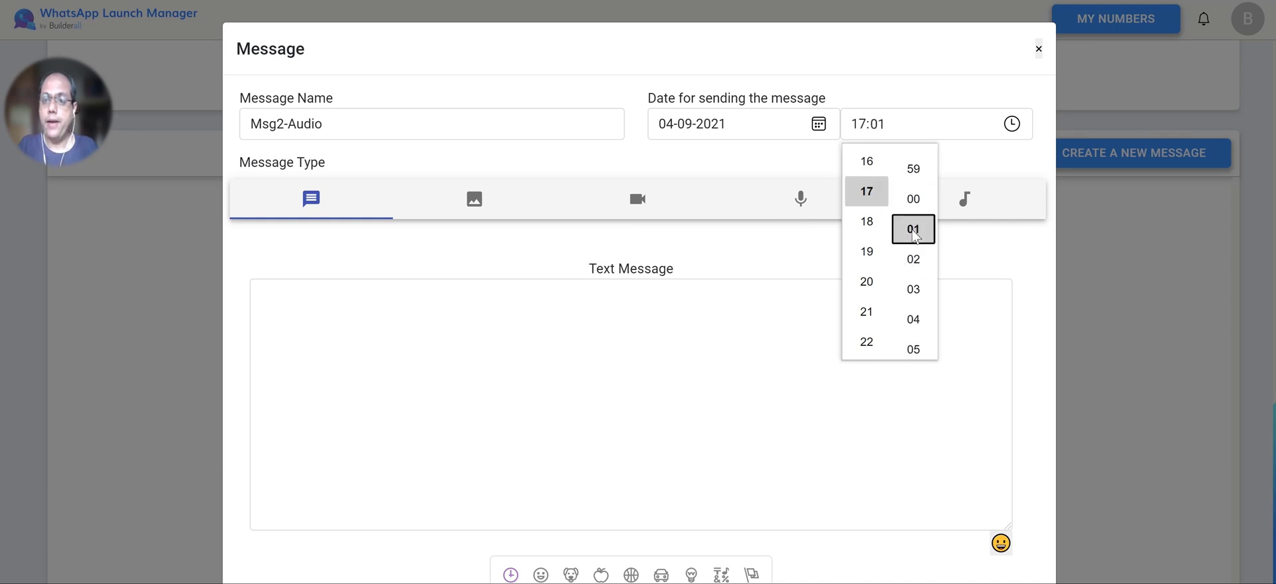
pyautogui.click(981, 164)
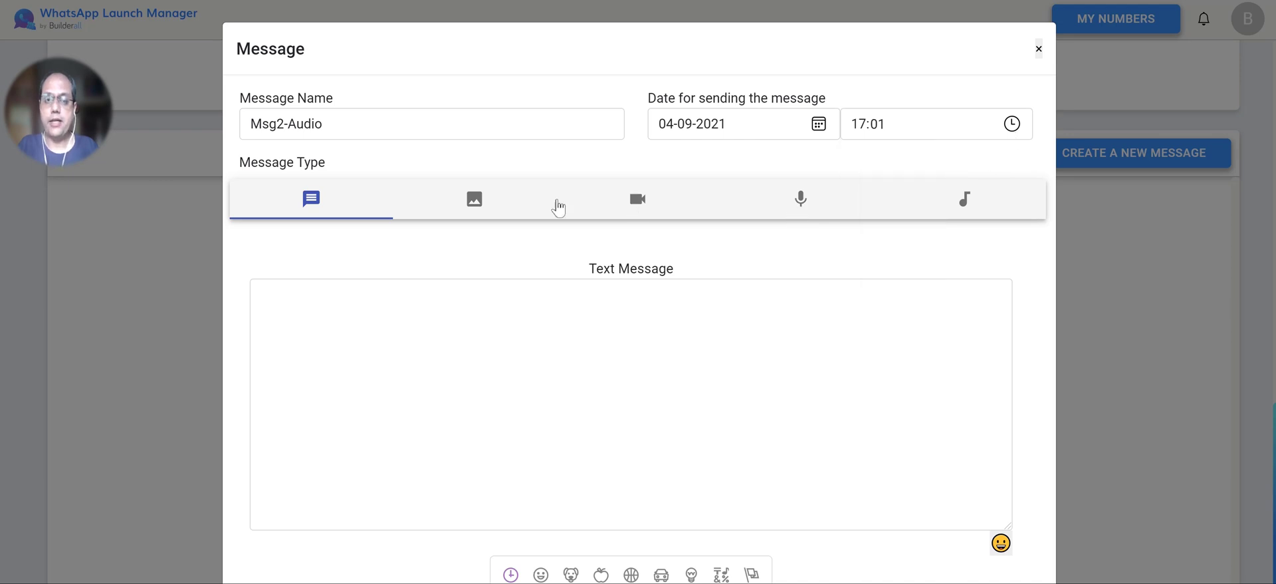
# Step: Make Msg2-Audio an image message, upload the casual v1 portrait photo, and save the message
pyautogui.click(490, 207)
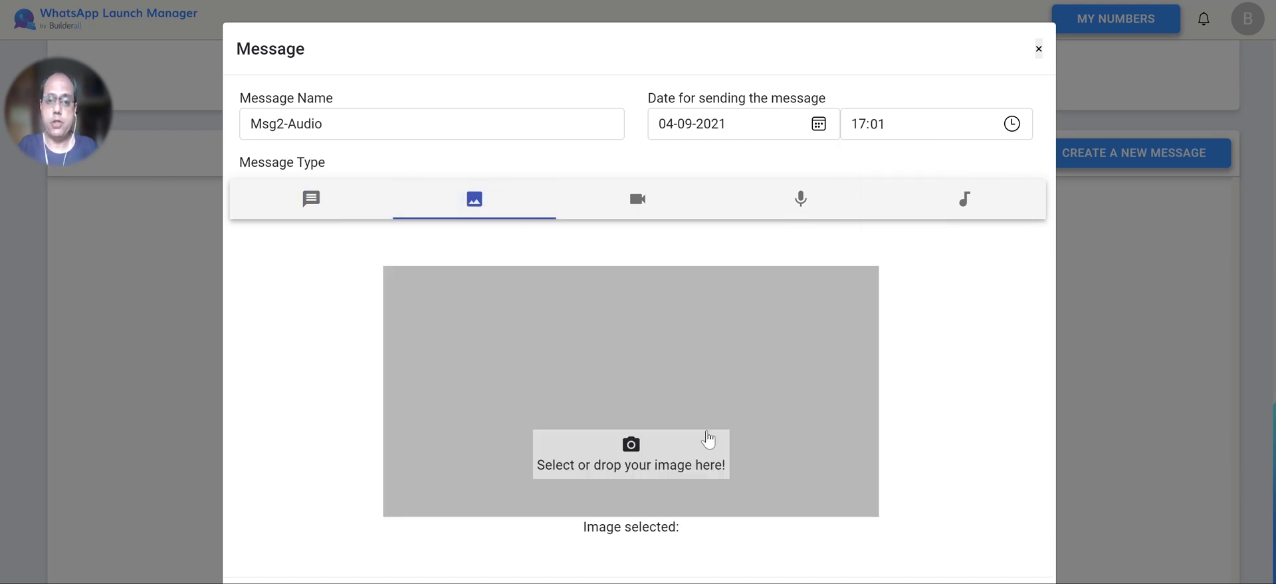
pyautogui.click(627, 457)
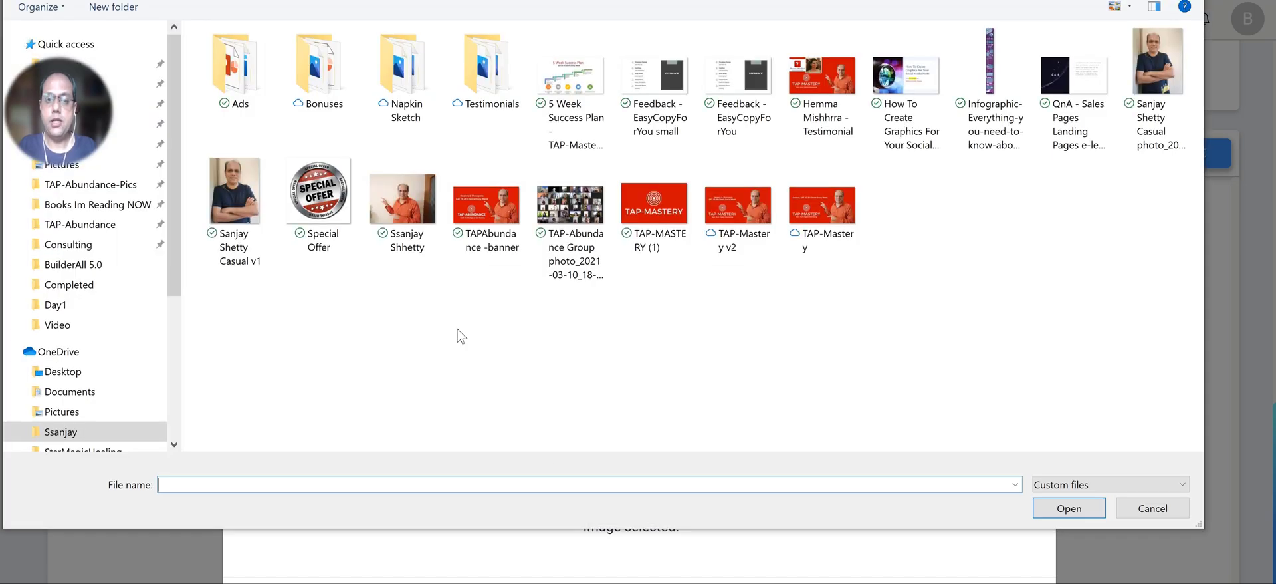
pyautogui.click(232, 211)
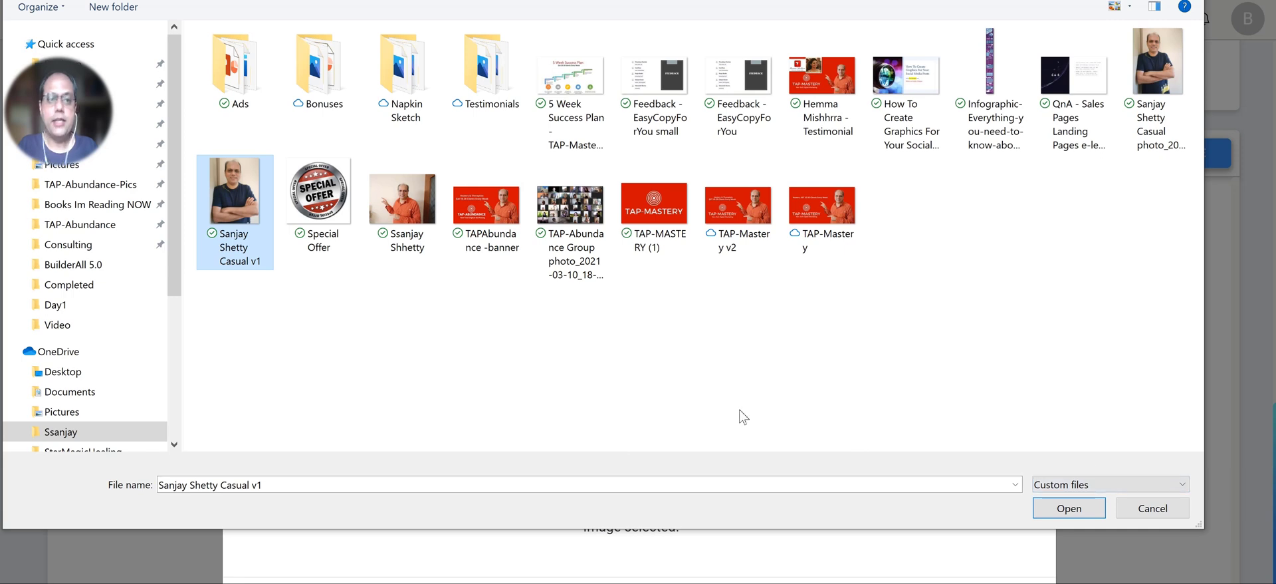
pyautogui.scroll(1, 206, 218)
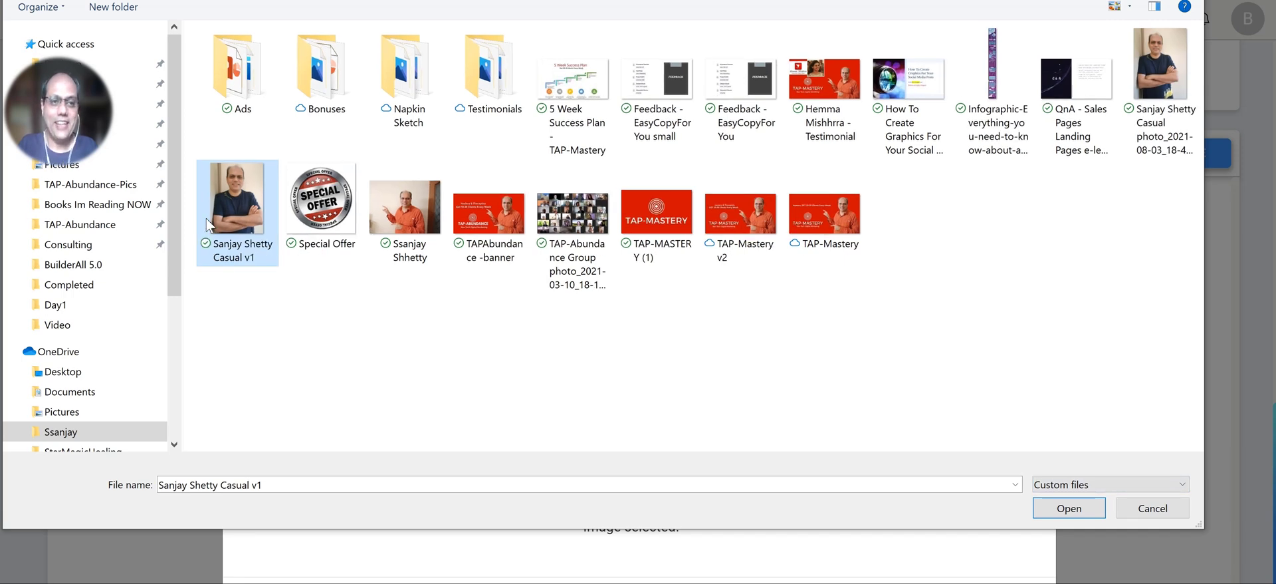
pyautogui.scroll(1, 206, 218)
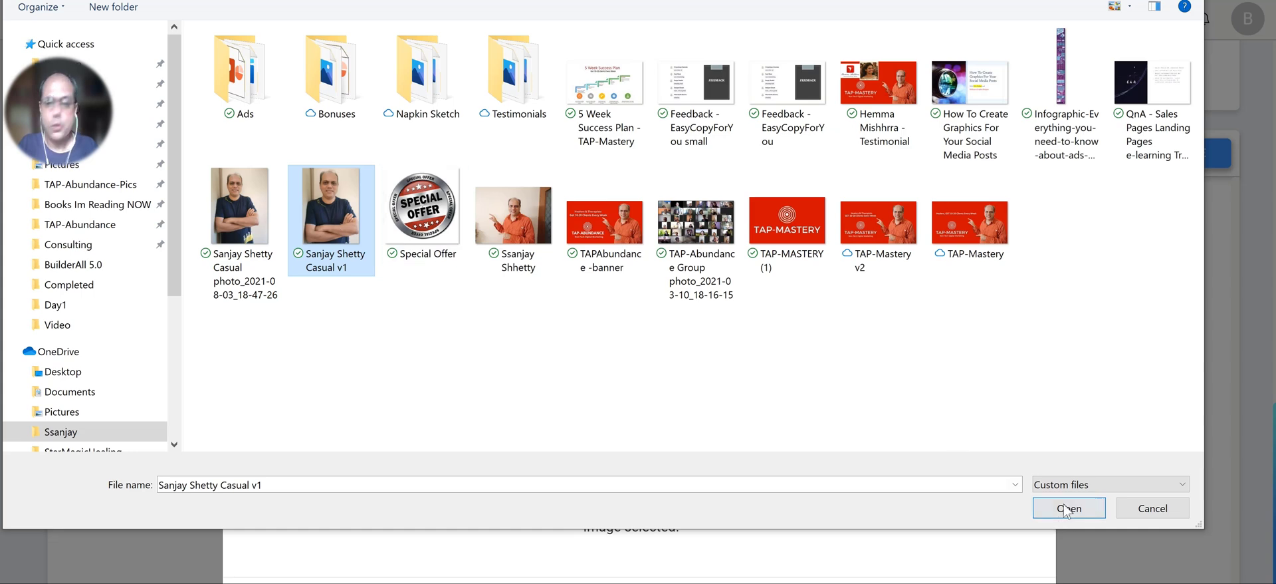
pyautogui.click(1095, 511)
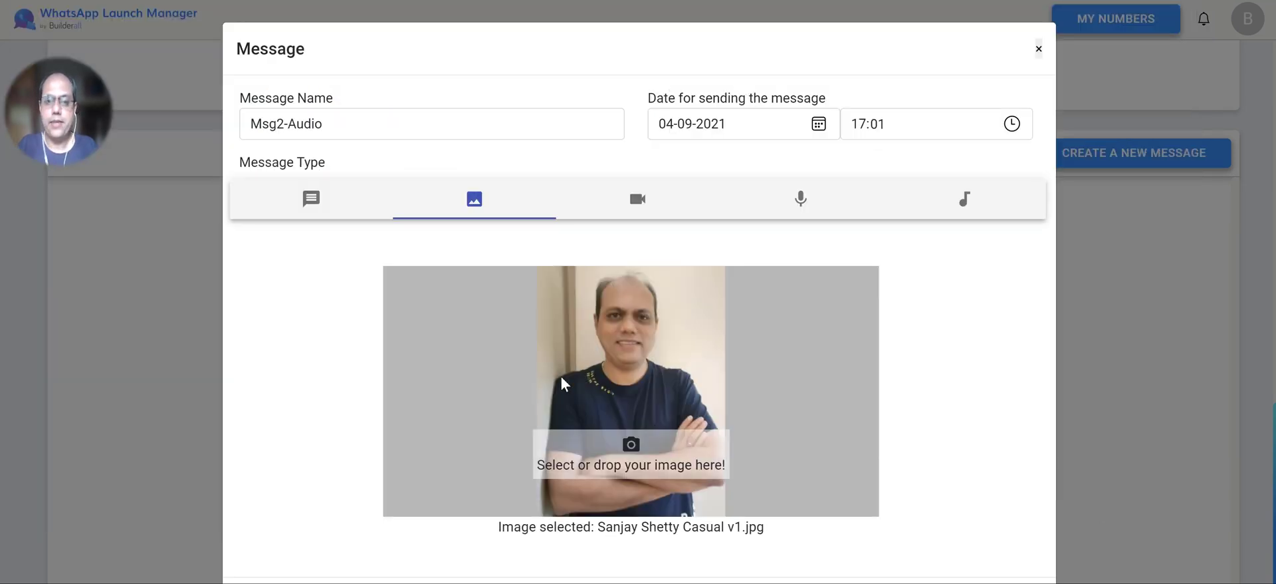
pyautogui.scroll(-1, 593, 521)
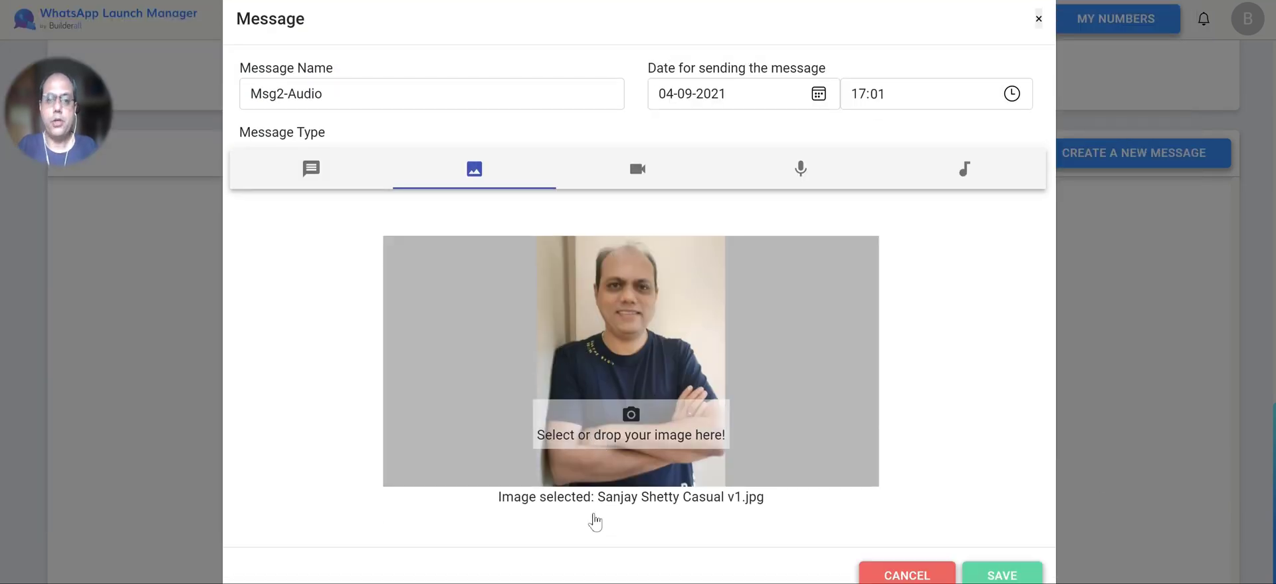
pyautogui.click(1015, 578)
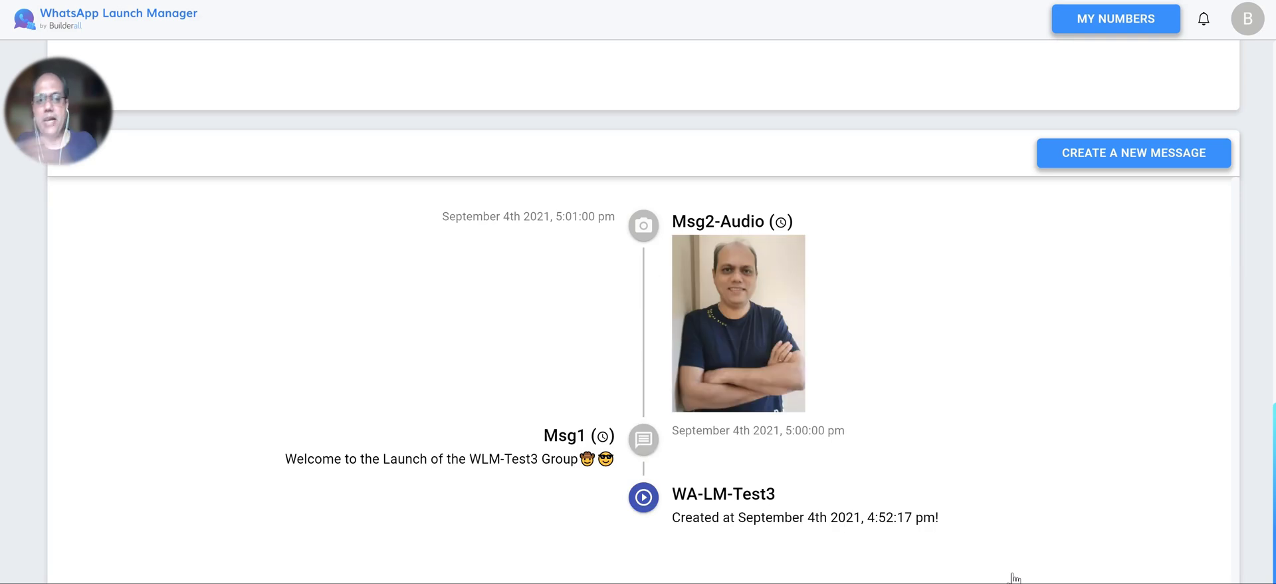
# Step: Create a third message in the campaign and name it Msg3-Audio1
pyautogui.click(1147, 158)
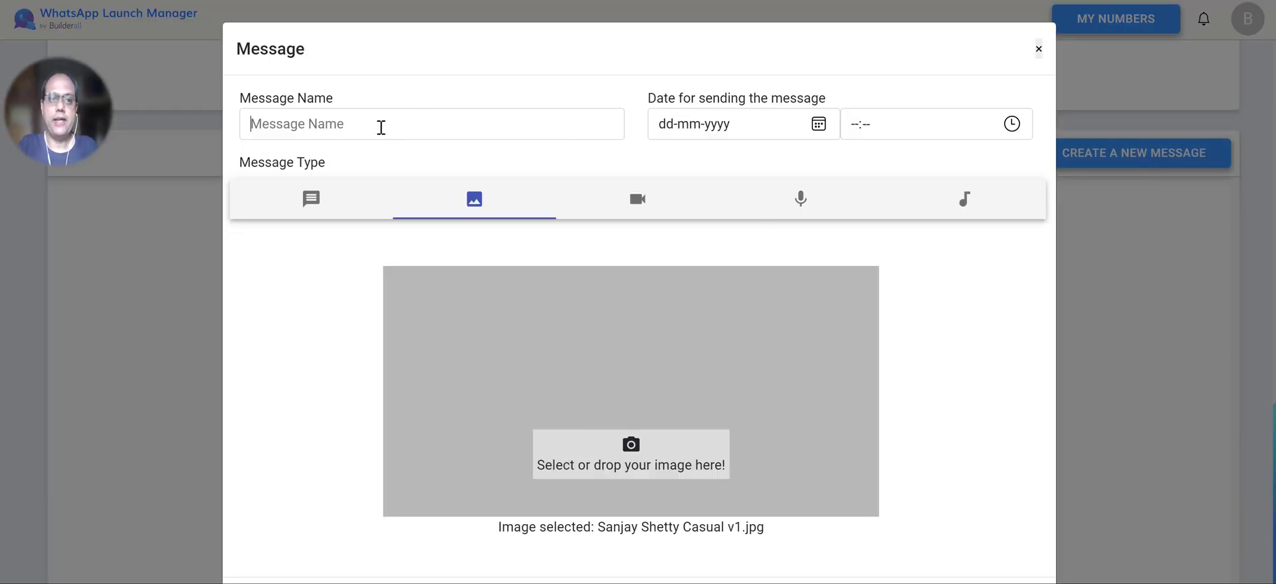
pyautogui.click(381, 127)
pyautogui.write('Au')
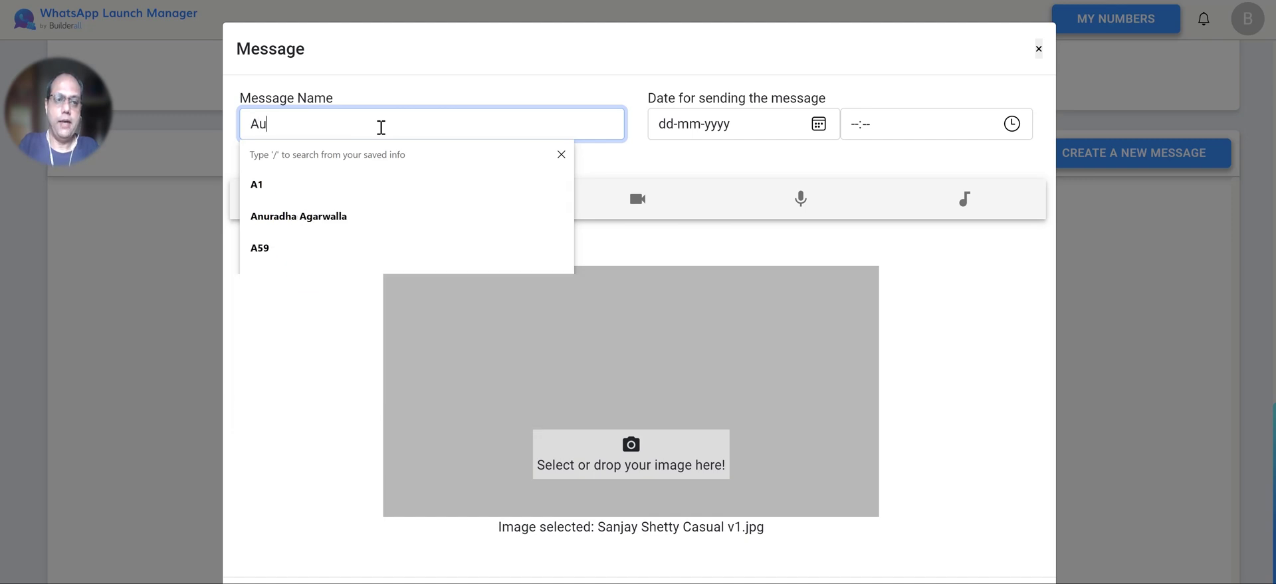
pyautogui.write('dio1')
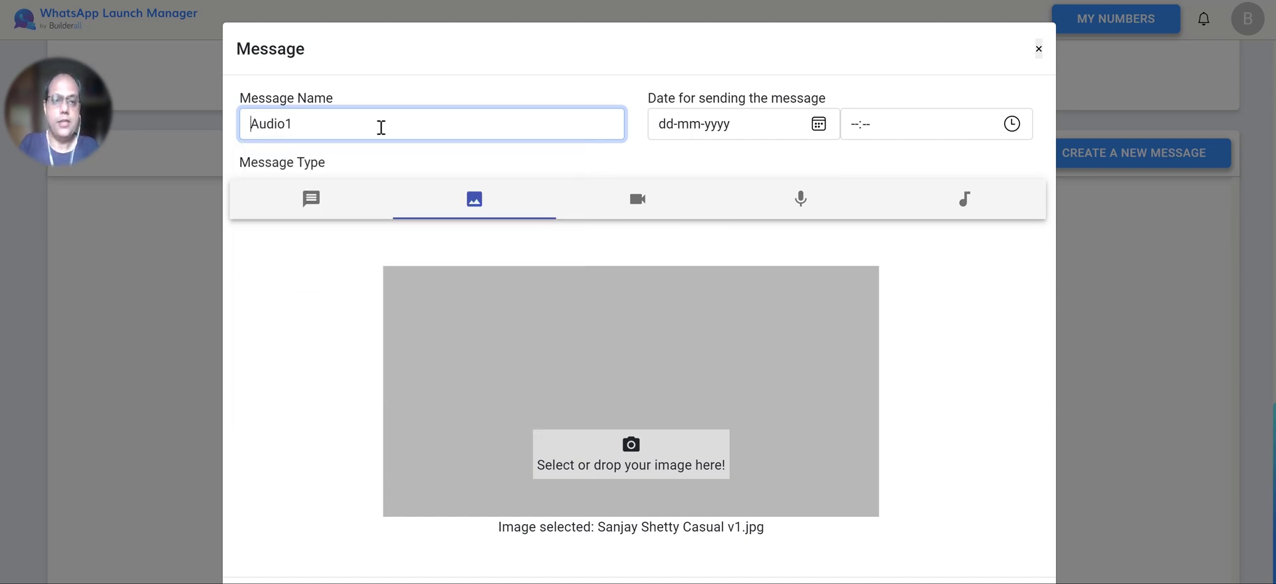
pyautogui.press('Home')
pyautogui.write('Msg3=')
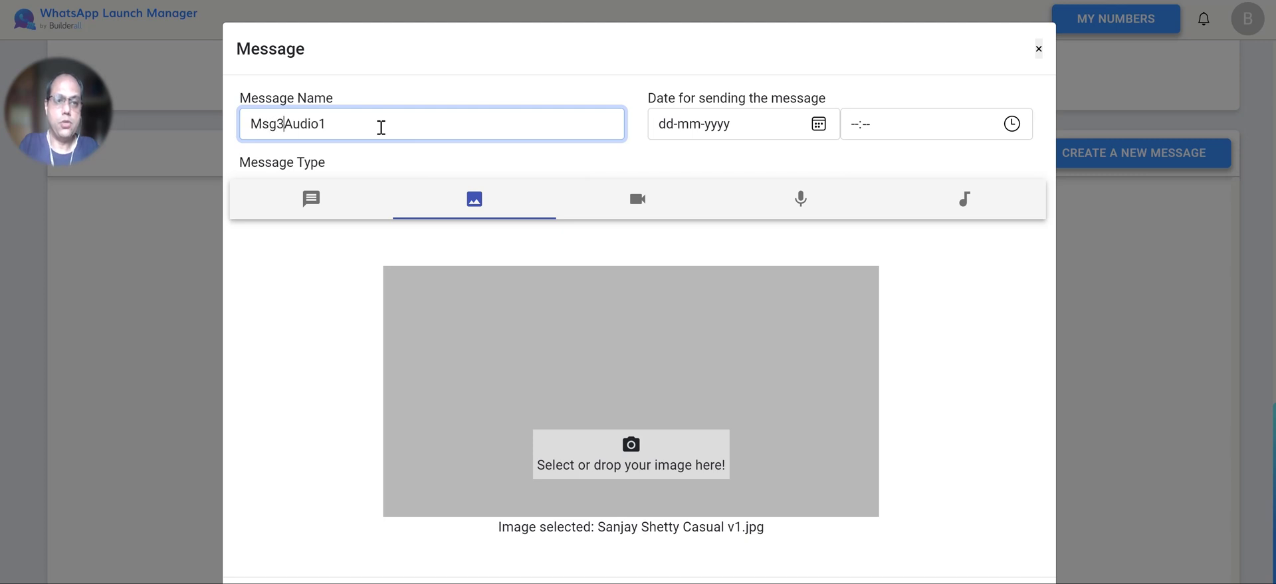
pyautogui.press('BackSpace')
pyautogui.write('-')
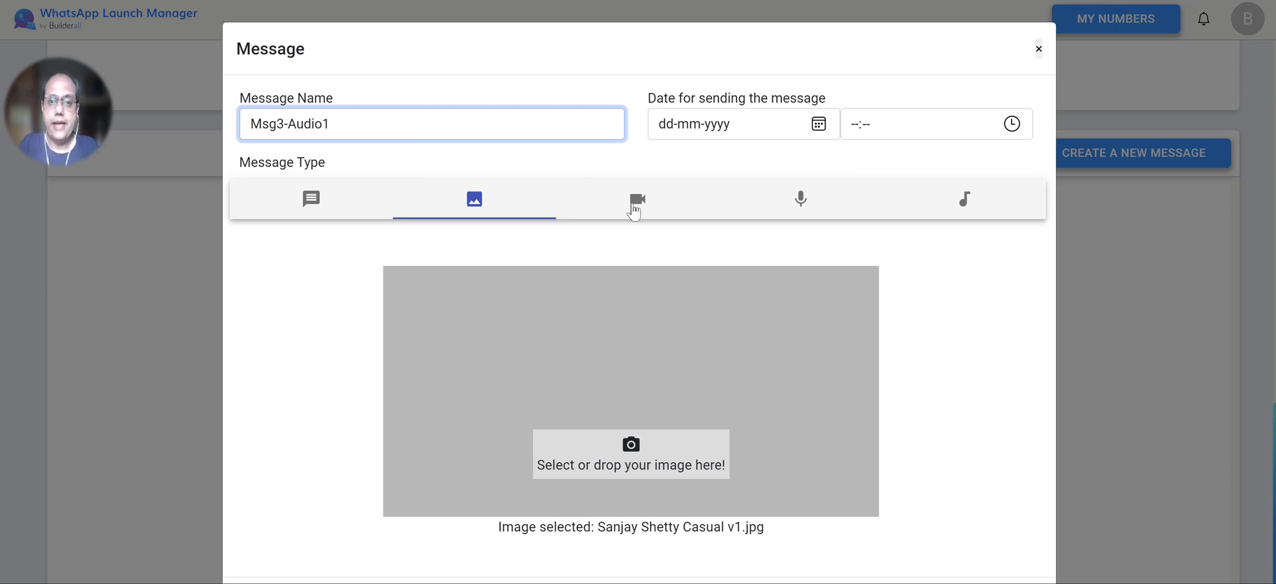
# Step: Make Msg3-Audio1 a voice message and record its audio in the message form
pyautogui.click(803, 198)
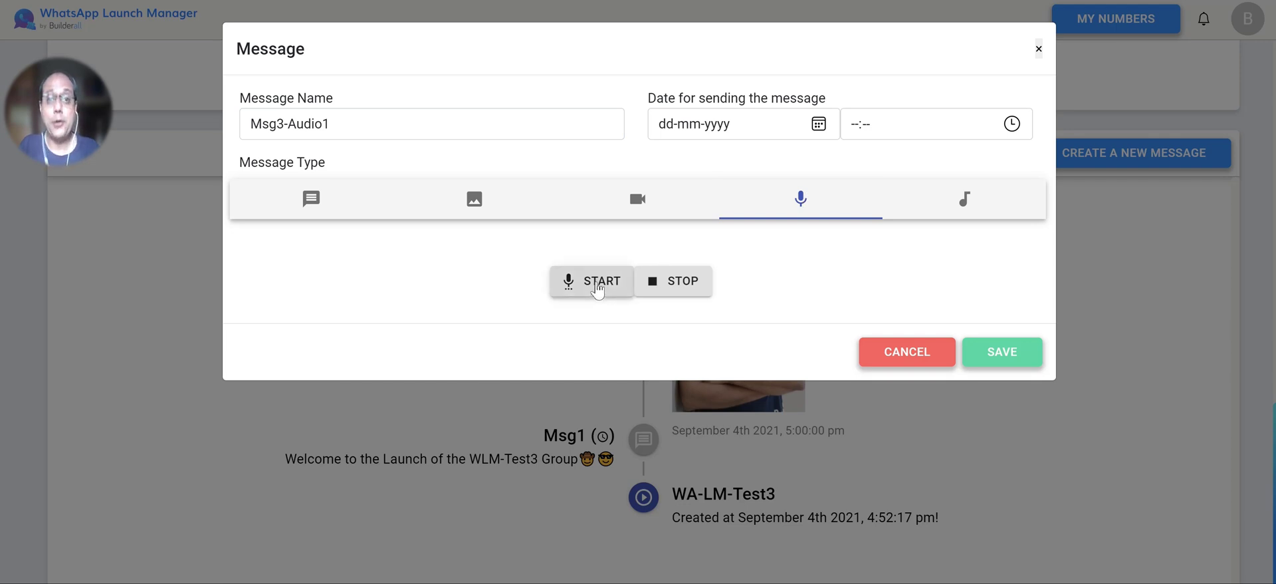
pyautogui.click(597, 283)
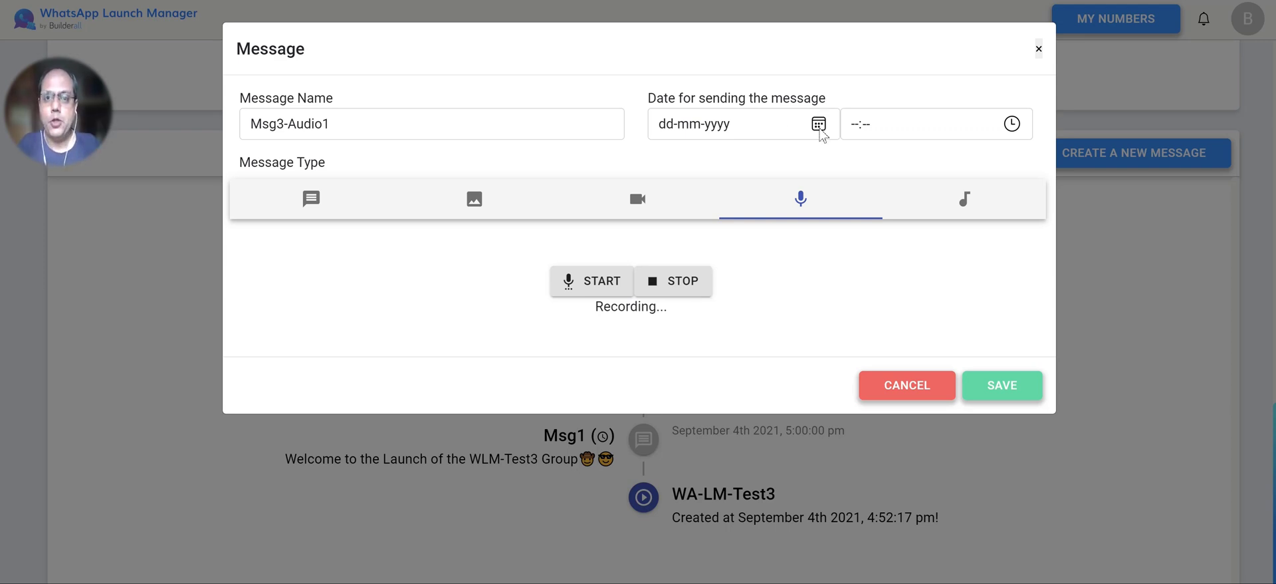
pyautogui.click(679, 285)
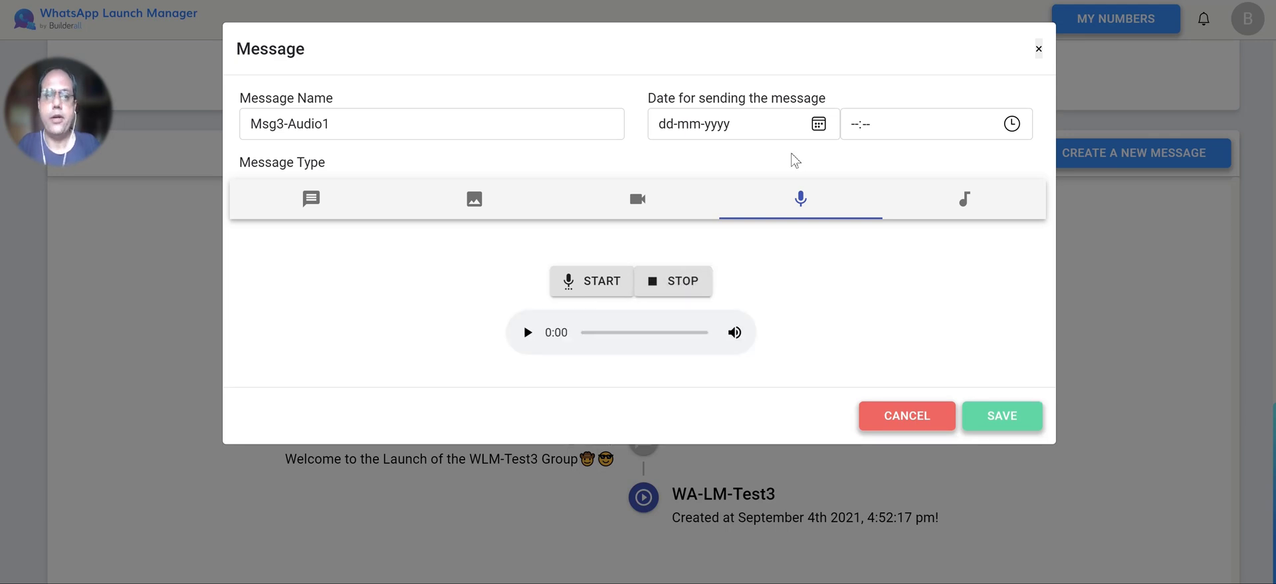
# Step: Schedule the Msg3-Audio1 message to be sent on 04-09-2021 at 17:03 and save it
pyautogui.click(819, 125)
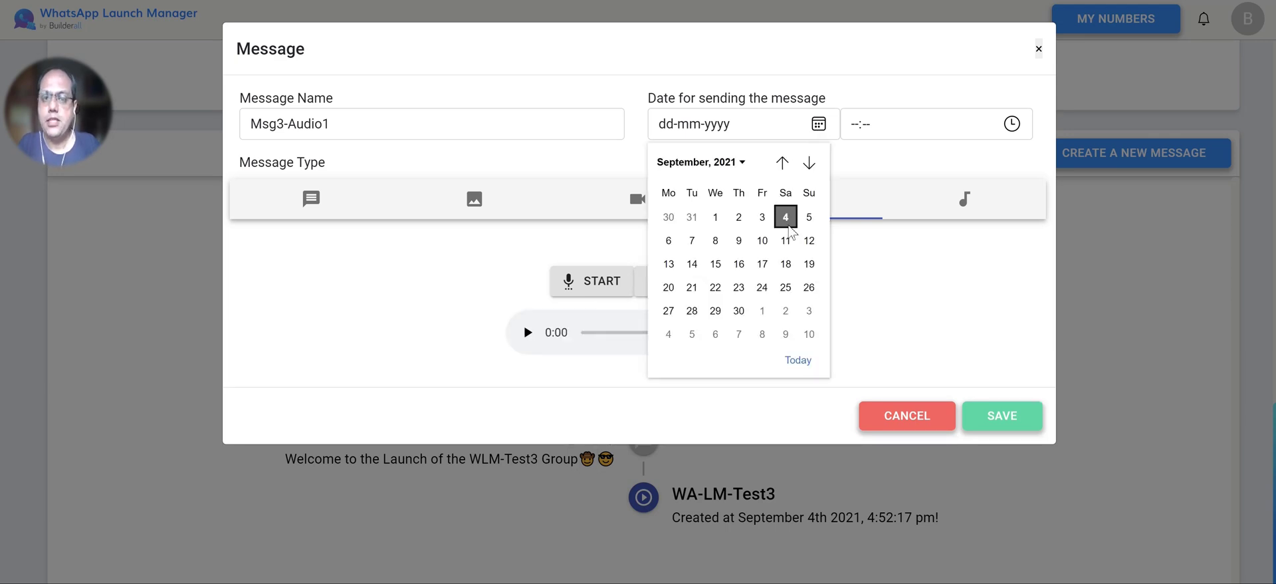
pyautogui.click(787, 220)
pyautogui.click(1013, 124)
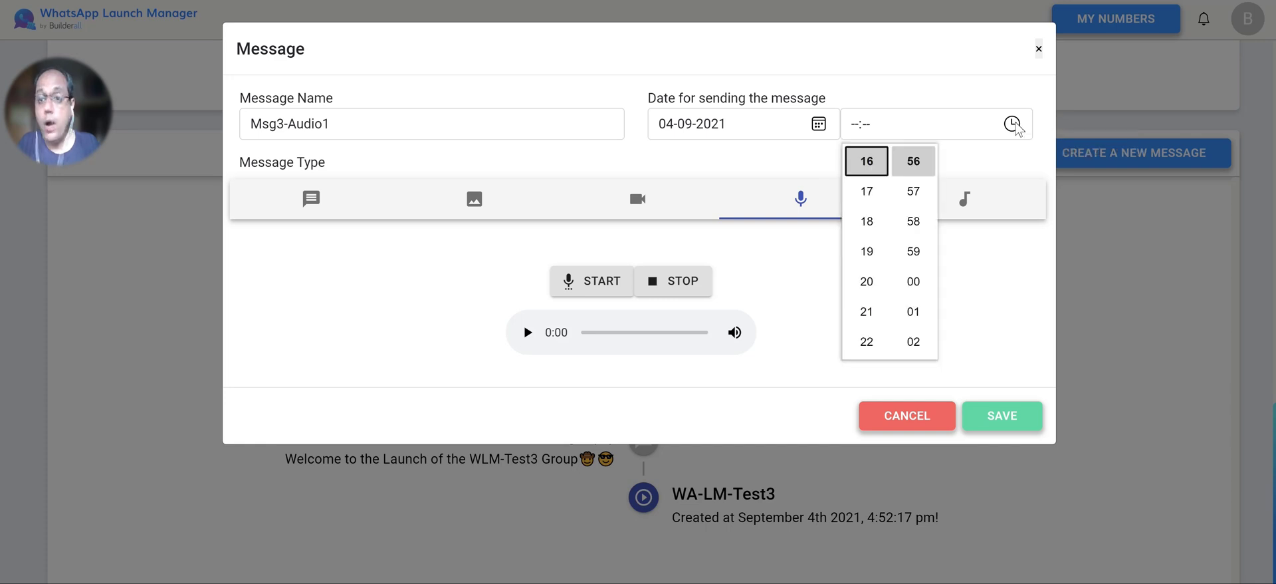
pyautogui.click(876, 194)
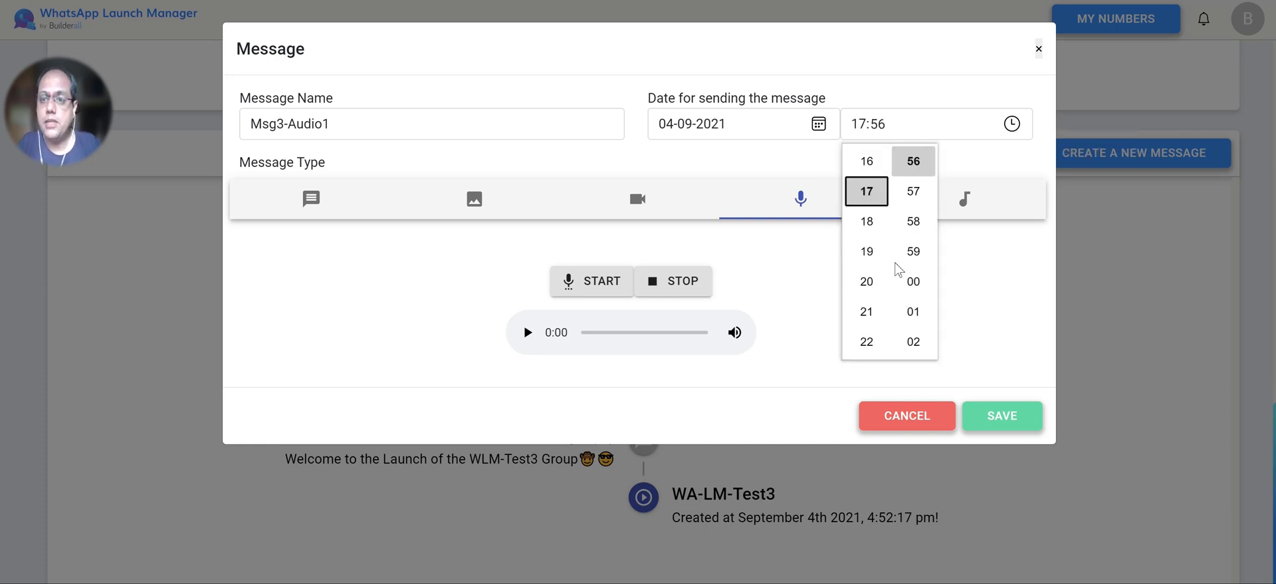
pyautogui.scroll(-1, 899, 292)
pyautogui.scroll(-2, 898, 293)
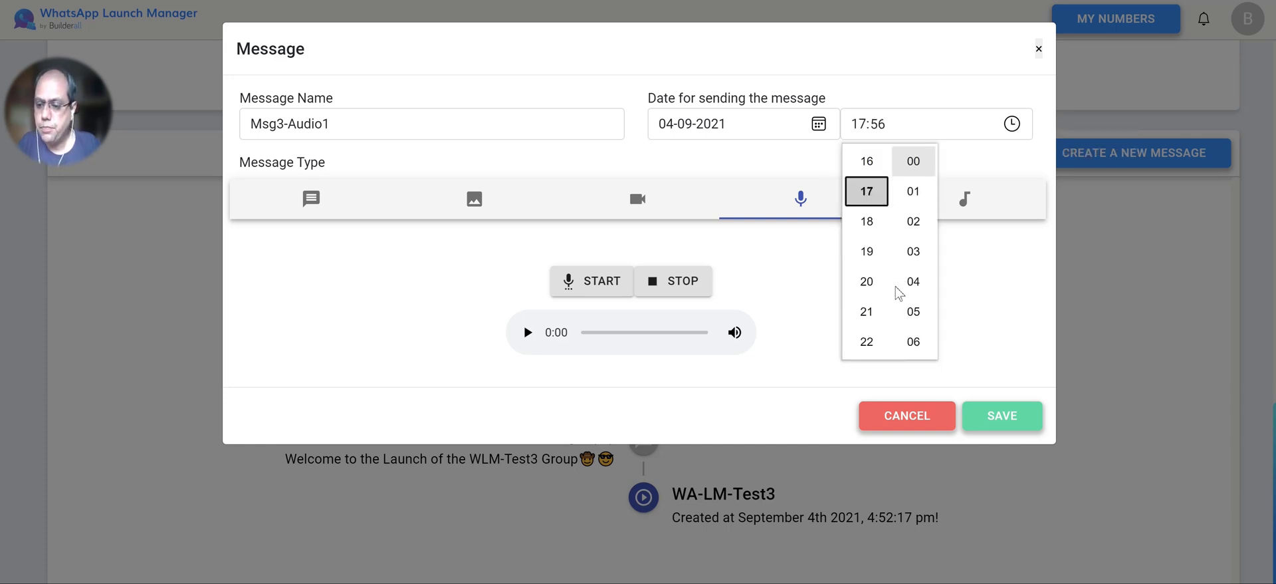
pyautogui.click(915, 253)
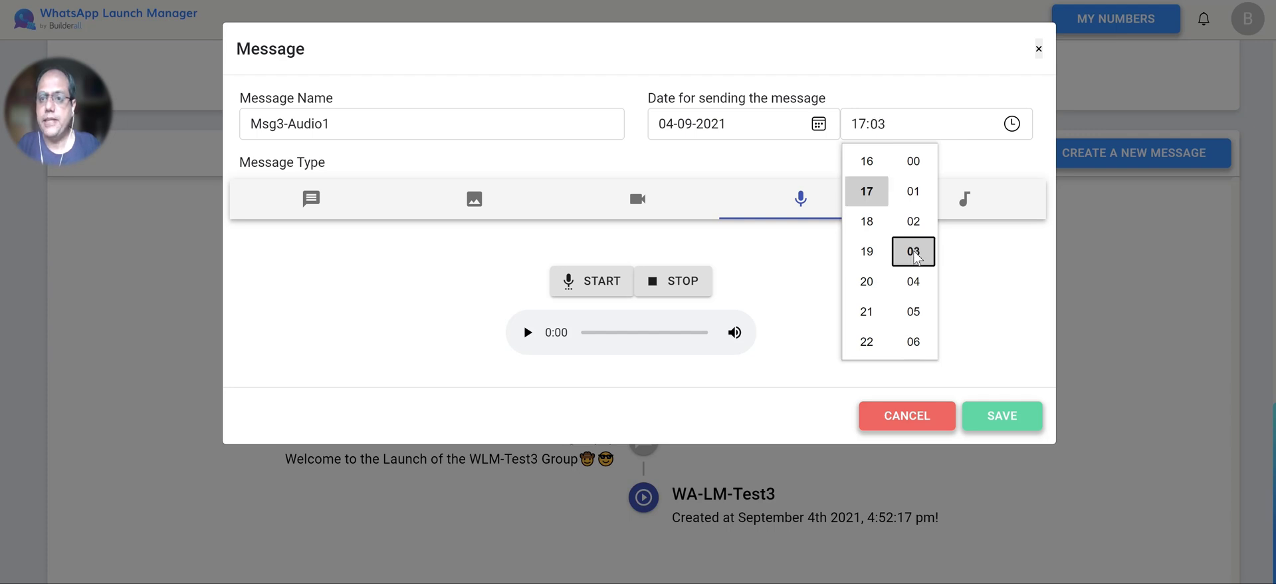
pyautogui.click(993, 270)
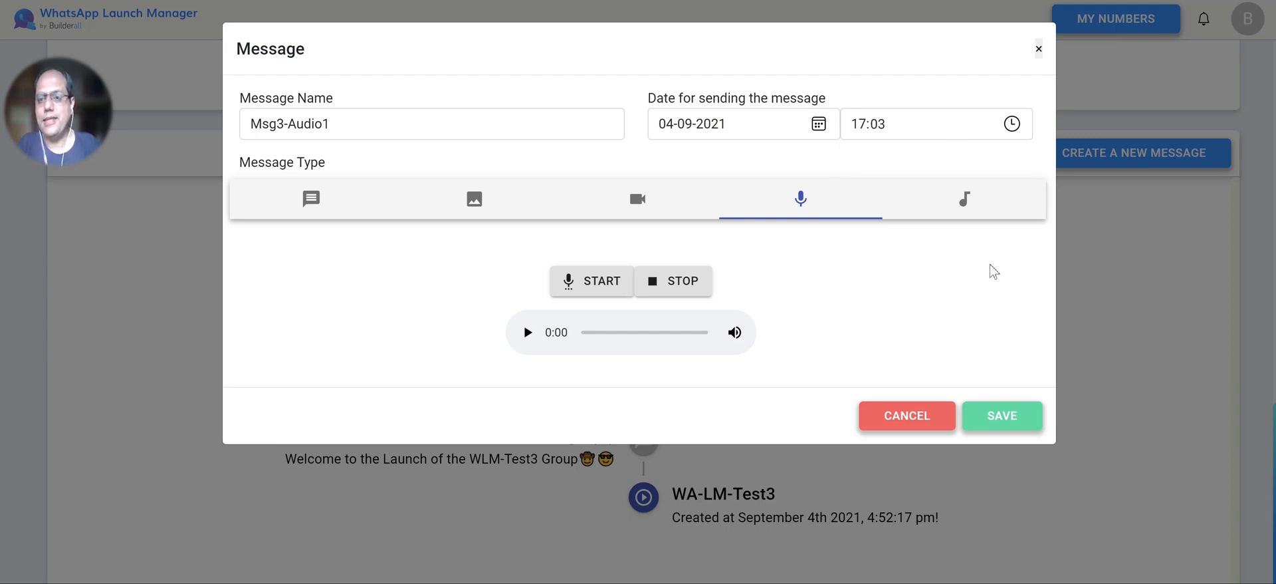
pyautogui.click(1019, 420)
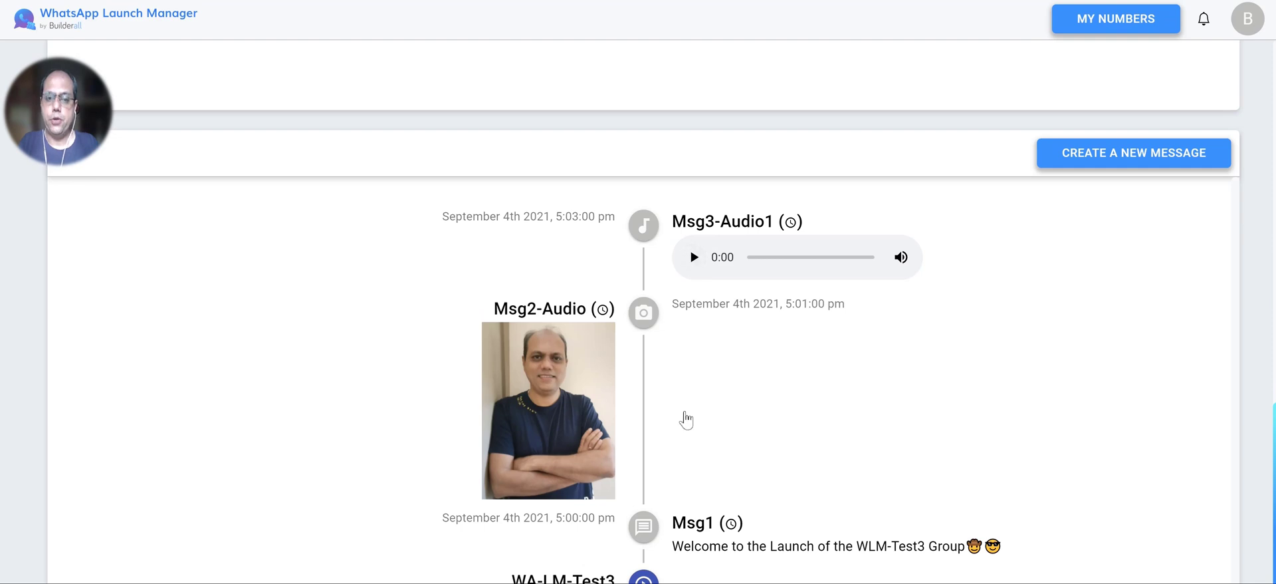
# Step: Review the scheduled message timeline, then the campaign's group, message and administrator counts and member charts
pyautogui.scroll(-2, 688, 419)
pyautogui.moveTo(704, 420); pyautogui.dragTo(833, 428)
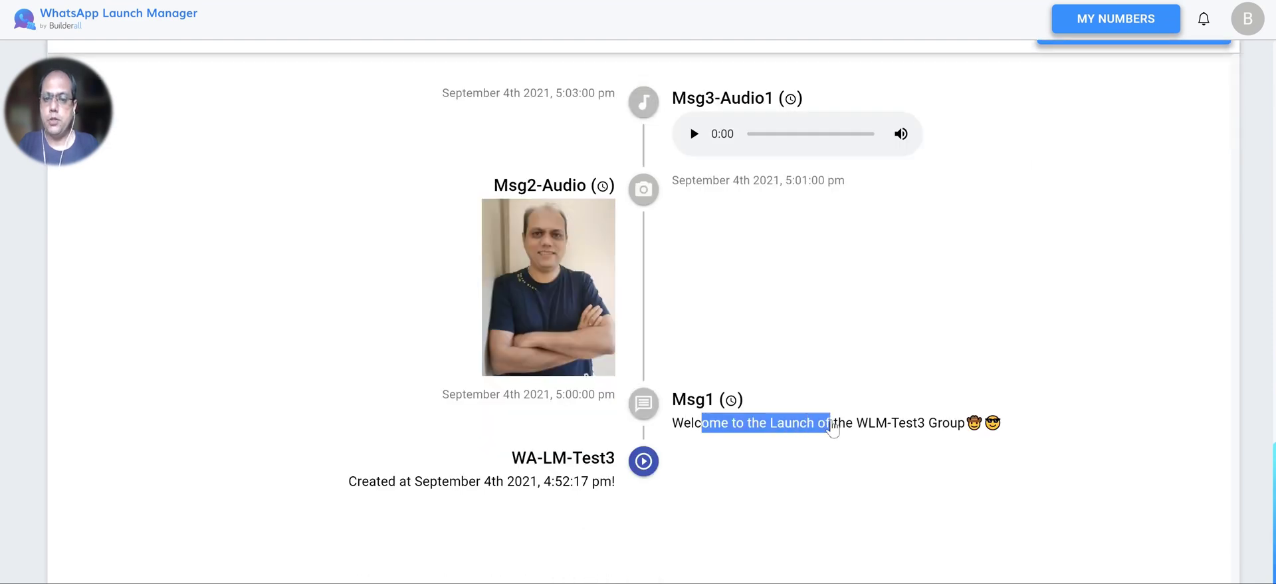
pyautogui.scroll(2, 864, 220)
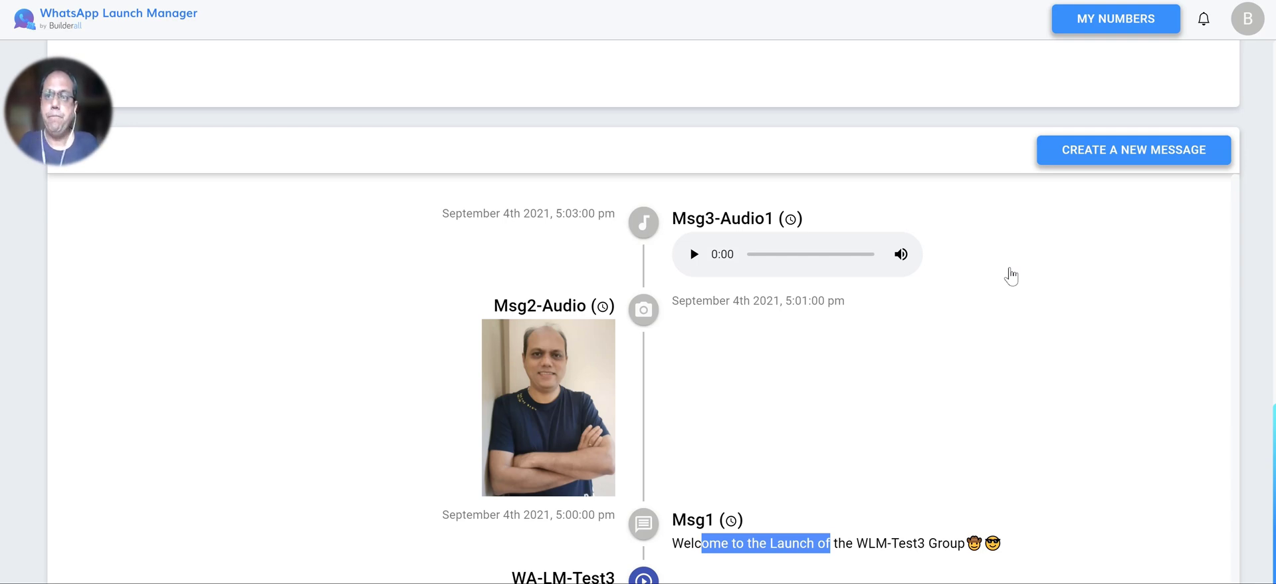
pyautogui.scroll(15, 1010, 275)
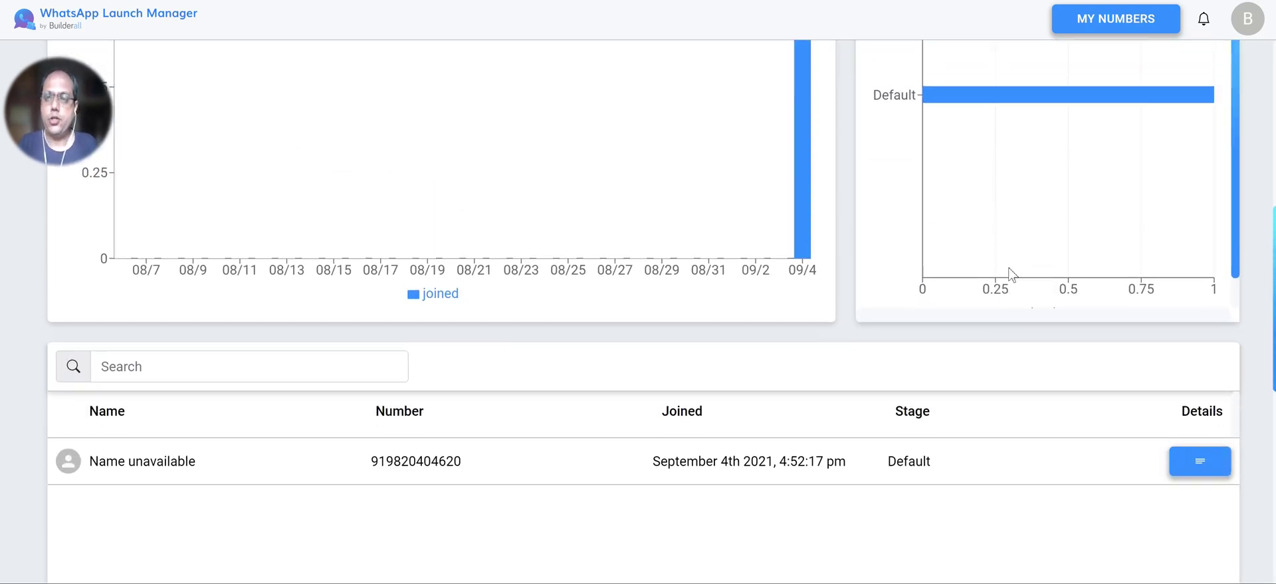
pyautogui.scroll(-1, 1011, 275)
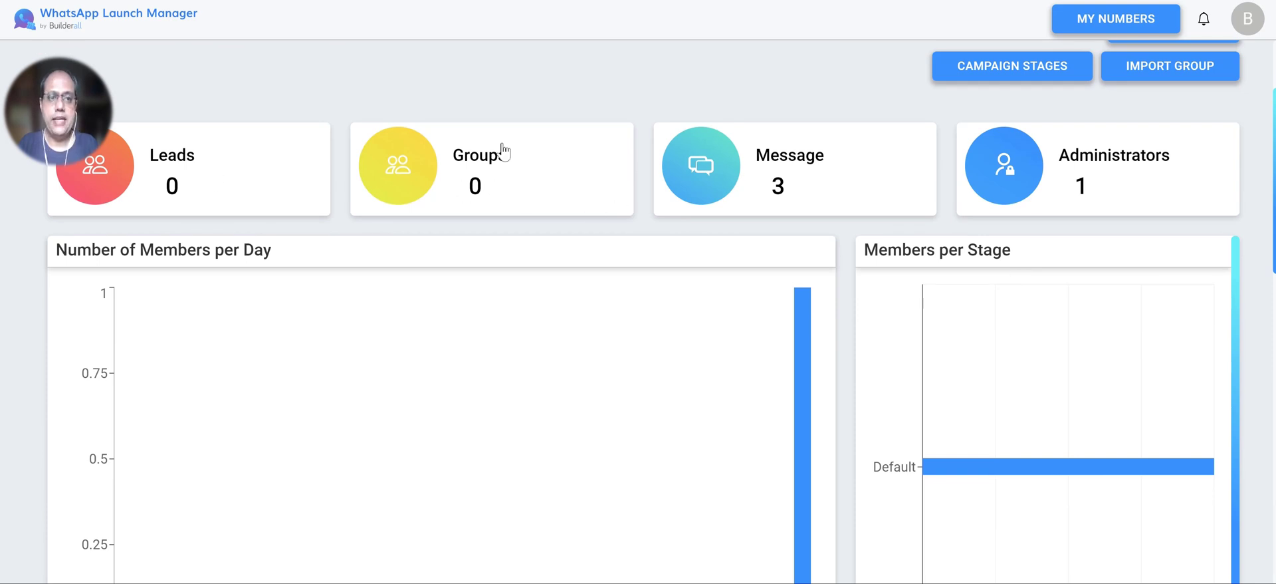
pyautogui.doubleClick(475, 189)
pyautogui.click(778, 191)
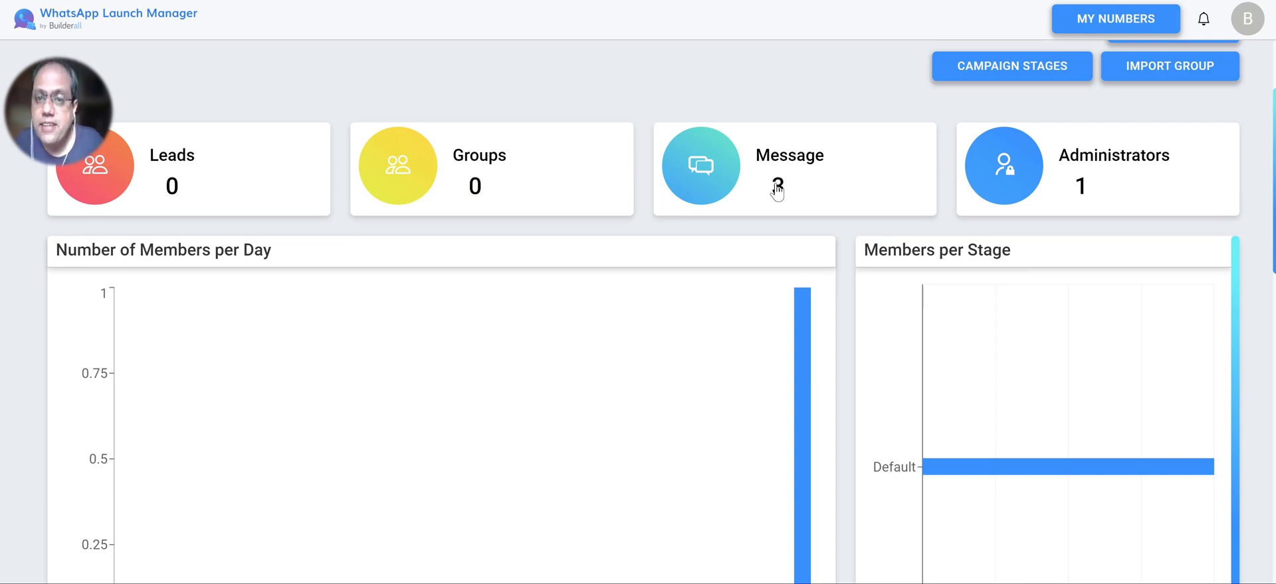
pyautogui.doubleClick(778, 192)
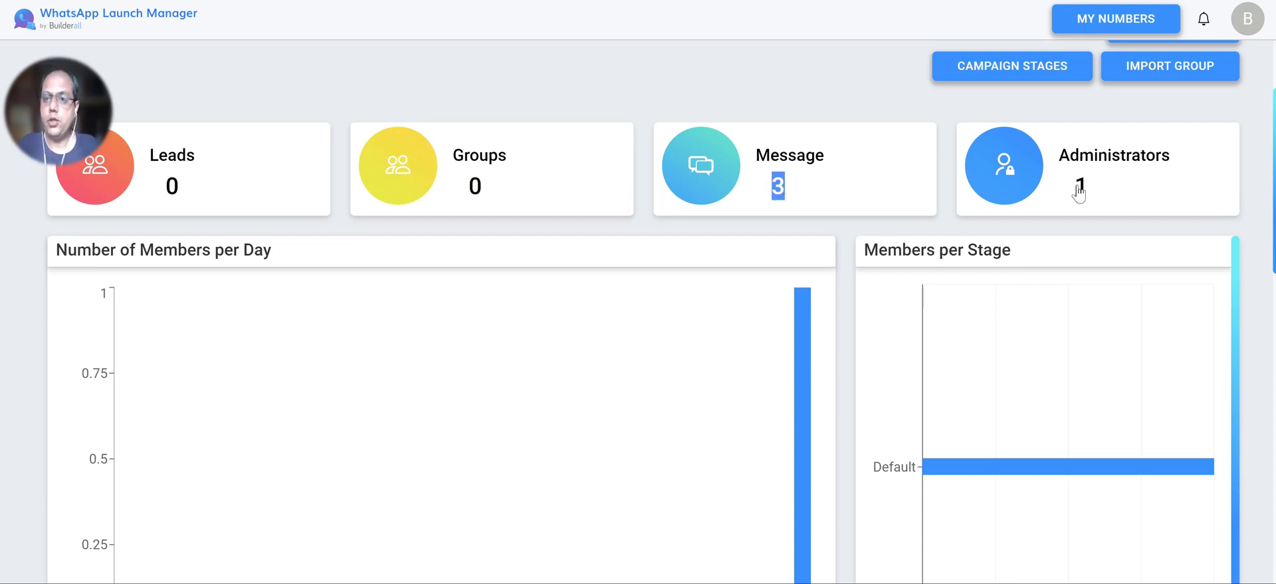
pyautogui.doubleClick(1080, 191)
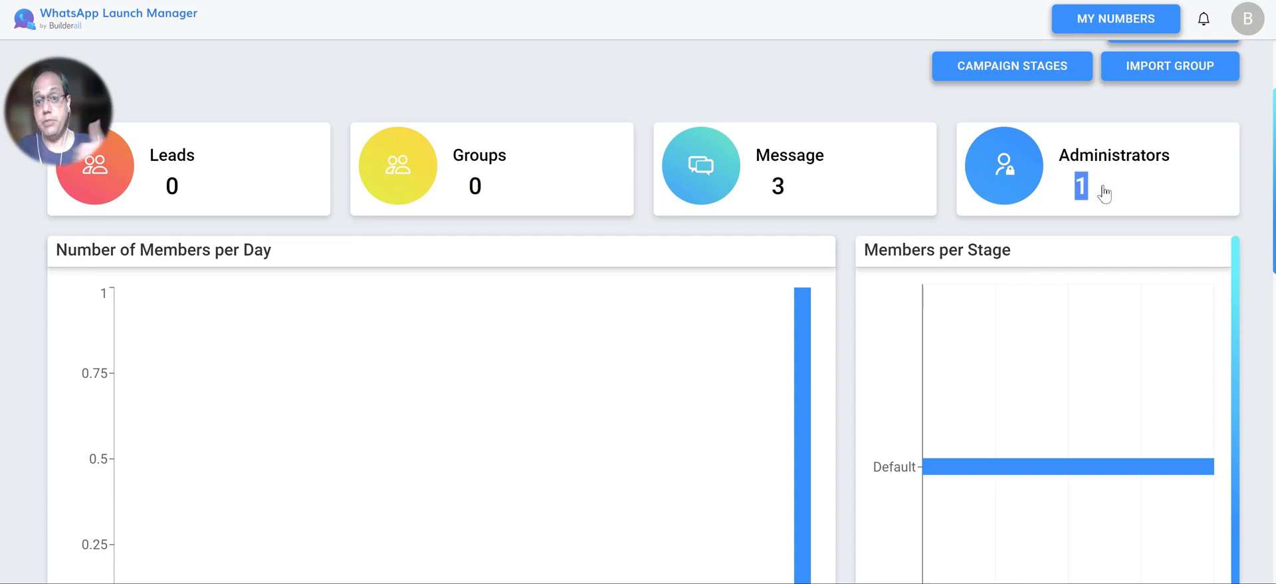
pyautogui.scroll(-2, 1105, 193)
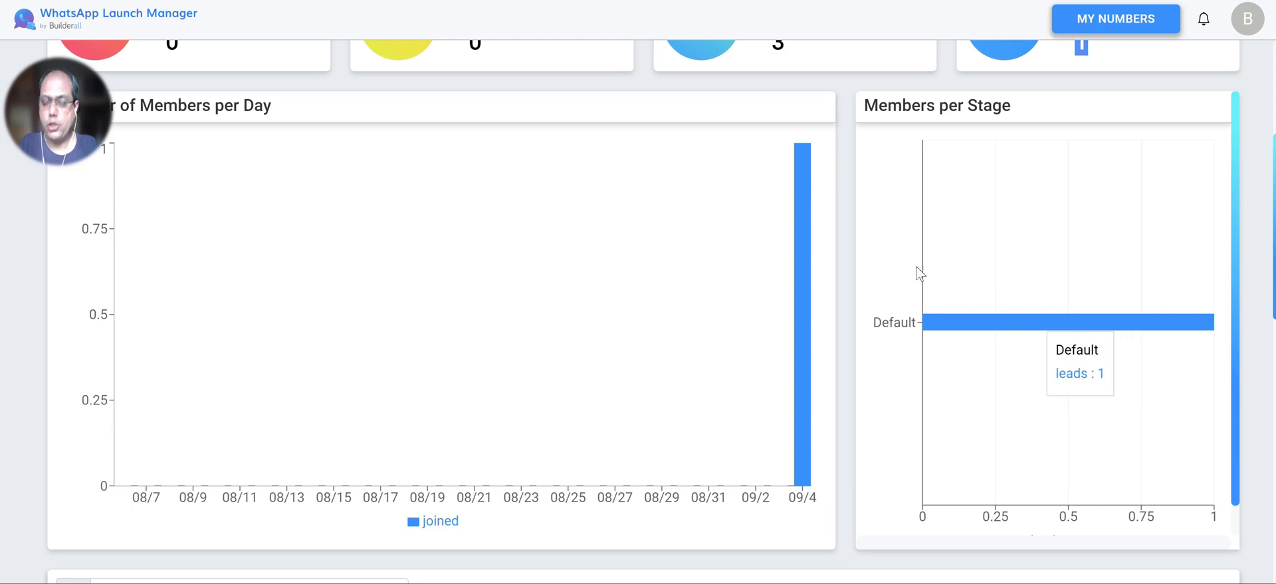
pyautogui.scroll(4, 920, 273)
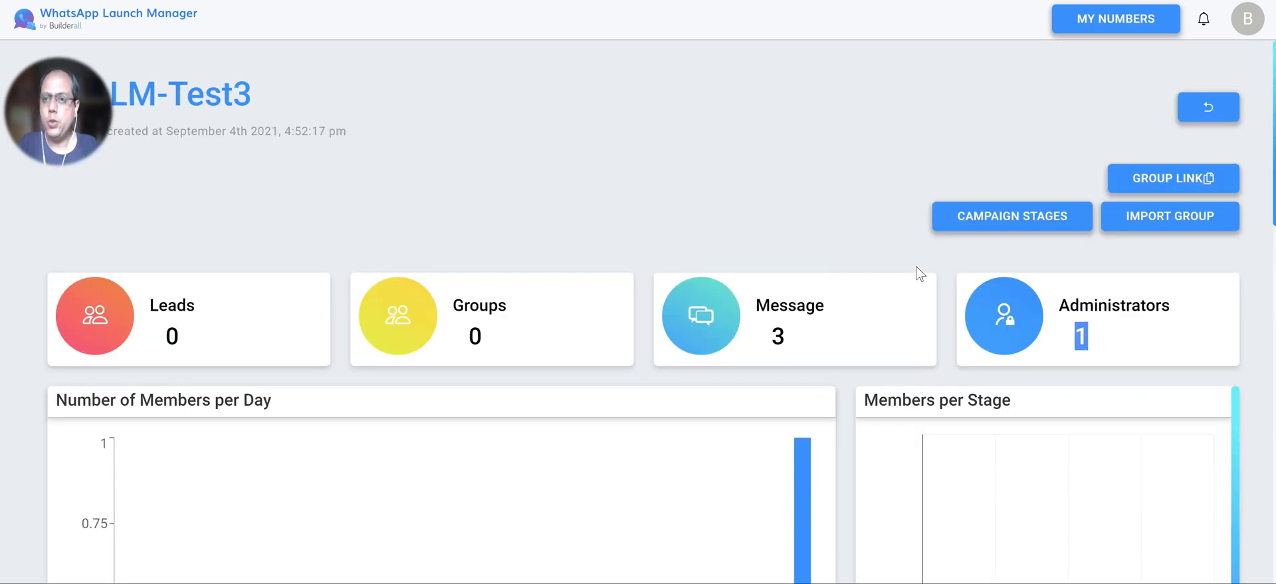
pyautogui.scroll(-3, 919, 273)
pyautogui.scroll(3, 919, 272)
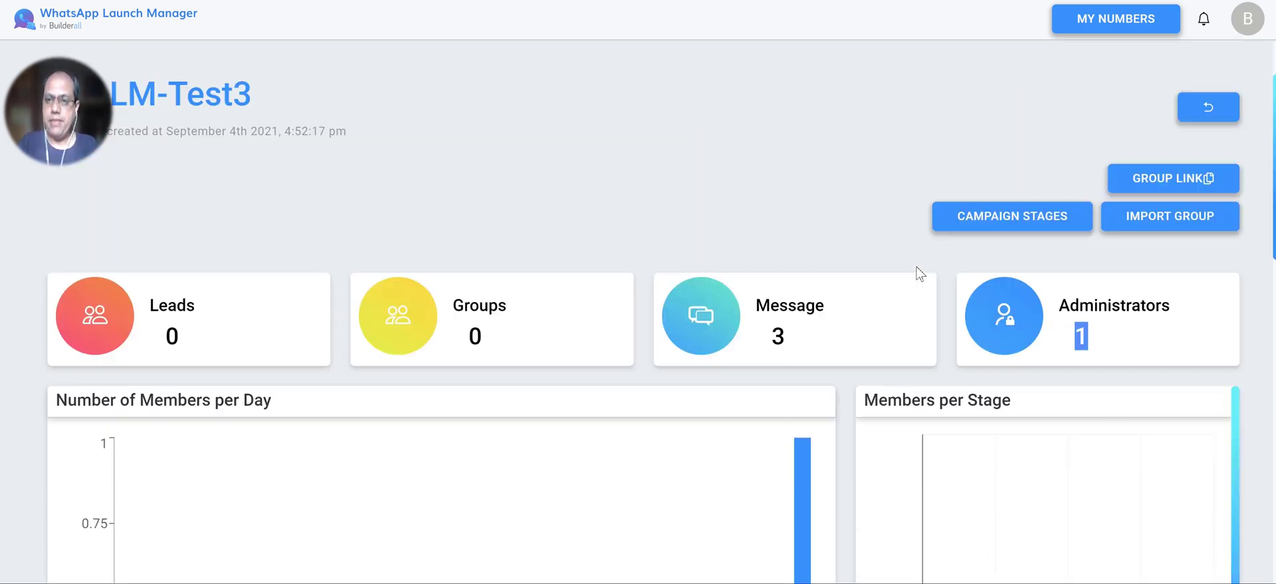
# Step: Open the campaign stages and create a new stage named LaunchDay
pyautogui.click(991, 222)
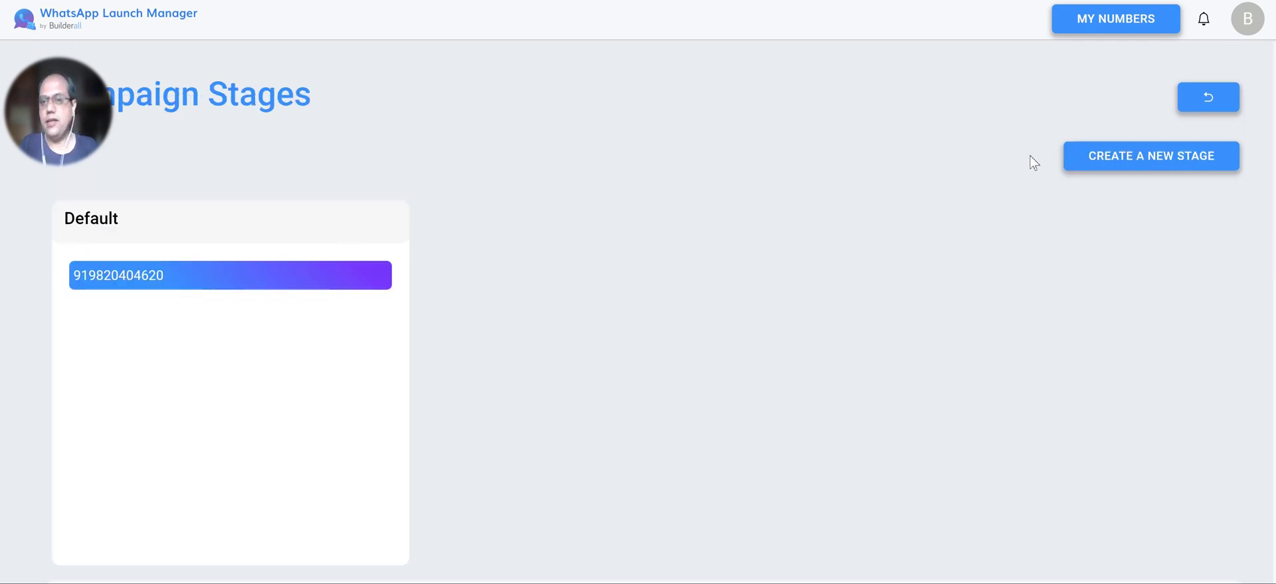
pyautogui.click(1192, 157)
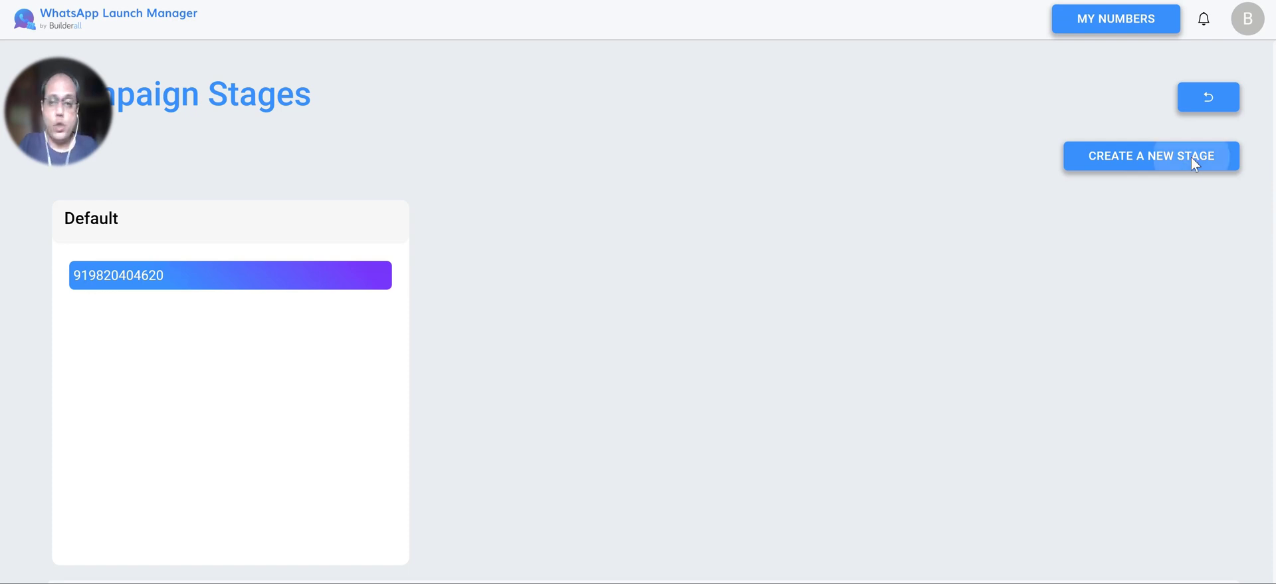
pyautogui.click(567, 141)
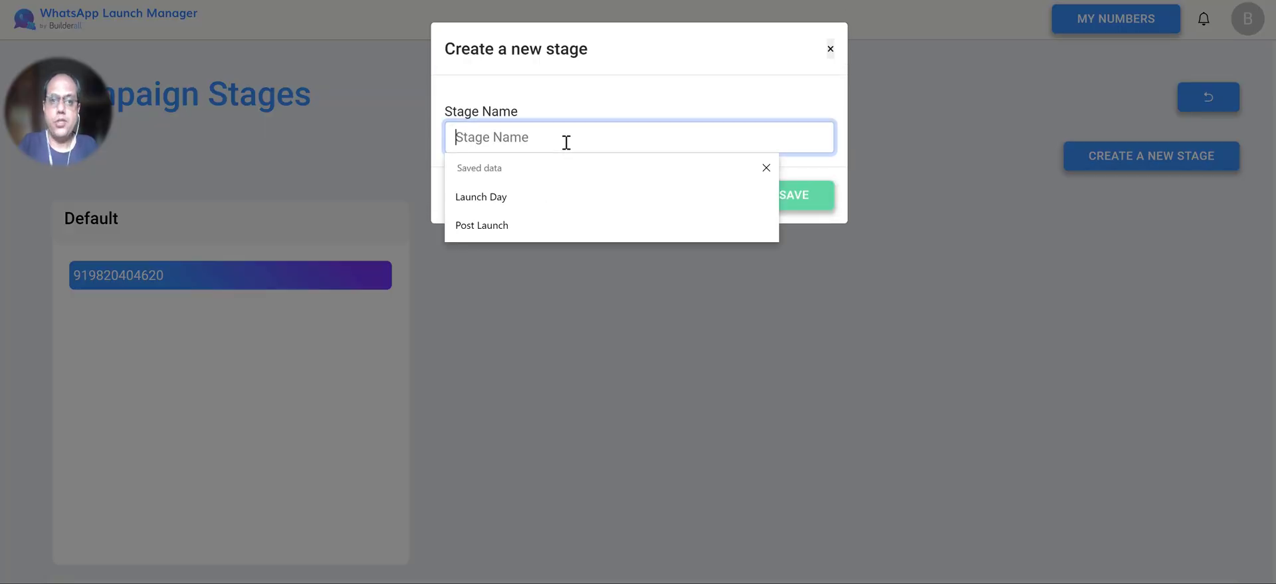
pyautogui.write('Launch')
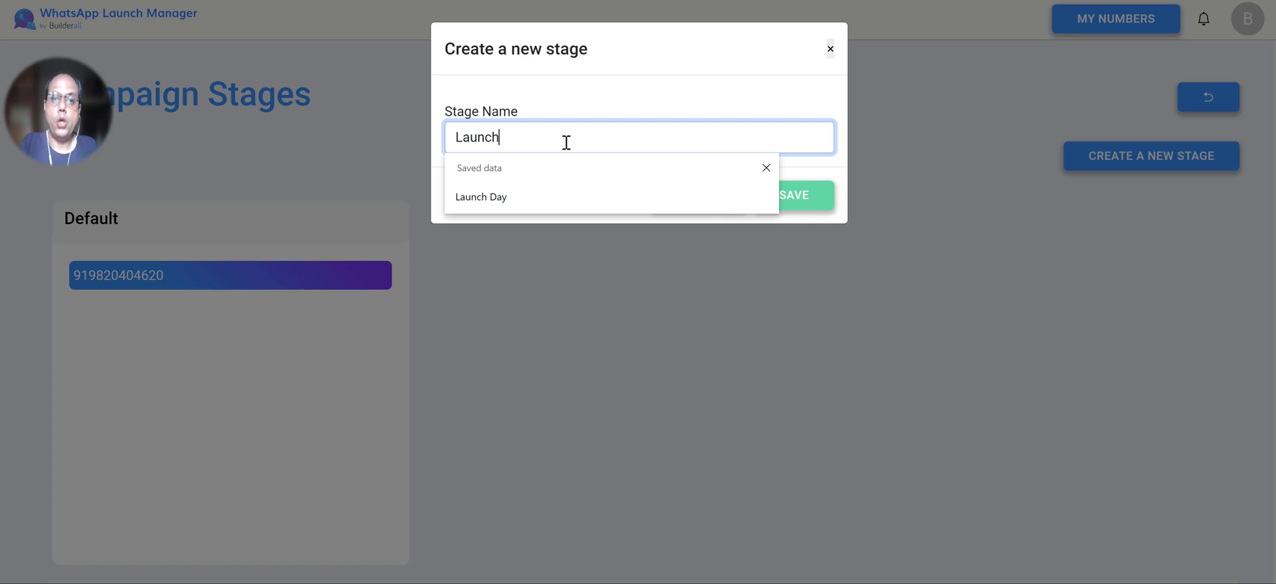
pyautogui.write('Day')
pyautogui.click(815, 205)
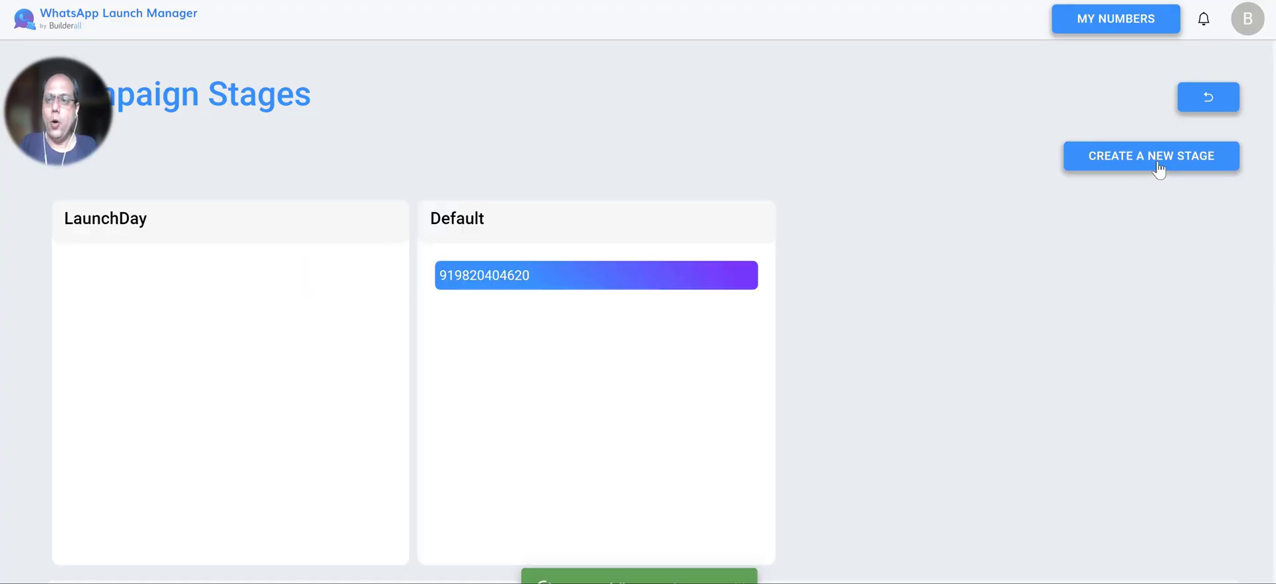
# Step: Create another campaign stage named PostLaunch
pyautogui.click(1156, 161)
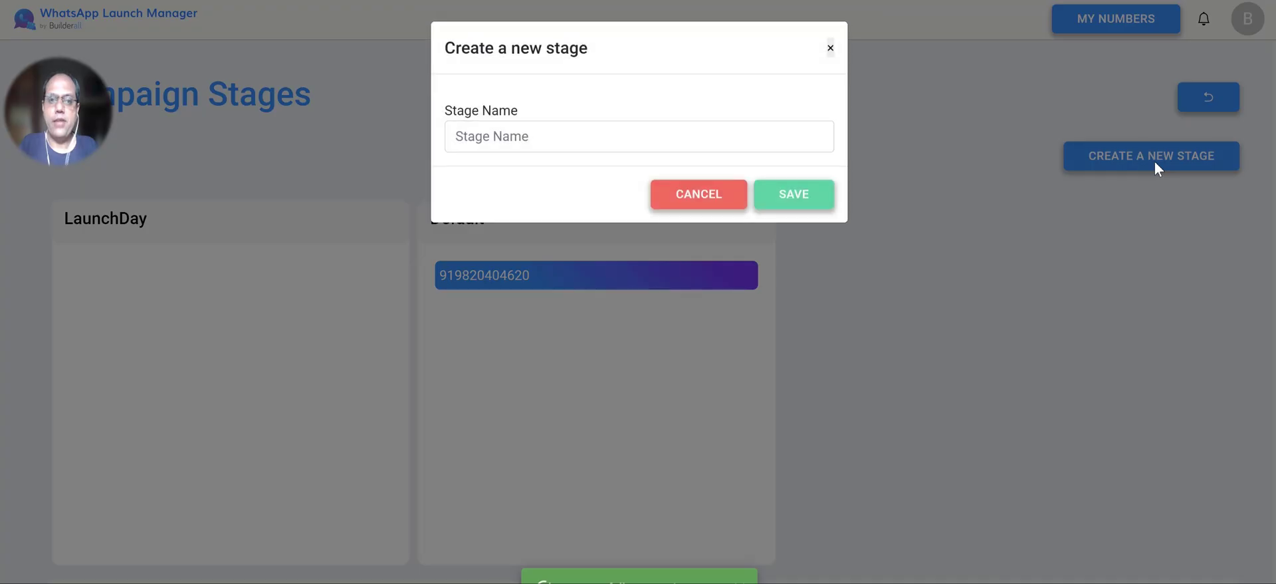
pyautogui.click(593, 137)
pyautogui.write('Post')
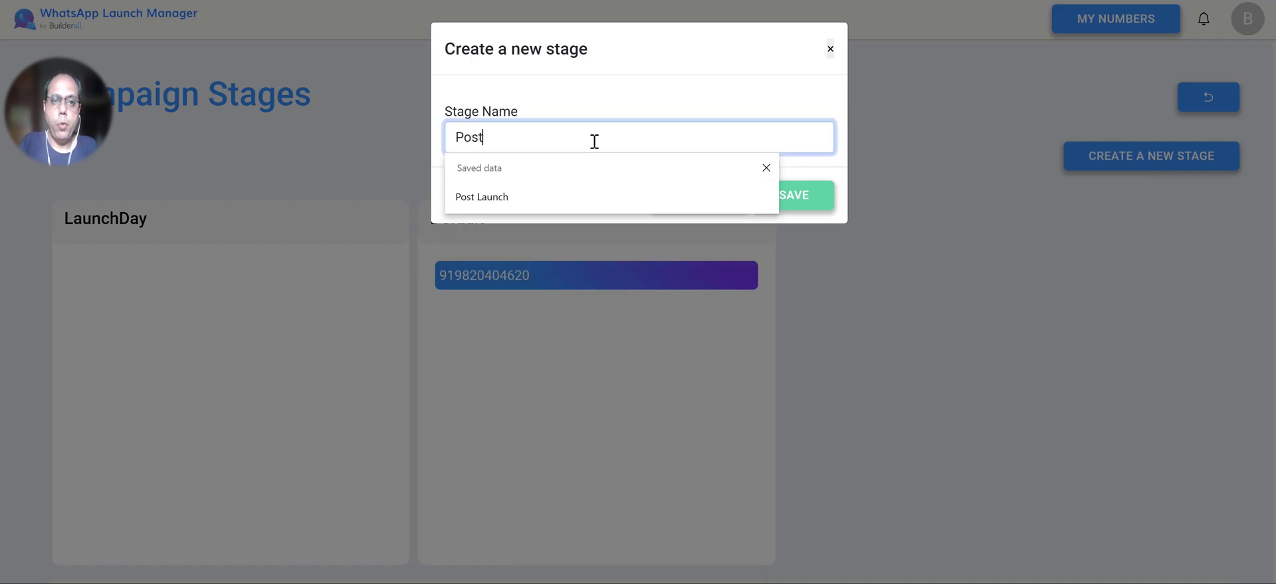
pyautogui.write('Launch')
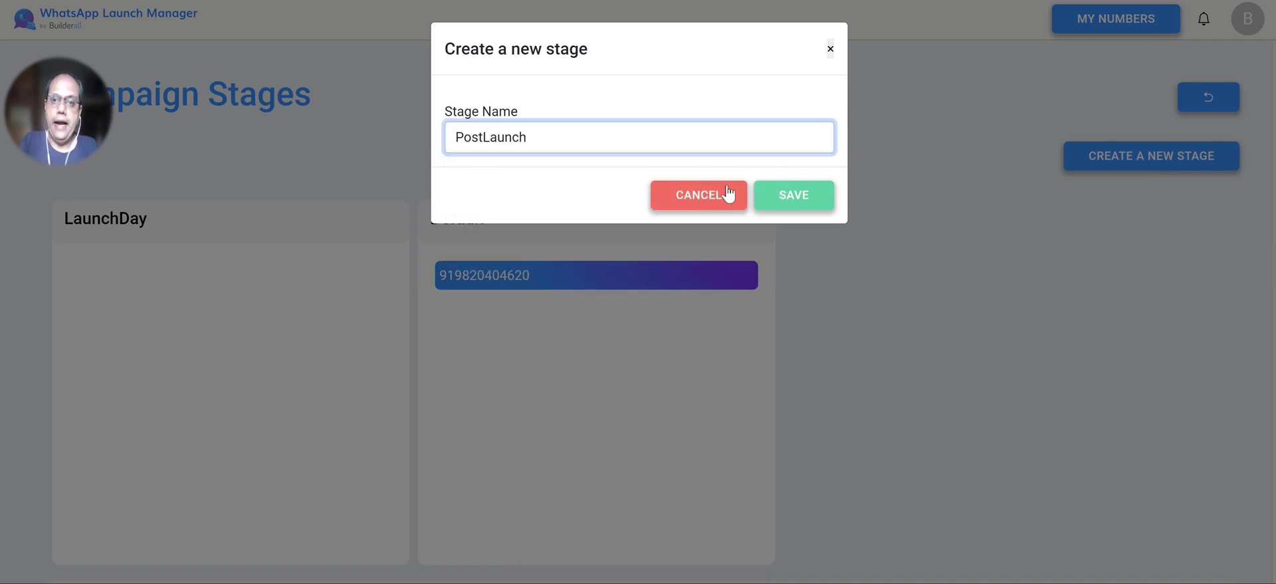
pyautogui.click(775, 194)
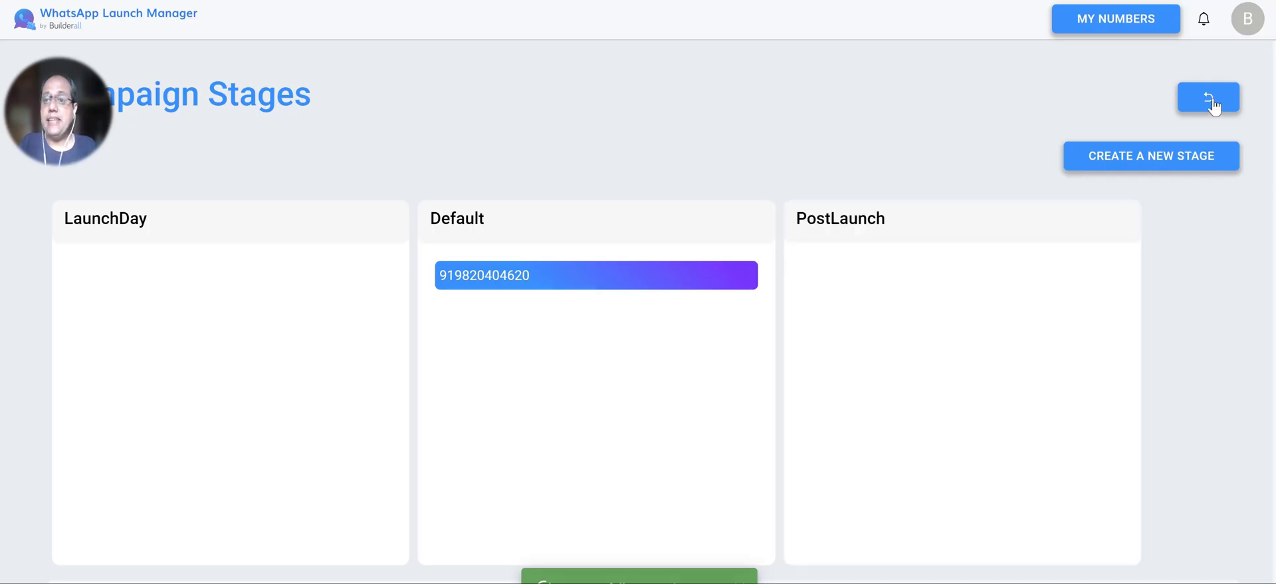
# Step: Return to the campaign overview, inspect the blank new-message form and its message types, and close it without saving
pyautogui.click(1210, 99)
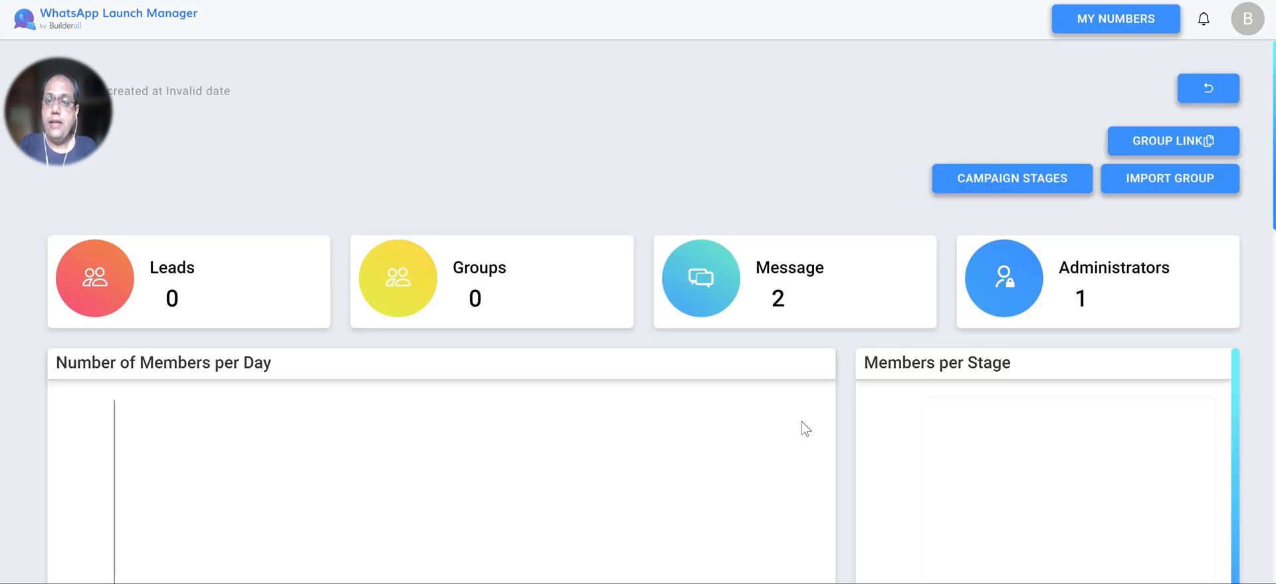
pyautogui.scroll(-15, 802, 428)
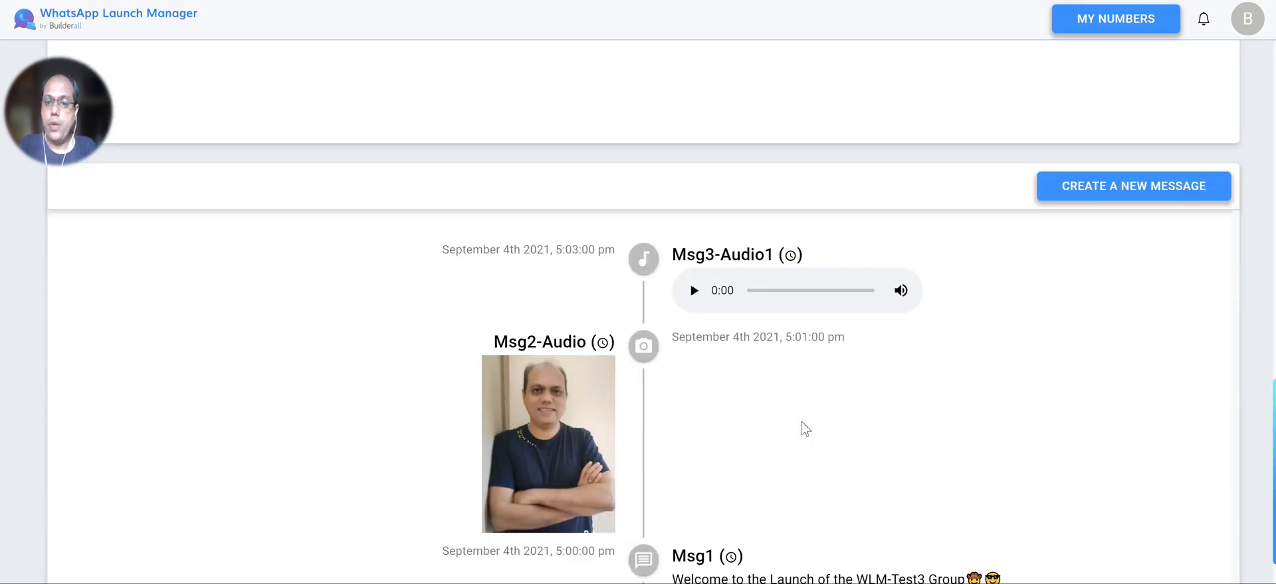
pyautogui.click(1127, 136)
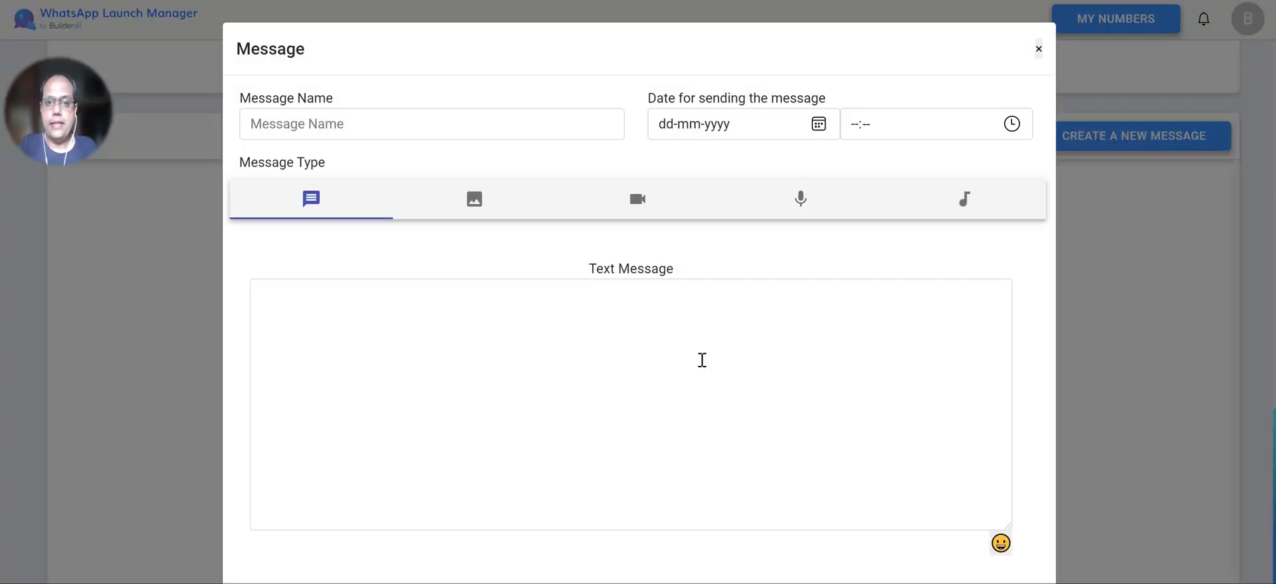
pyautogui.scroll(-1, 701, 360)
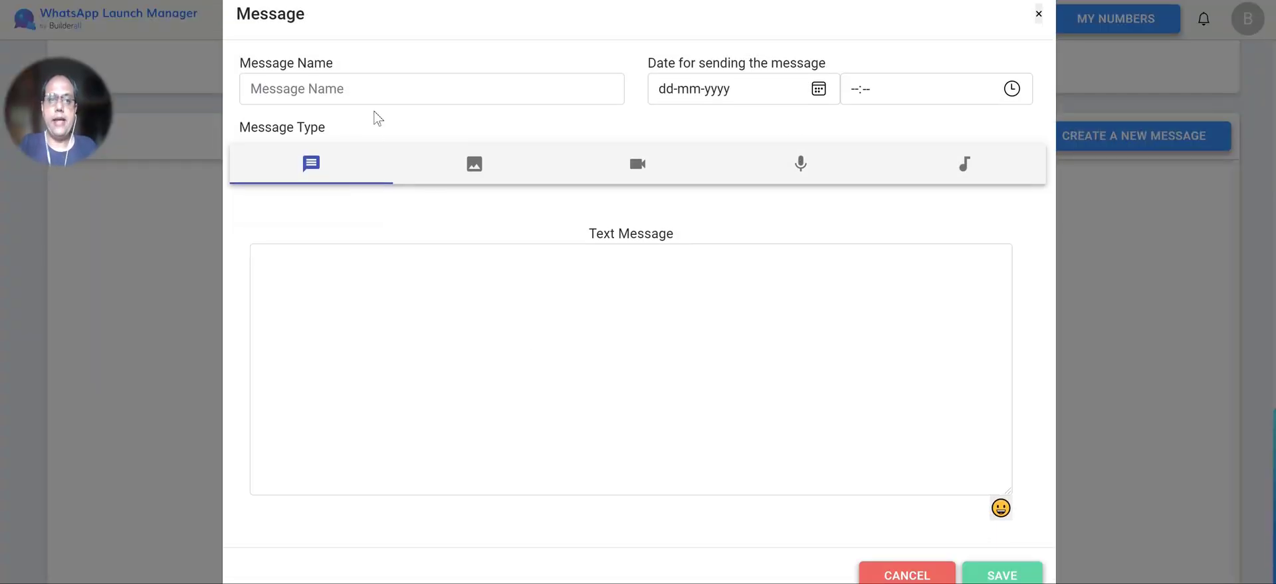
pyautogui.scroll(1, 374, 118)
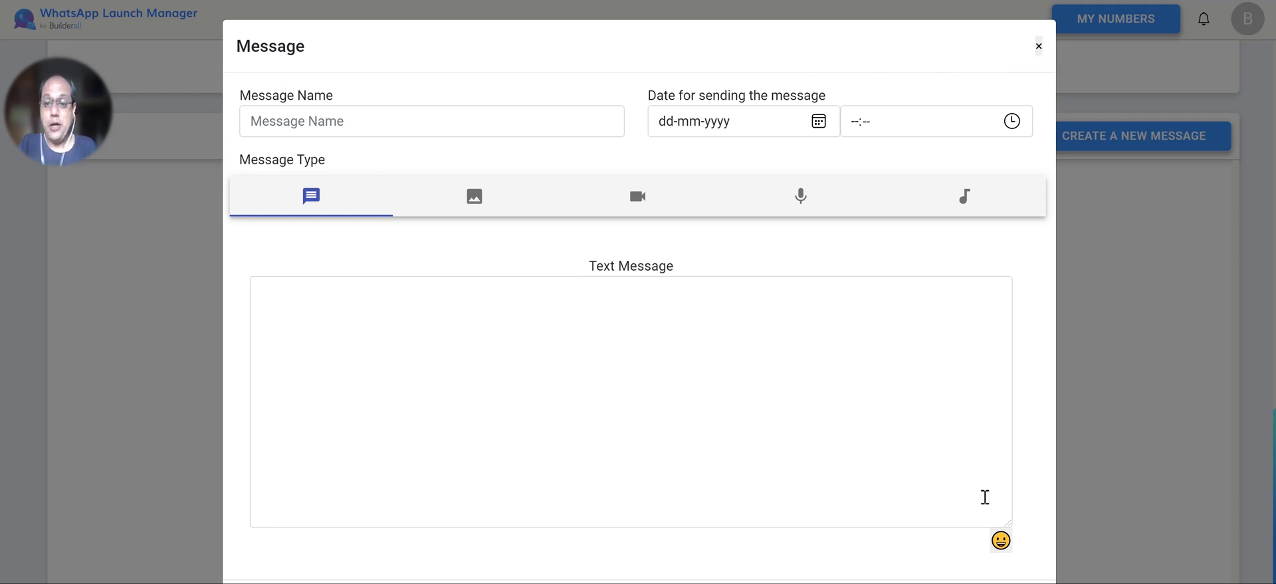
pyautogui.scroll(-1, 922, 468)
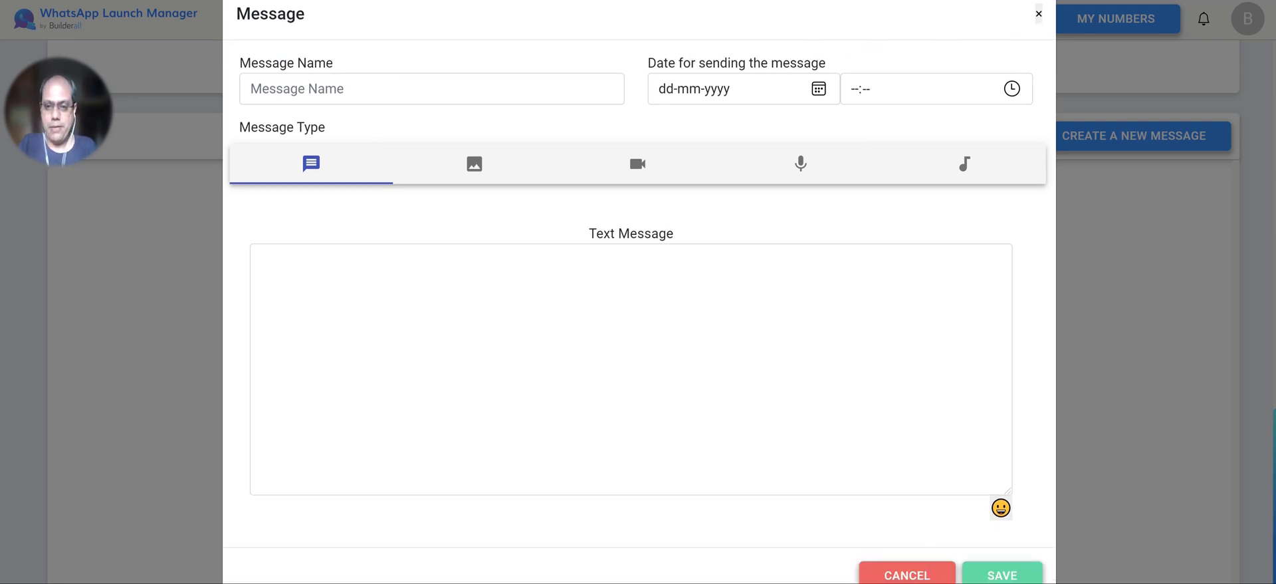
pyautogui.click(908, 573)
# Step: Check the campaign's group import option, close it, and look over the campaign counts and member charts
pyautogui.scroll(10, 1037, 242)
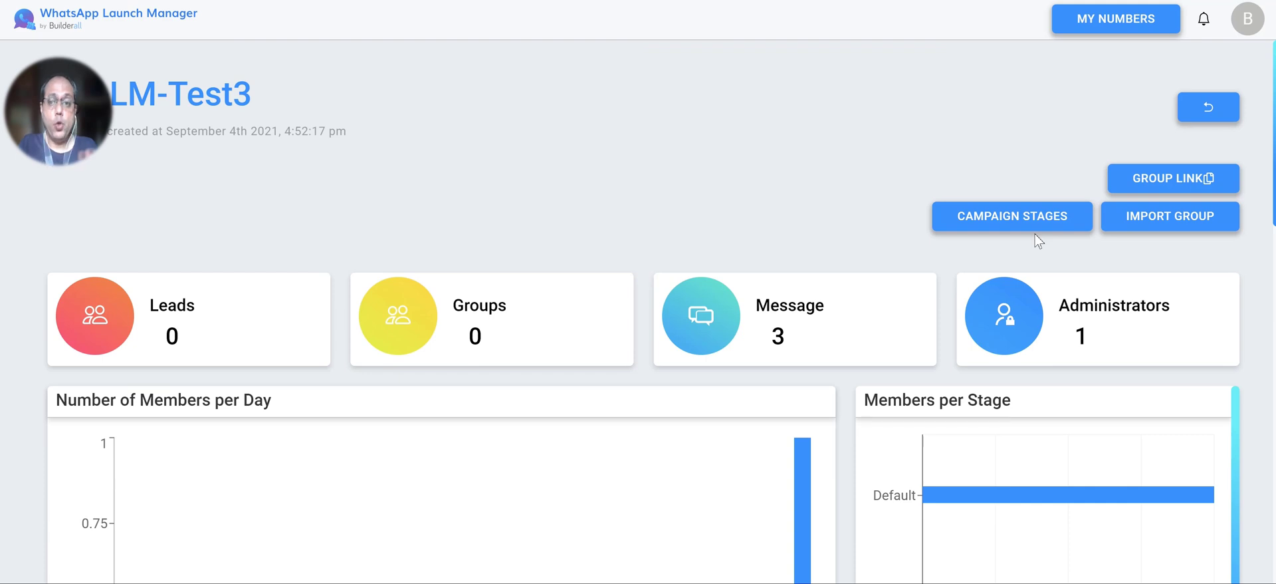
pyautogui.click(1164, 226)
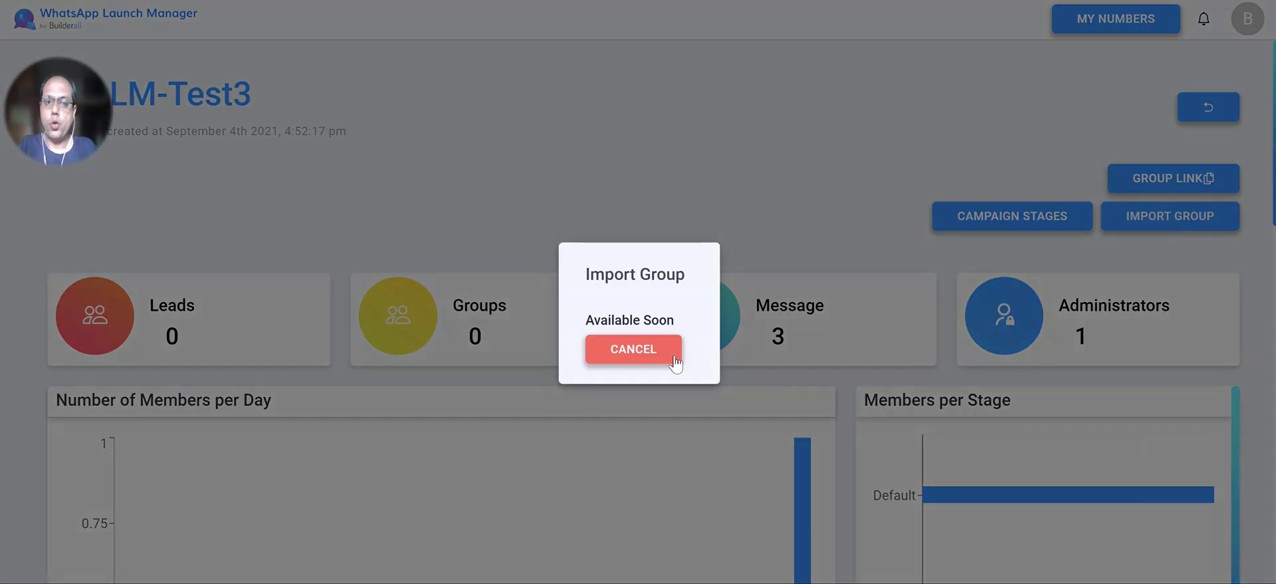
pyautogui.click(623, 359)
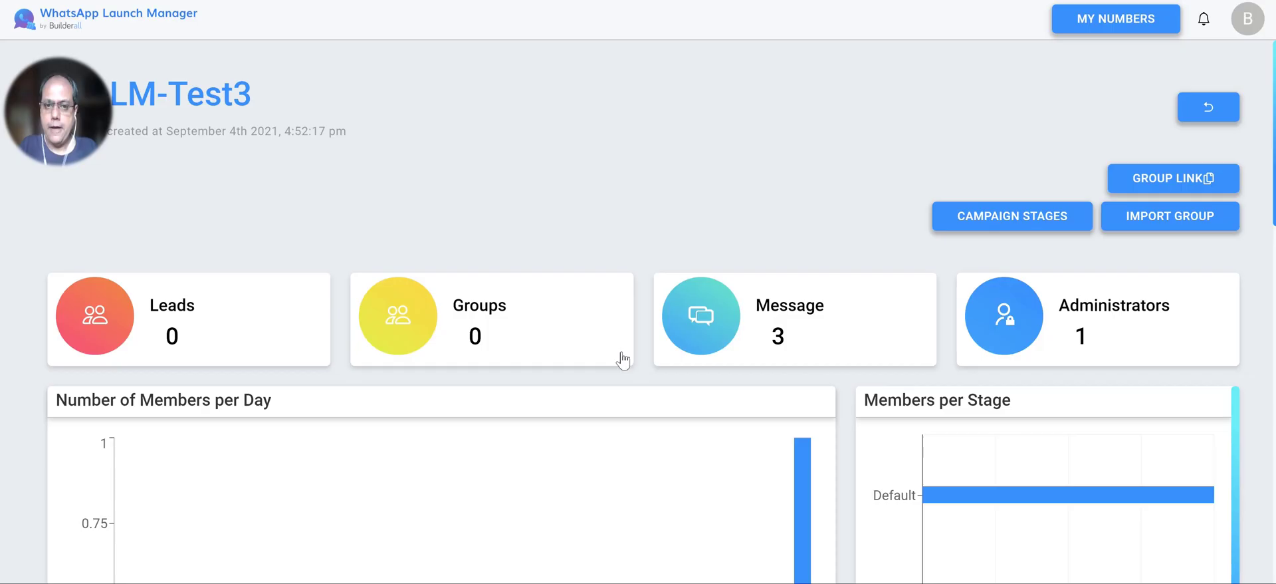
pyautogui.scroll(-1, 807, 238)
pyautogui.scroll(-1, 805, 238)
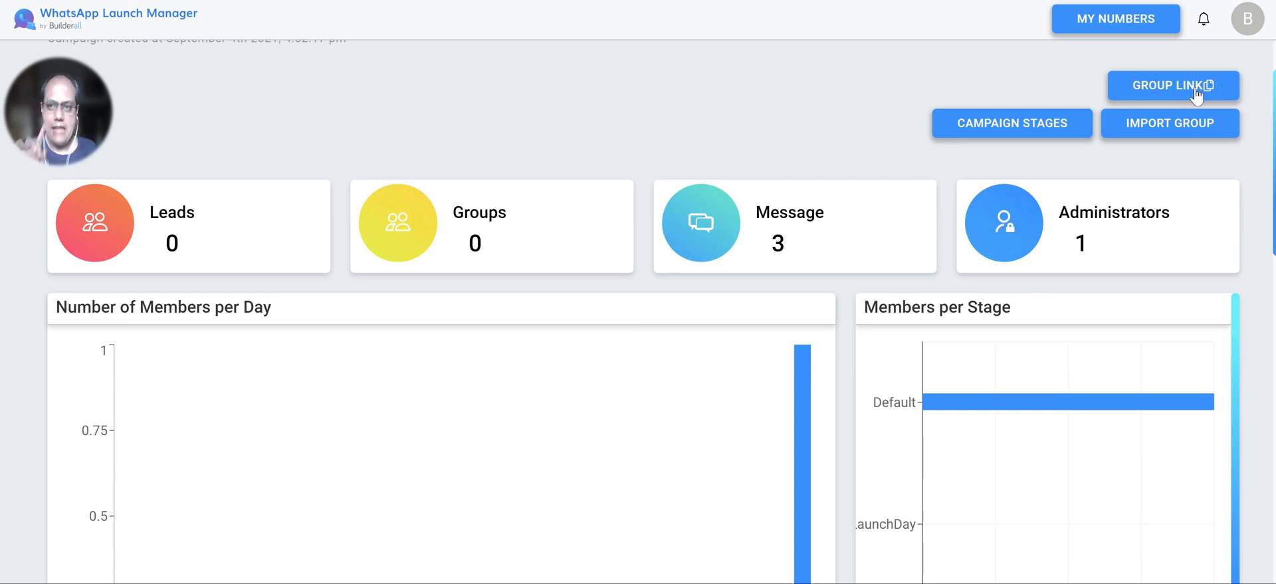
pyautogui.scroll(-1, 844, 421)
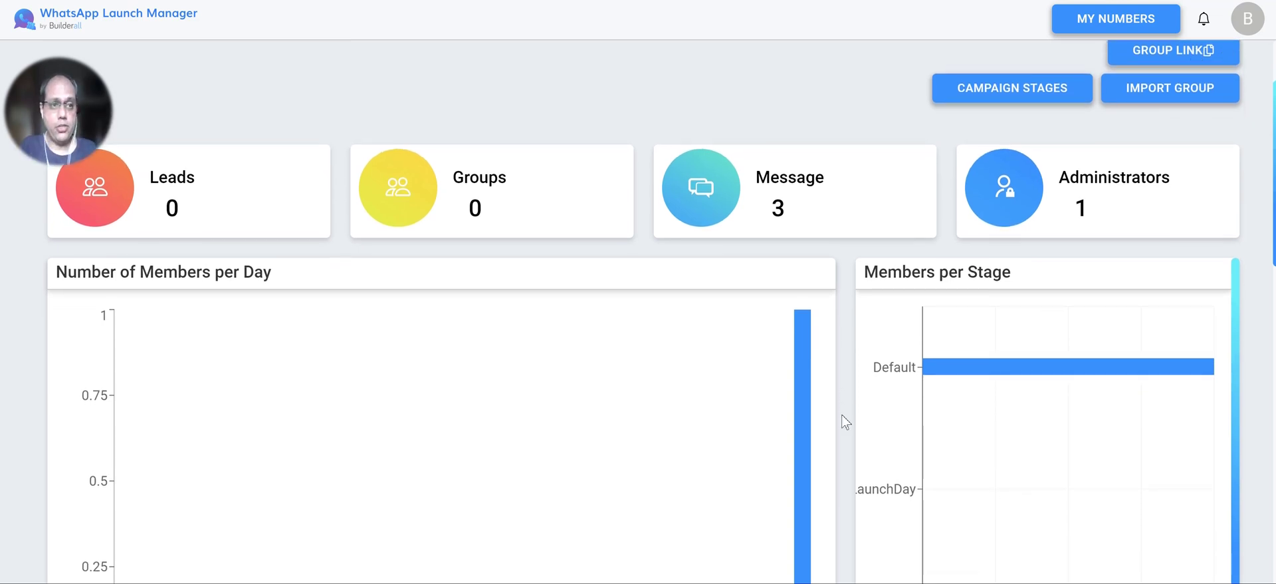
# Step: Copy the campaign's group link, switch to Telegram and send the link to Saved Messages
pyautogui.scroll(3, 843, 419)
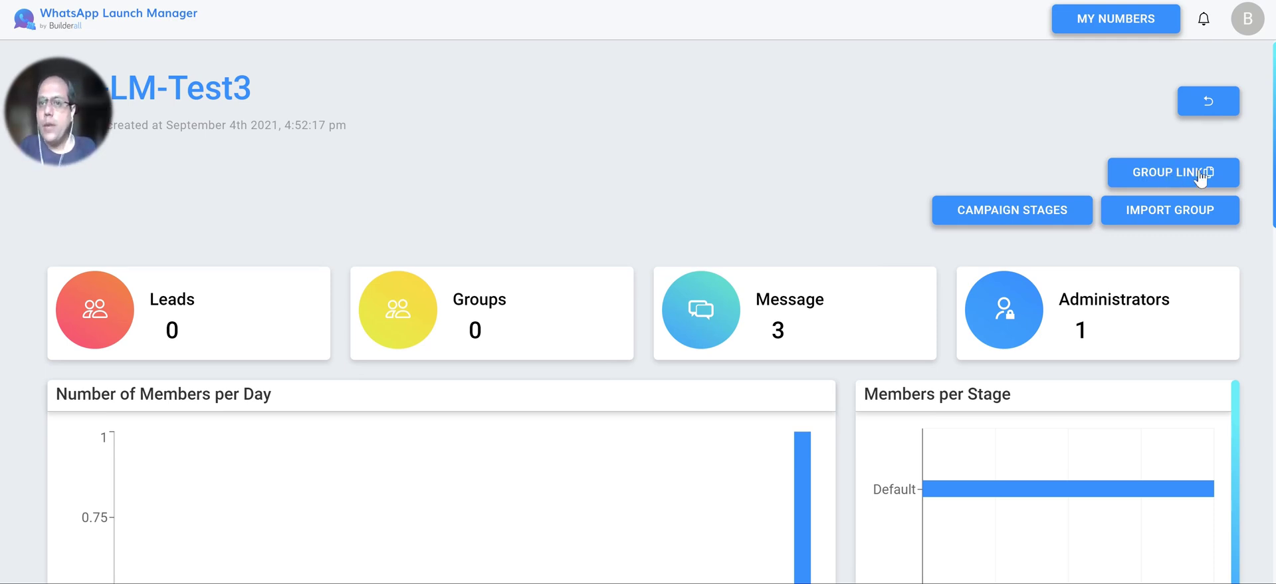
pyautogui.click(1180, 178)
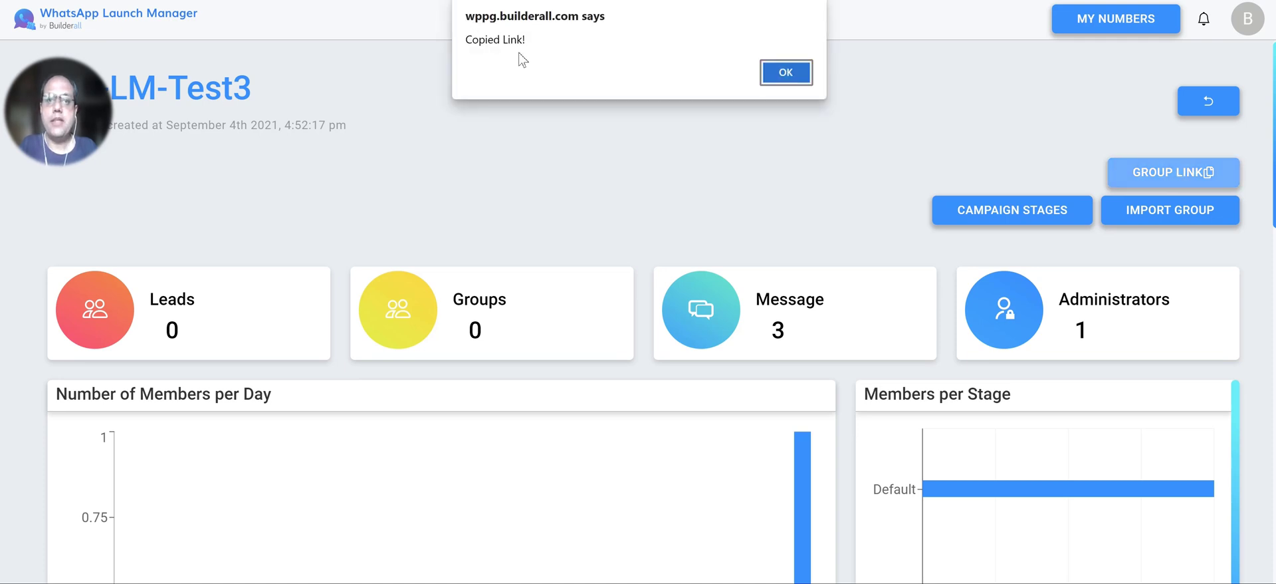
pyautogui.click(783, 73)
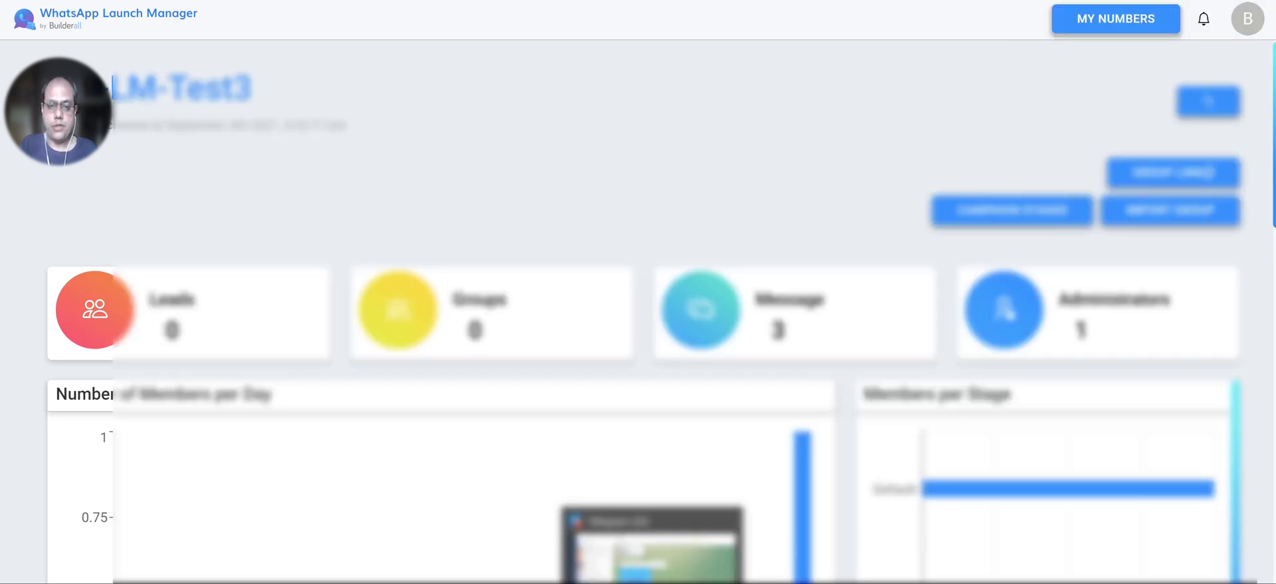
pyautogui.click(653, 552)
pyautogui.scroll(10, 233, 87)
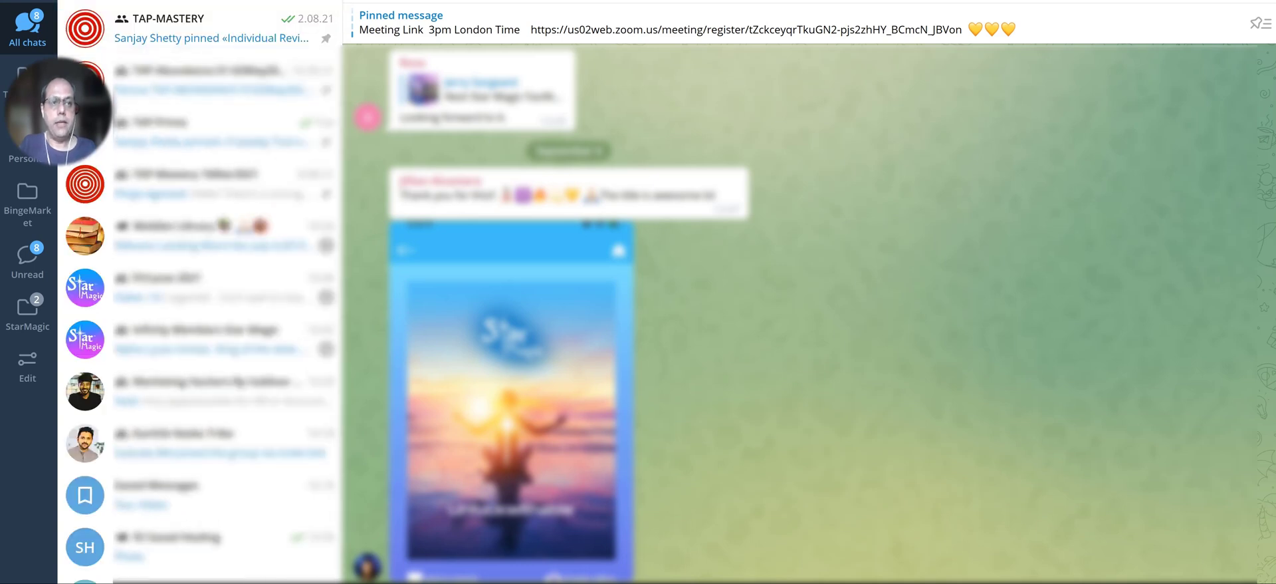
pyautogui.scroll(-10, 199, 292)
pyautogui.click(192, 48)
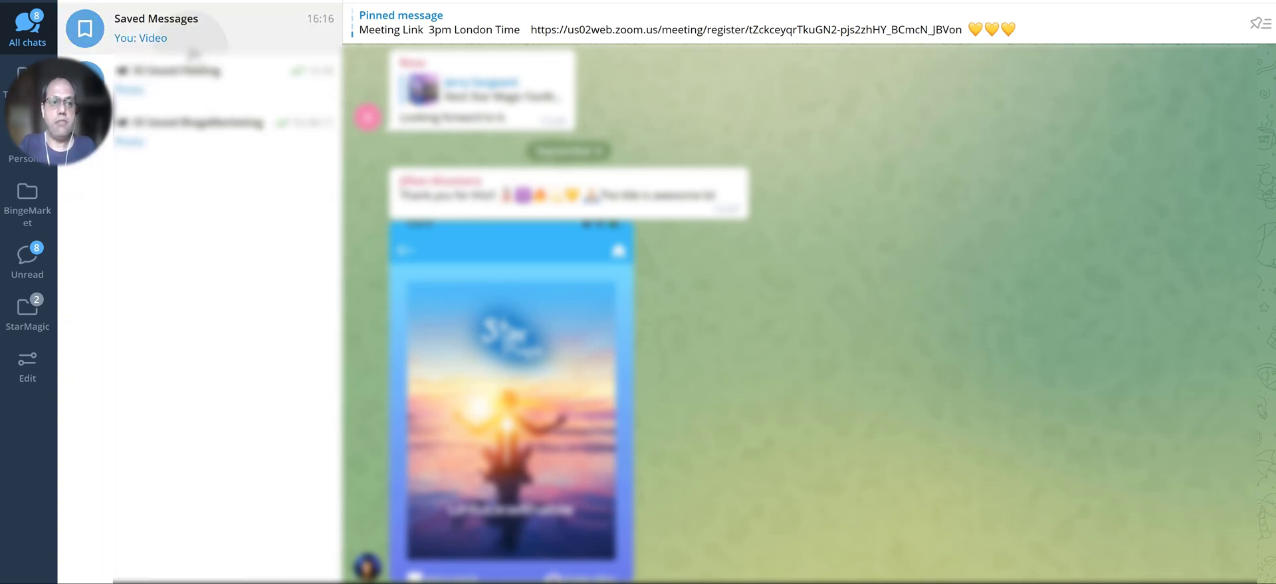
pyautogui.hotkey('ctrl', 'v')
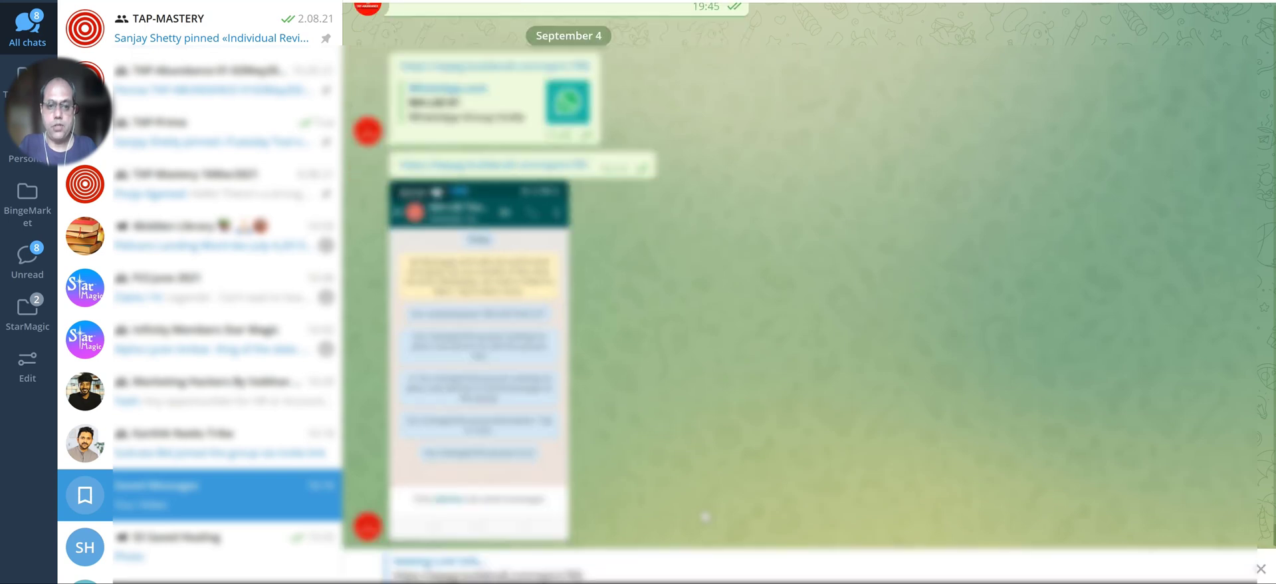
pyautogui.press('Return')
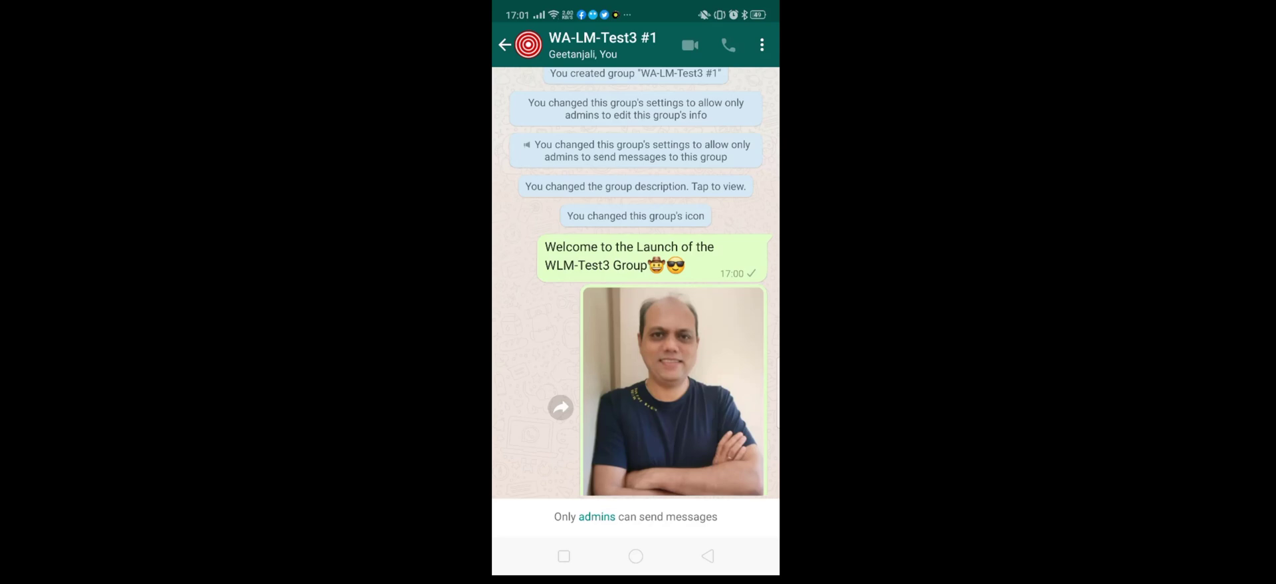
# Step: Switch to WhatsApp to inspect the WA-LM-Test3 #1 group's info and posted messages, and play the audio message
pyautogui.click(633, 38)
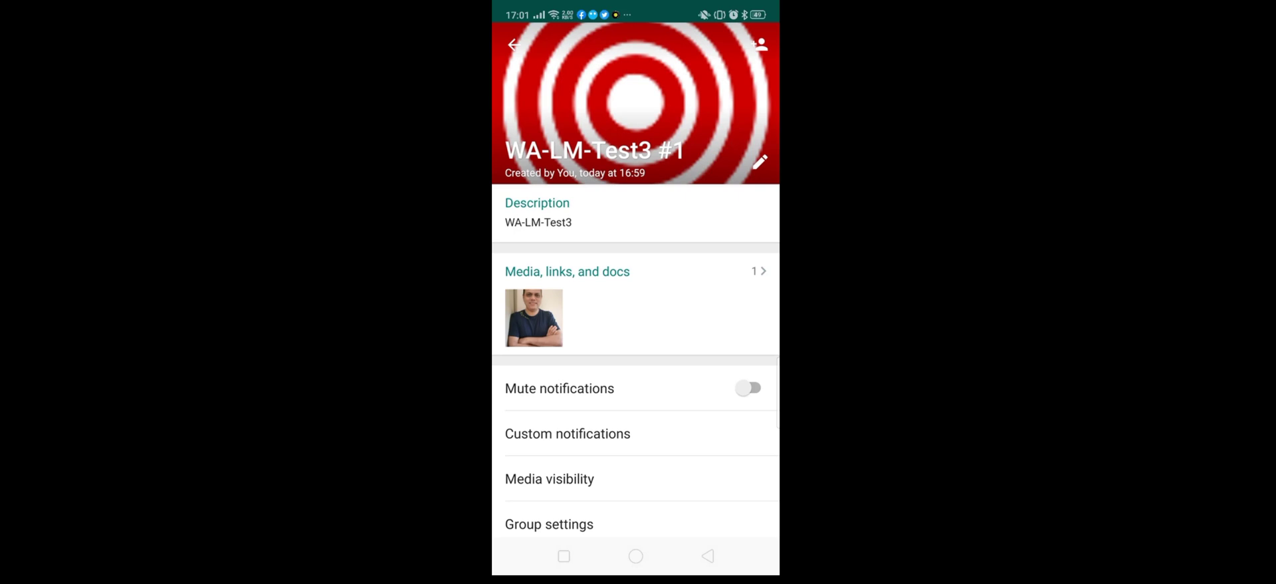
pyautogui.click(708, 556)
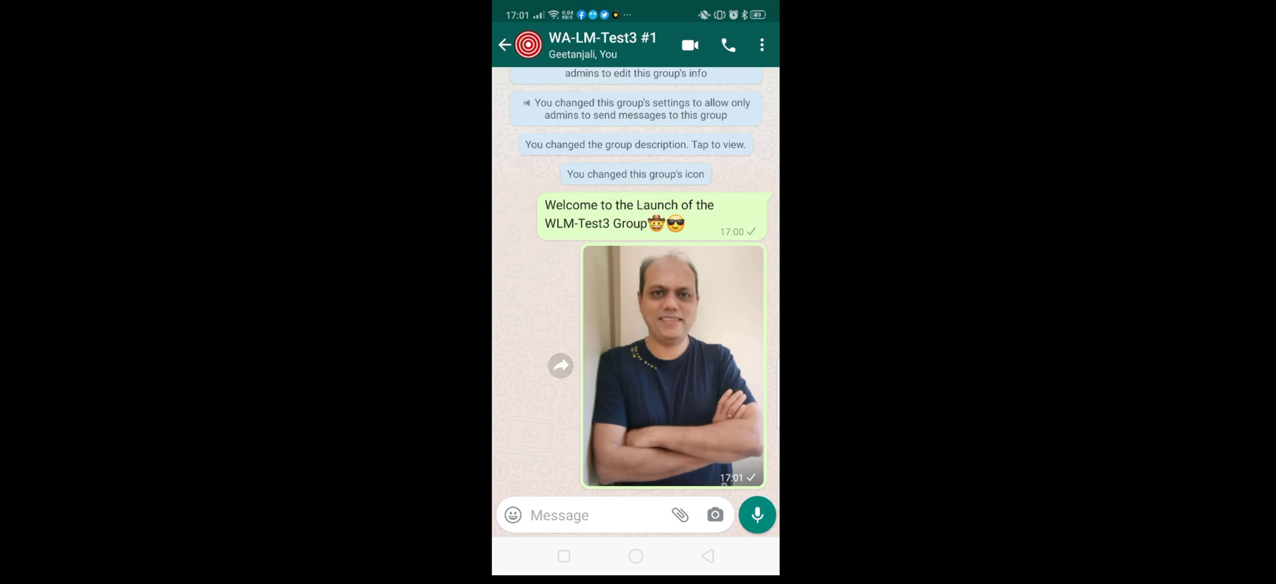
pyautogui.moveTo(595, 215)
pyautogui.mouseDown()
pyautogui.moveTo(633, 218)
pyautogui.moveTo(589, 206)
pyautogui.mouseUp()
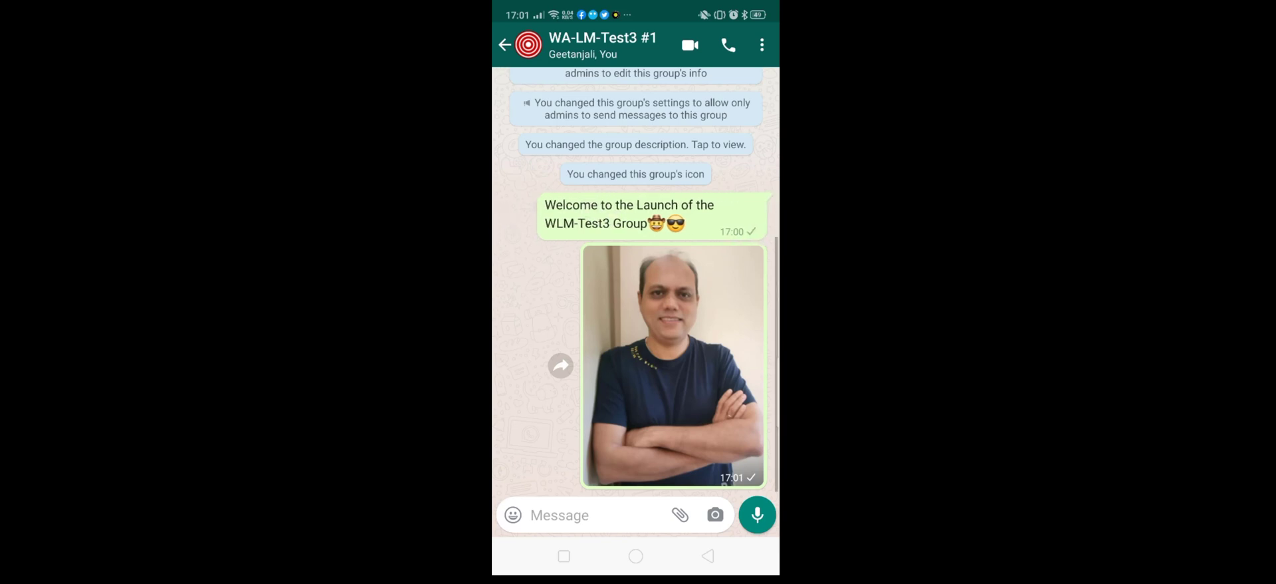
pyautogui.click(715, 213)
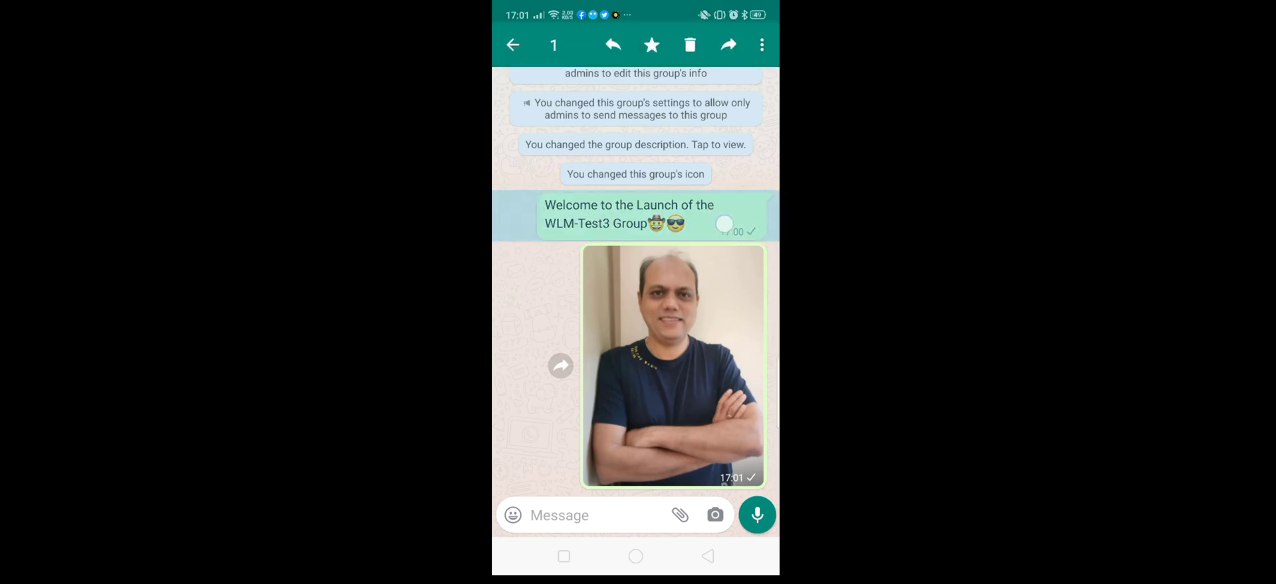
pyautogui.click(725, 224)
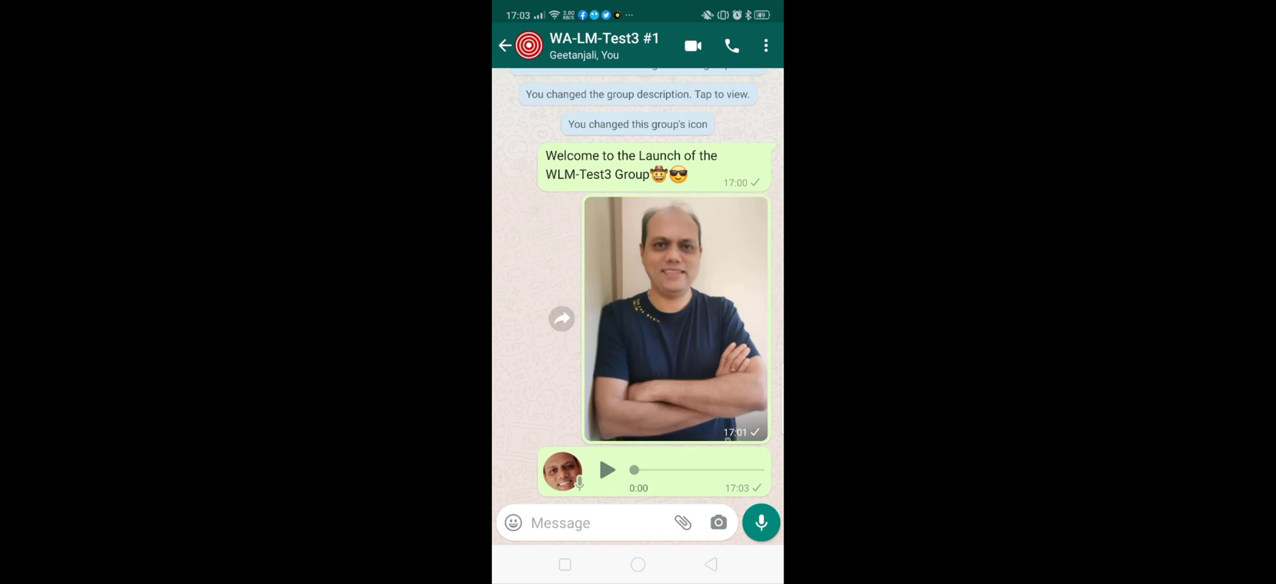
pyautogui.click(607, 470)
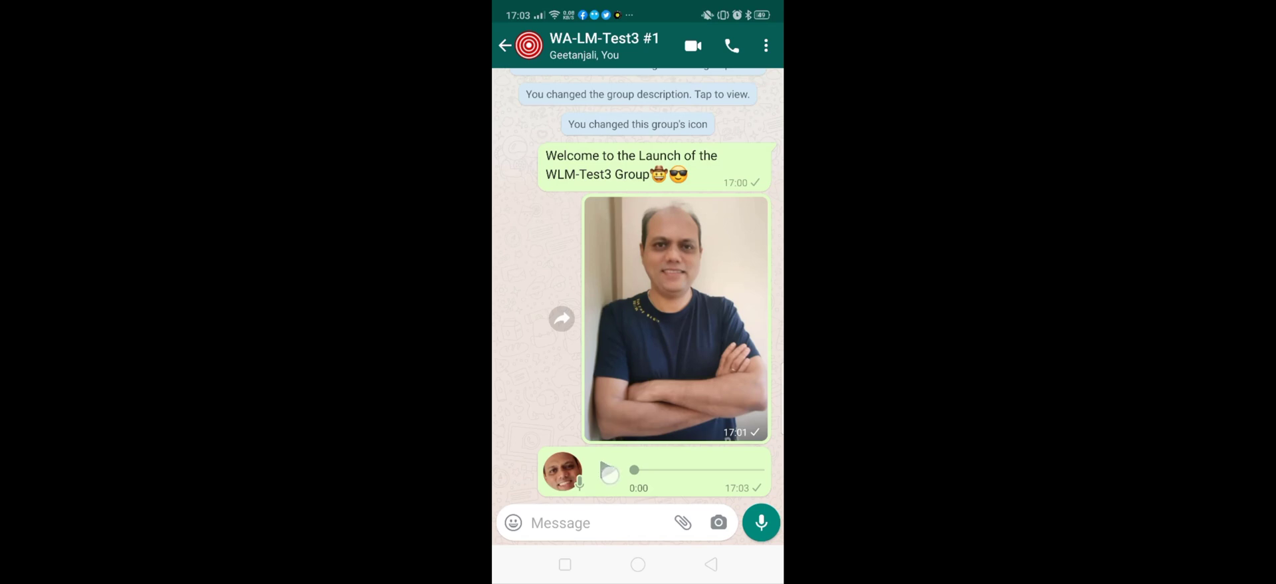